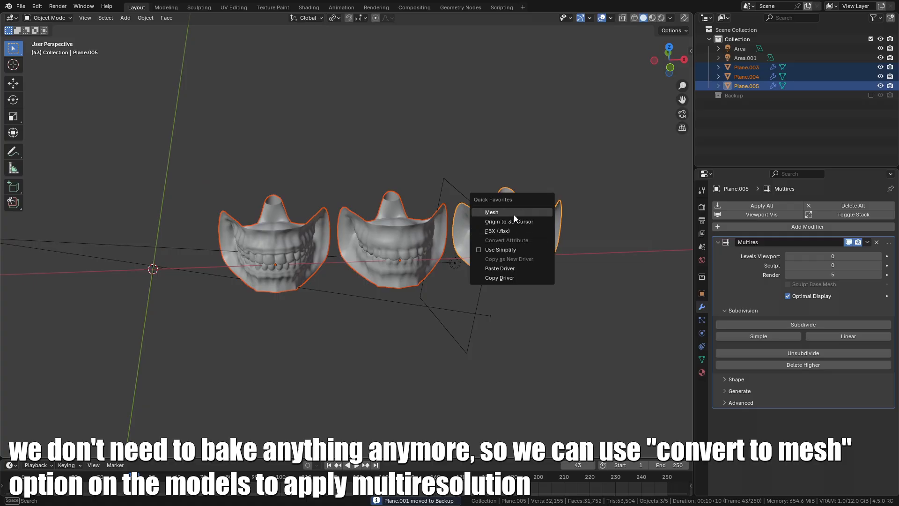
Step: Convert the three selected mouth models to meshes so their Multires modifiers are applied
middle_drag(514, 214, 496, 209)
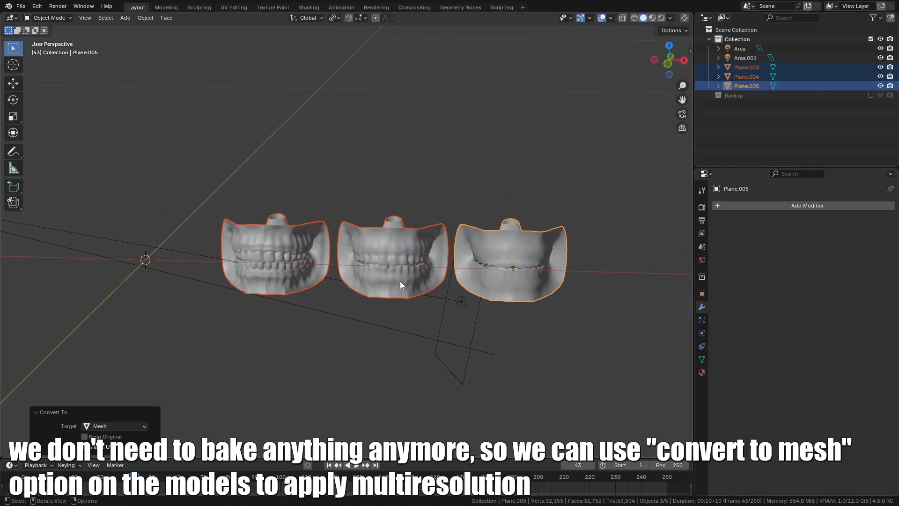
middle_drag(412, 279, 524, 247)
click(524, 248)
click(399, 250)
middle_drag(399, 249, 507, 254)
Step: Rename the least detailed mouth mesh, the one without visible teeth, as Mouth_LOD2
click(508, 254)
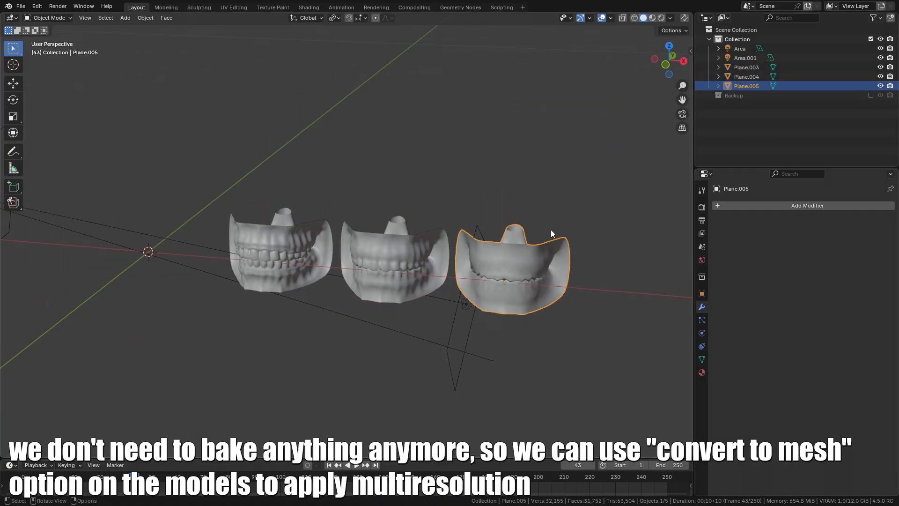
double_click(740, 86)
text(Mou)
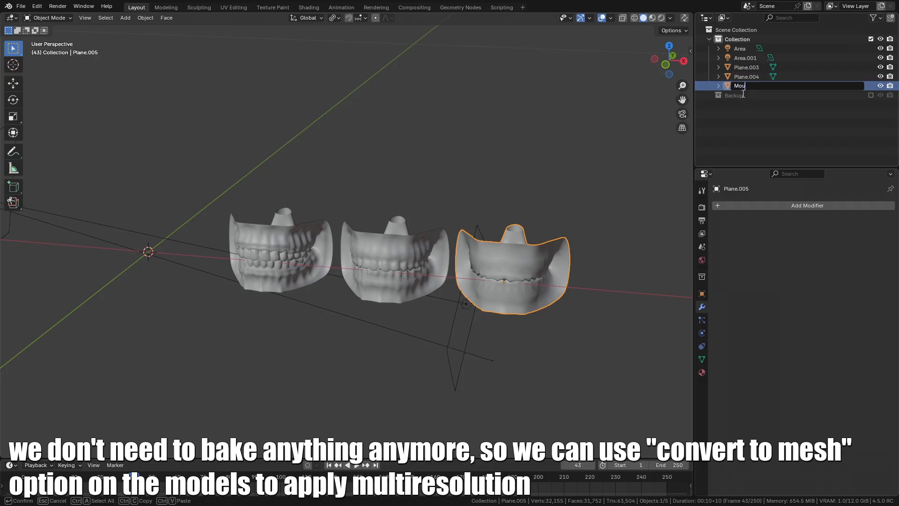
text(th_LOD)
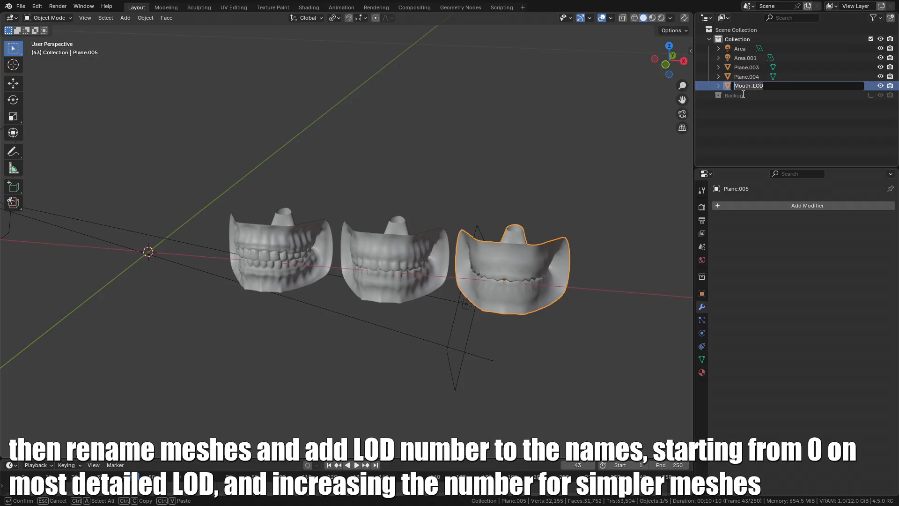
text(2)
key(Return)
Step: Rename the middle mouth mesh with the simplified teeth as Mouth_LOD1
click(407, 246)
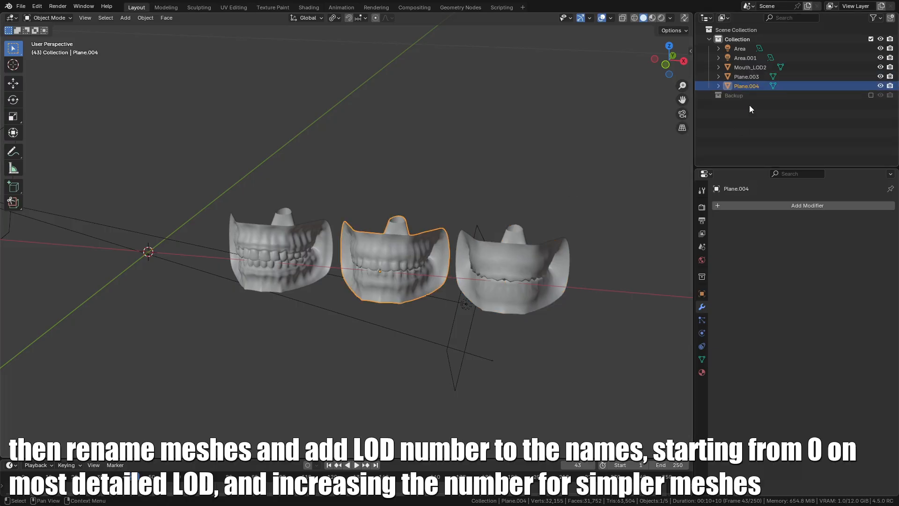
double_click(751, 87)
text(Mouth_LOD1)
key(Return)
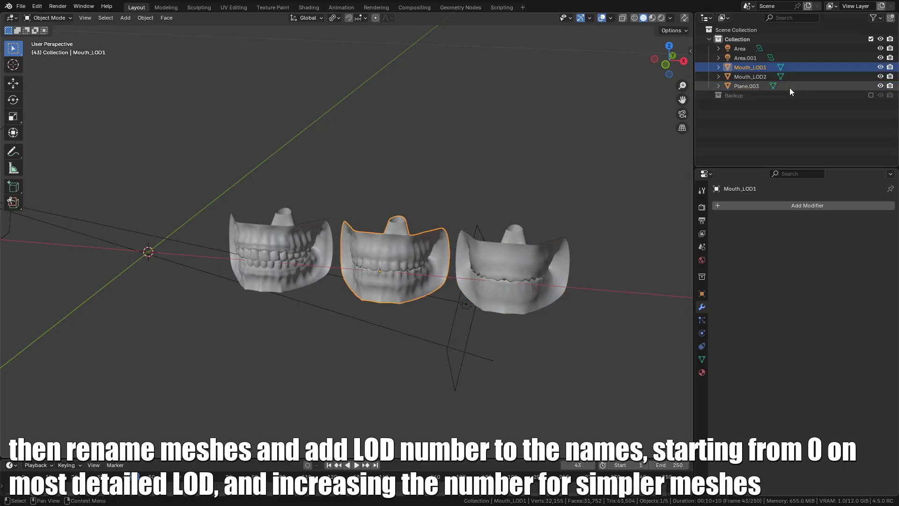
Step: Rename the most detailed mouth mesh with the separate teeth as Mouth_LOD0
click(279, 242)
double_click(759, 86)
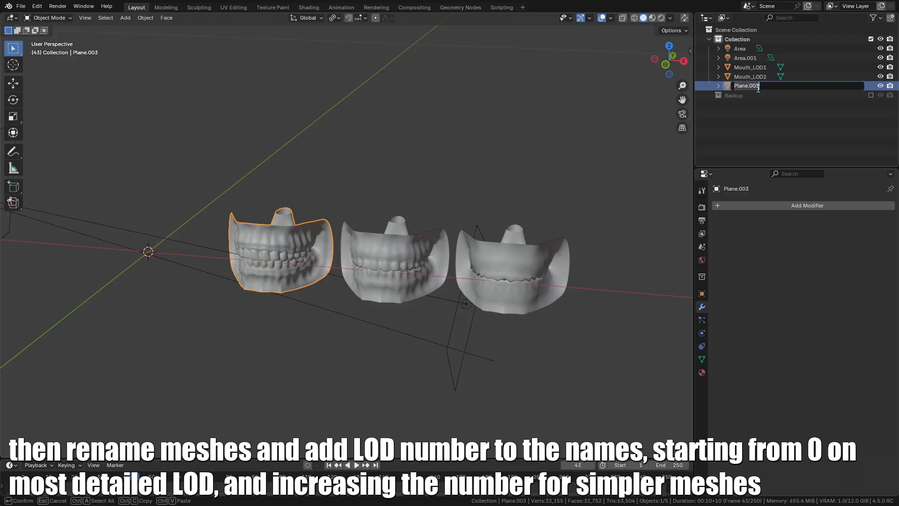
text(Mouth_LOD0)
key(Return)
middle_drag(245, 288, 280, 317)
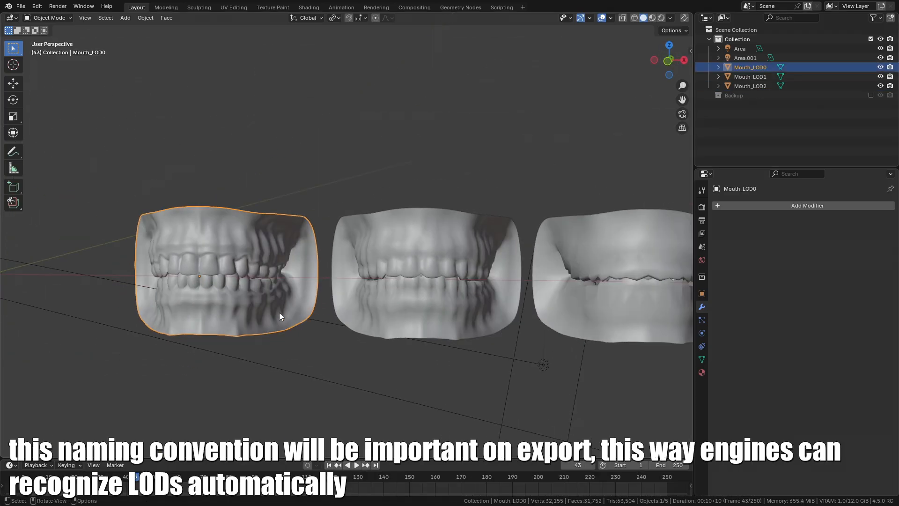
click(377, 249)
middle_drag(377, 249, 398, 284)
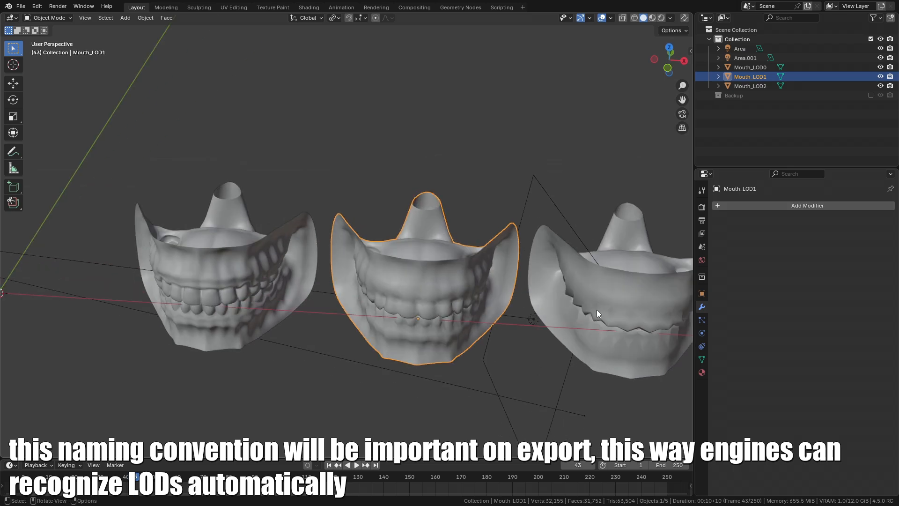
shift+middle_drag(597, 314, 491, 298)
click(423, 250)
Step: Select all three mouth LOD meshes and clear their location so they overlap at the world origin
scroll(398, 239, down, 2)
shift+middle_drag(432, 303, 368, 284)
scroll(509, 308, down, 1)
click(368, 284)
shift+click(445, 276)
shift+click(561, 269)
key(alt+g)
Step: Select both area lights around the mouth meshes and hide them
middle_drag(453, 276, 281, 243)
scroll(181, 190, down, 2)
click(191, 207)
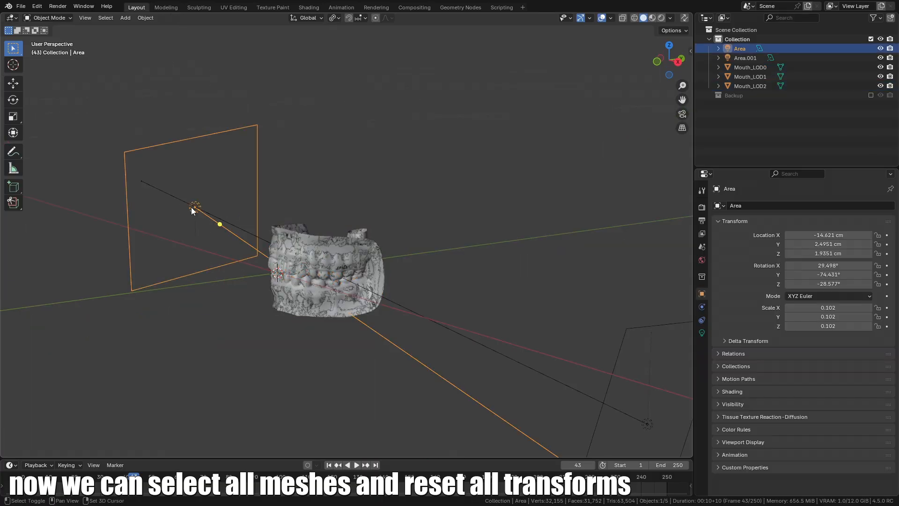
shift+click(192, 207)
key(h)
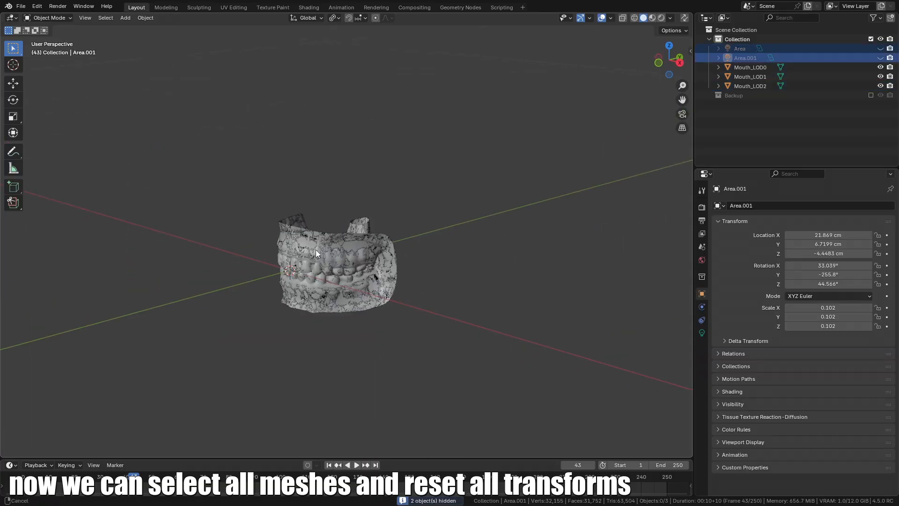
scroll(328, 243, up, 4)
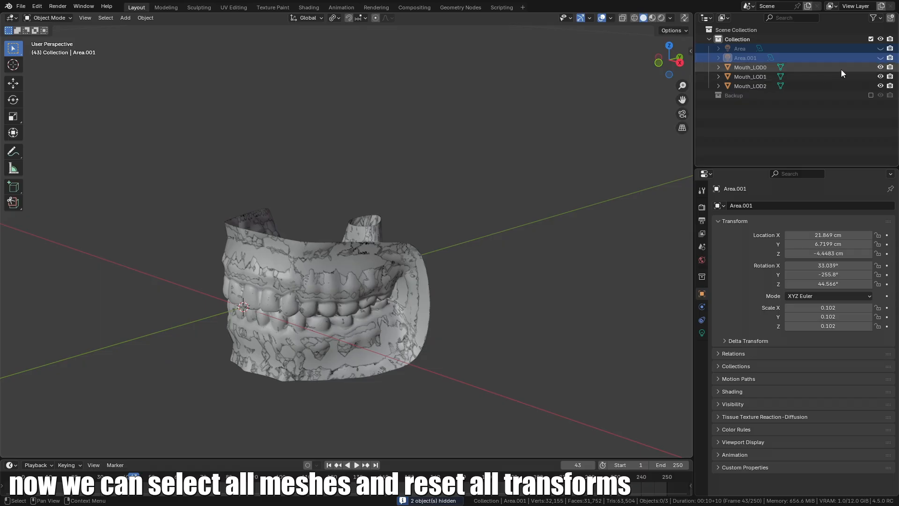
Step: Hide Mouth_LOD0 and Mouth_LOD1 so only Mouth_LOD2 stays visible, and select it
click(880, 76)
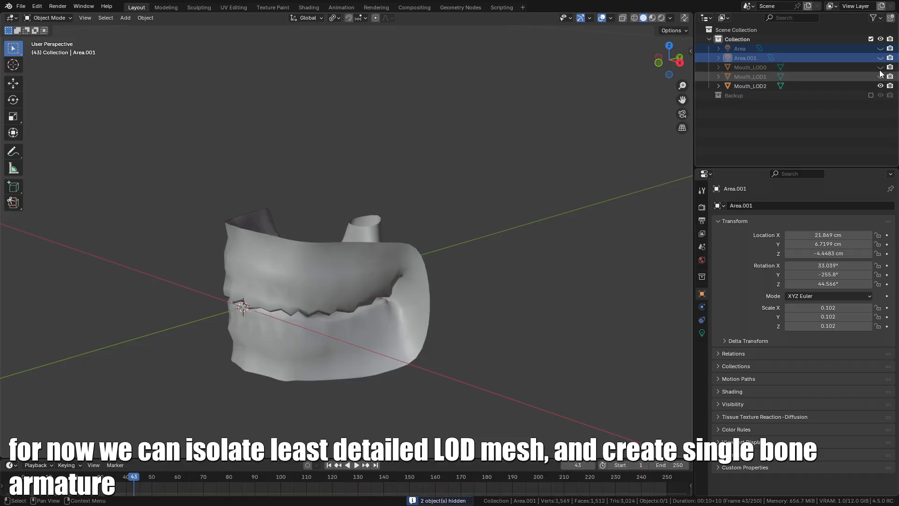
click(880, 67)
click(364, 289)
Step: Add a single-bone armature at the world origin
middle_drag(324, 307, 362, 285)
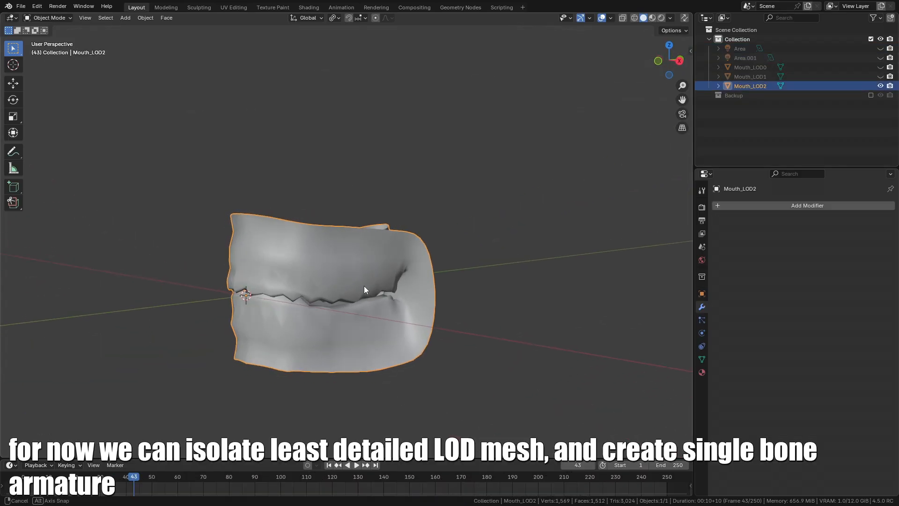
key(shift+a)
mouse_move(357, 291)
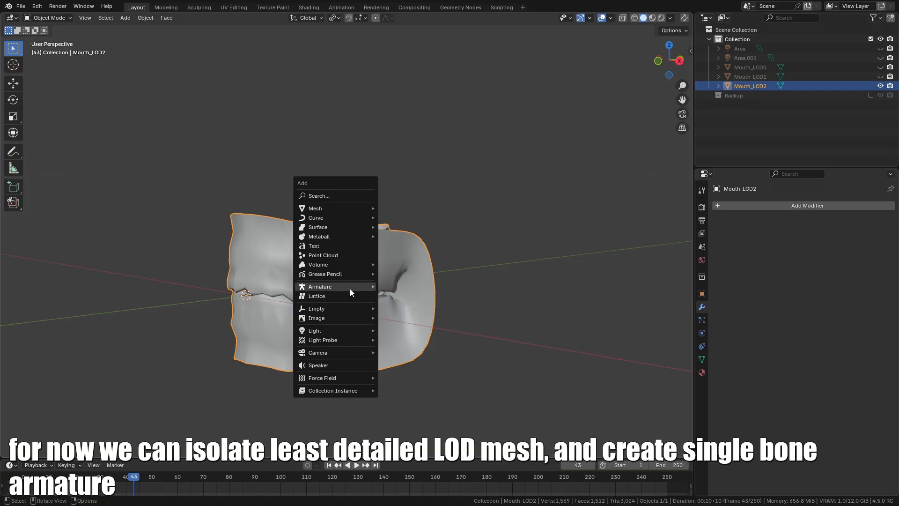
click(405, 288)
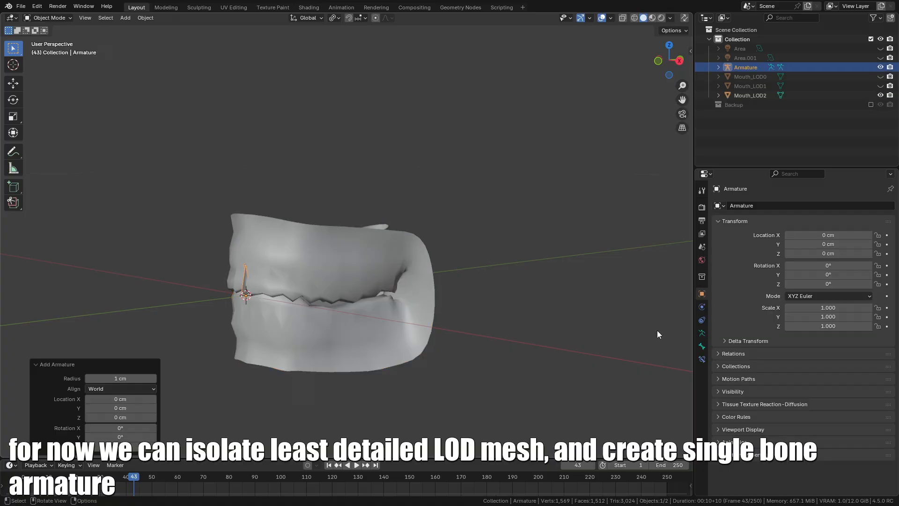
Step: Enable In Front and Axes in the armature's viewport display settings
click(702, 334)
click(745, 356)
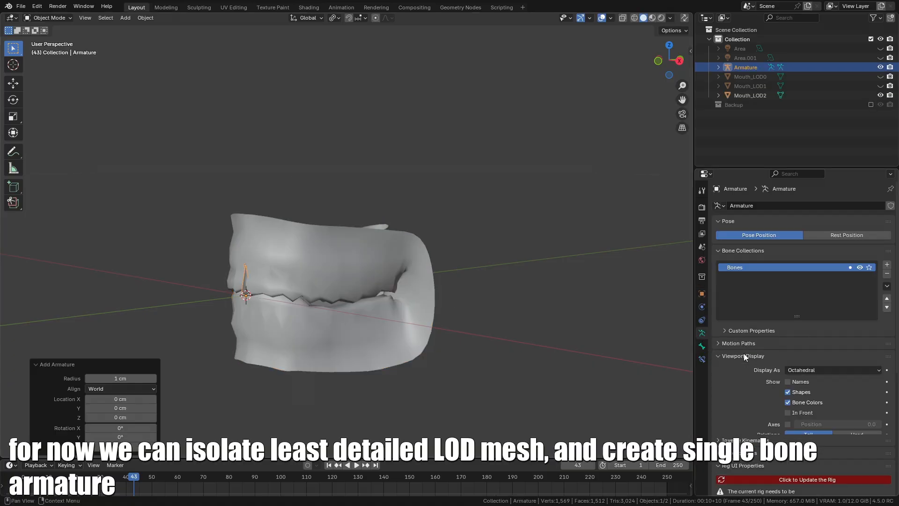
click(788, 413)
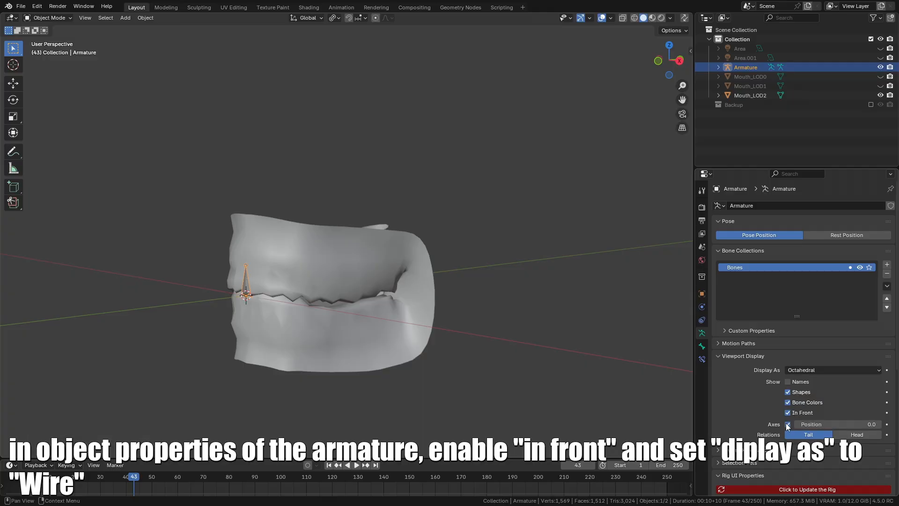
Step: Set the armature object's viewport Display As option to Wire
click(702, 347)
click(746, 263)
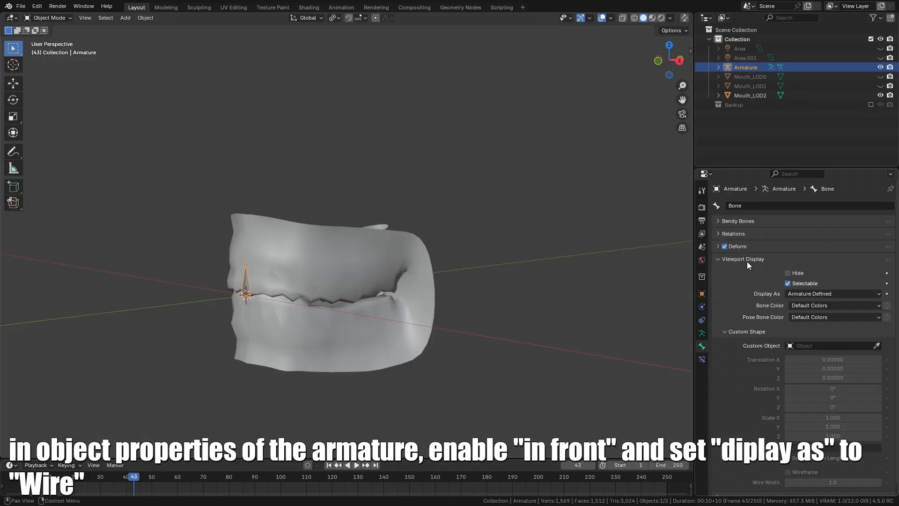
click(702, 294)
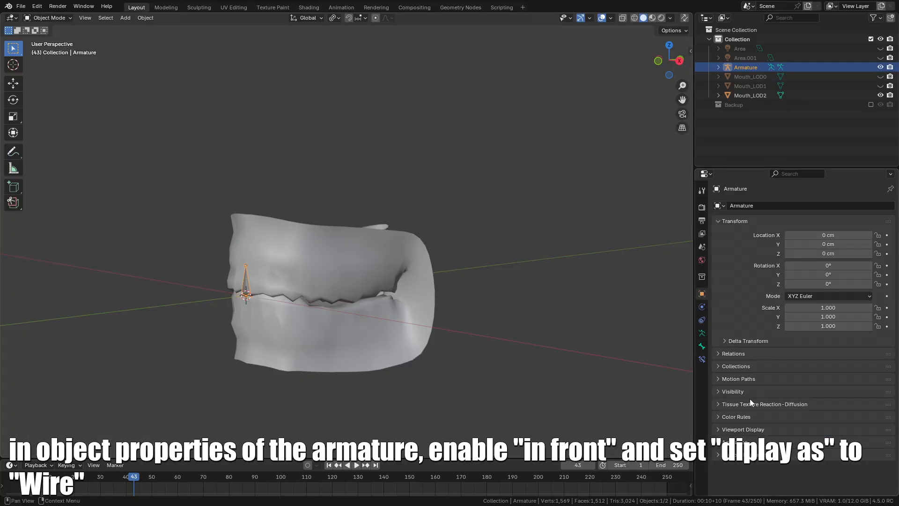
click(755, 428)
scroll(754, 428, down, 1)
click(802, 451)
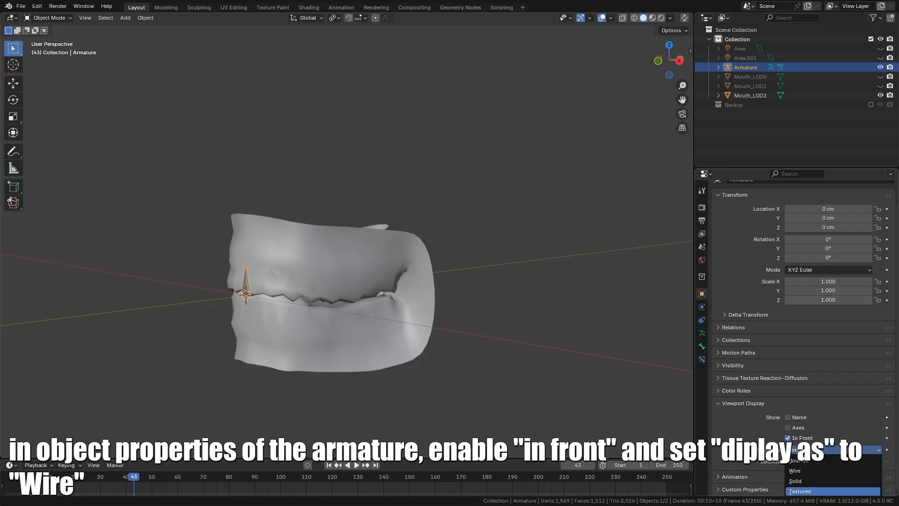
click(802, 470)
Step: Switch the armature to Pose Mode and rename its single bone as Root
middle_drag(515, 421, 326, 276)
key(ctrl+Tab)
click(296, 269)
key(KP_3)
middle_drag(307, 247, 670, 345)
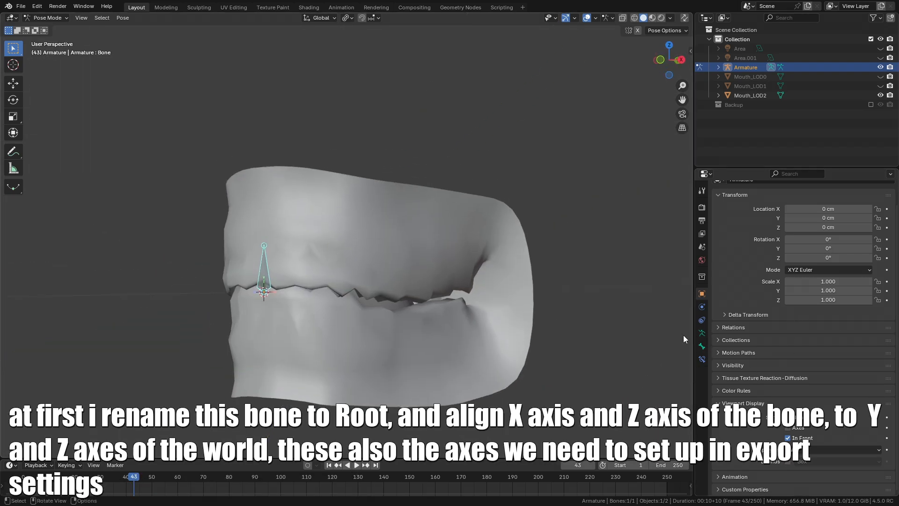
click(702, 333)
click(702, 347)
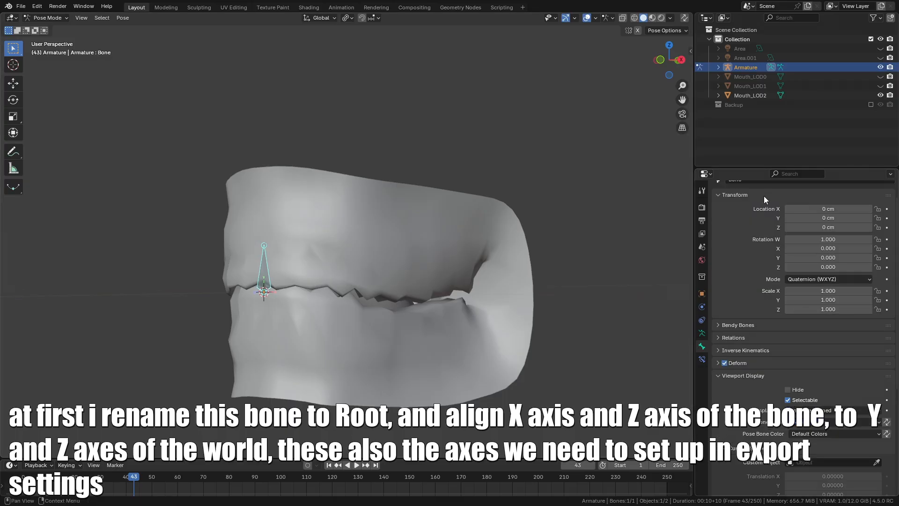
scroll(756, 211, up, 2)
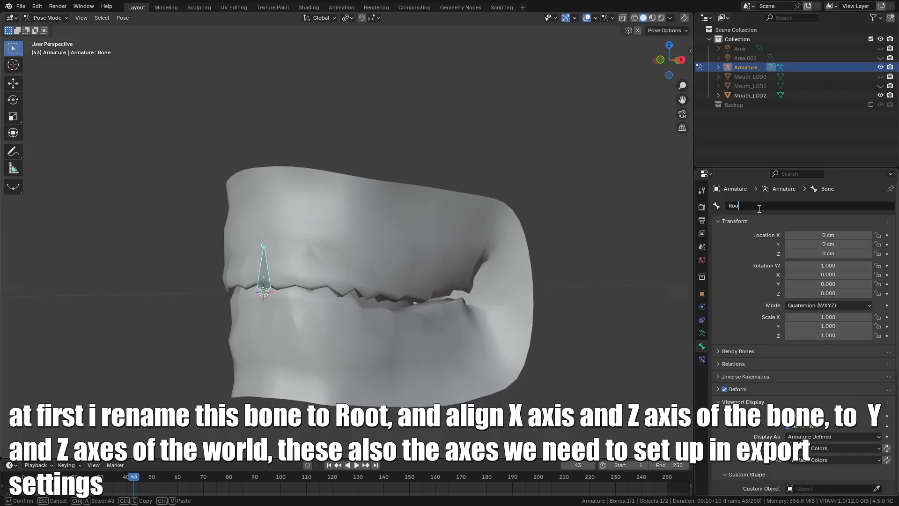
Step: In Edit Mode, rotate the Root bone 90° about the global Y axis
middle_drag(609, 262, 454, 209)
key(Tab)
key(r)
key(x)
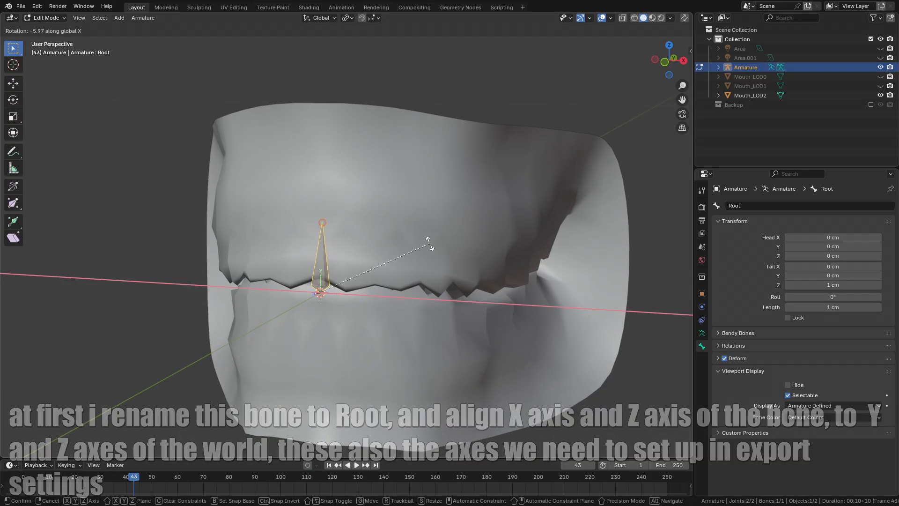
key(y)
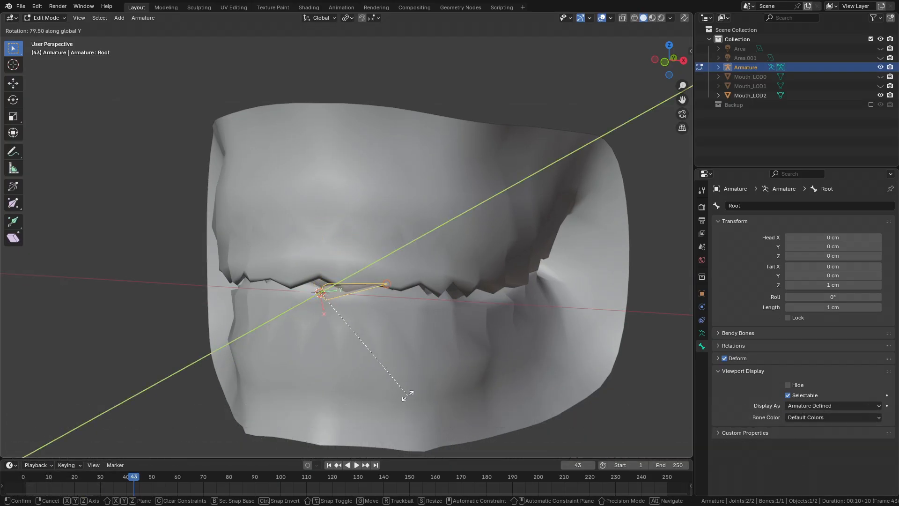
key(Return)
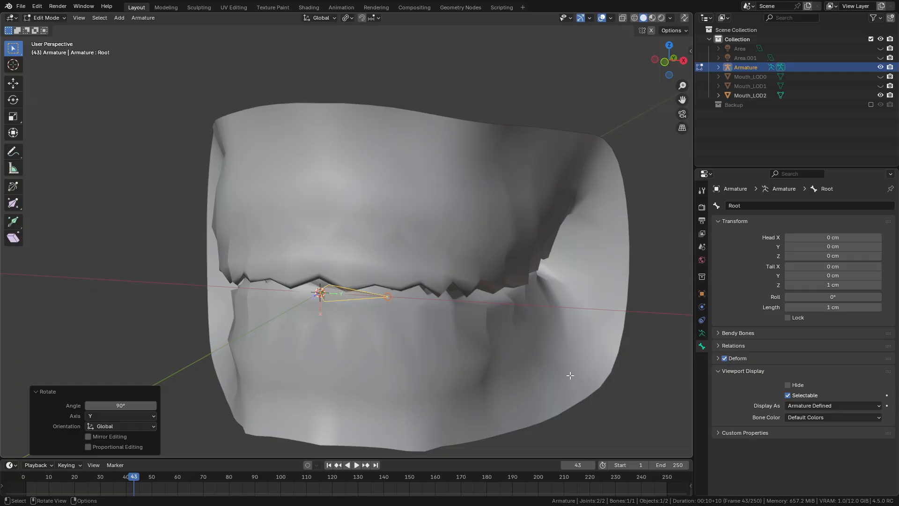
Step: Roll the Root bone by 90° so its X and Z axes align with the world Y and Z axes
middle_drag(519, 378, 407, 375)
scroll(408, 337, up, 3)
shift+middle_drag(379, 328, 481, 313)
key(ctrl+r)
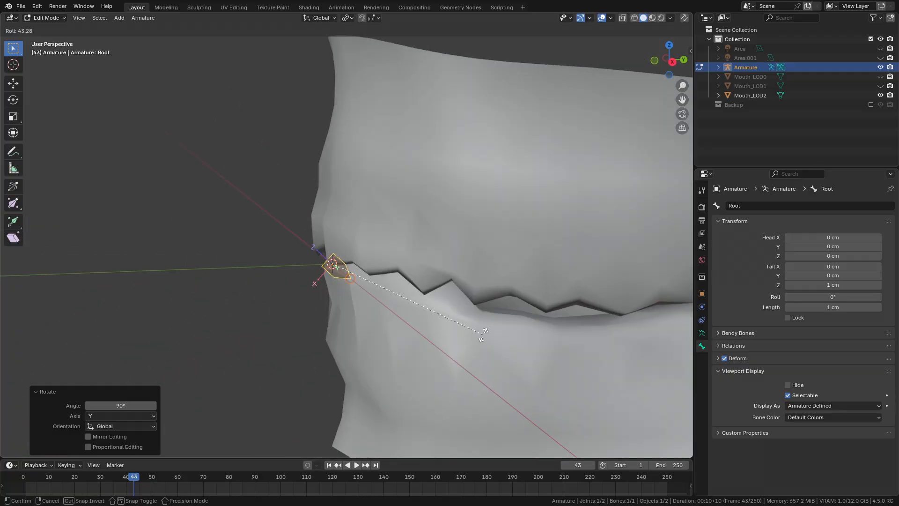
key(Return)
shift+middle_drag(158, 267, 345, 309)
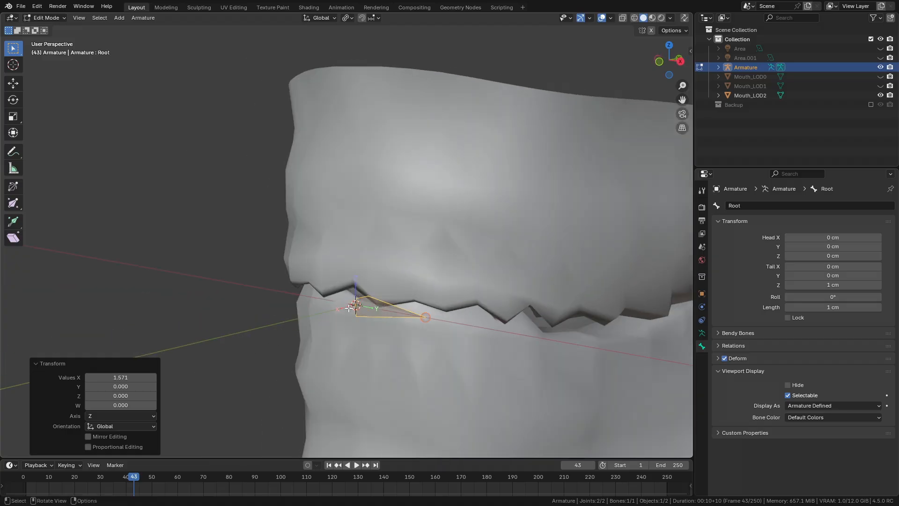
Step: Move the Root bone in the side view below the back of the mouth, to about Y 5.15 cm and Z -3.57 cm
scroll(350, 313, up, 2)
scroll(353, 294, down, 4)
middle_drag(351, 161, 328, 289)
key(KP_3)
key(g)
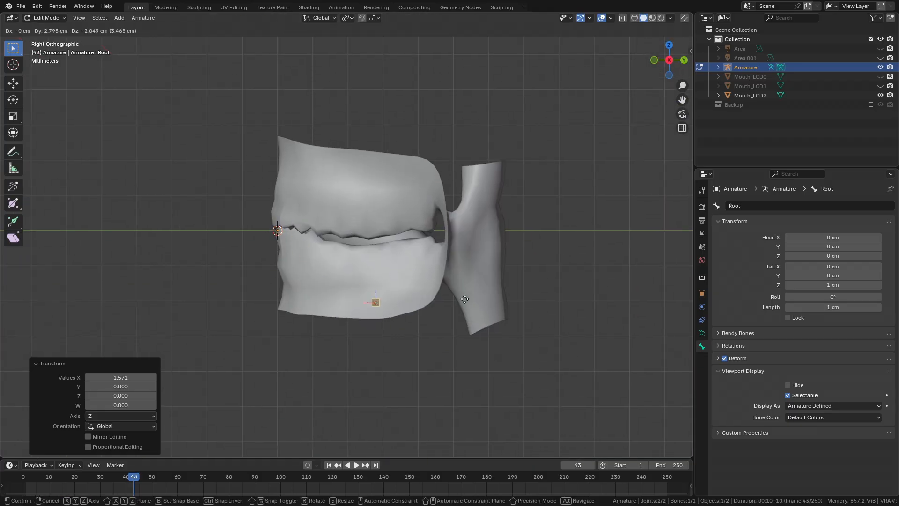
click(537, 337)
Step: Duplicate the Root bone and place the copy about 1.51 cm higher along Z
middle_drag(538, 345, 467, 341)
key(shift+d)
key(z)
click(478, 288)
Step: Rotate the duplicated bone about the global Y axis until it points straight up, and clear its roll
middle_drag(477, 289, 311, 310)
key(r)
key(y)
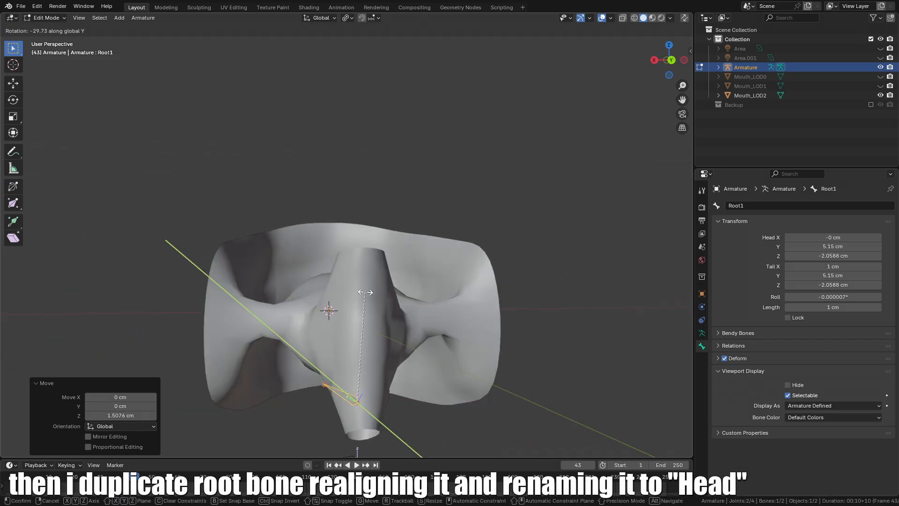
key(Return)
key(KP_3)
key(alt+r)
Step: Adjust the duplicated bone's height along Z and scale it up by a factor of about 6.43
key(g)
key(z)
click(449, 277)
key(s)
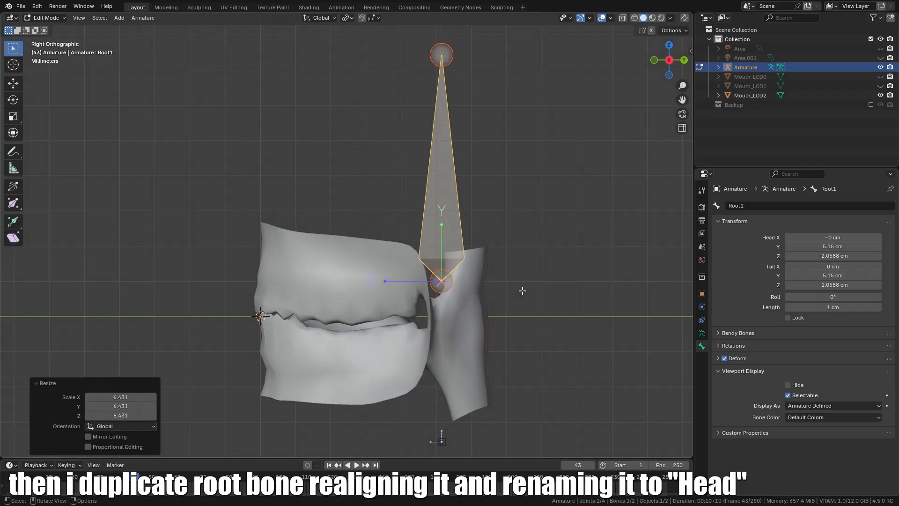
click(519, 290)
Step: Move the upright bone behind the throat, to about Y 7.76 cm and Z -2.06 cm, and resize it to about 7.06 cm long
key(g)
click(571, 394)
key(s)
click(587, 380)
key(g)
click(612, 381)
mouse_move(615, 372)
shift+middle_down()
mouse_move(608, 378)
mouse_move(619, 361)
shift+middle_up()
Step: Rename the duplicated upright bone as Head
click(756, 209)
text(Head)
key(Return)
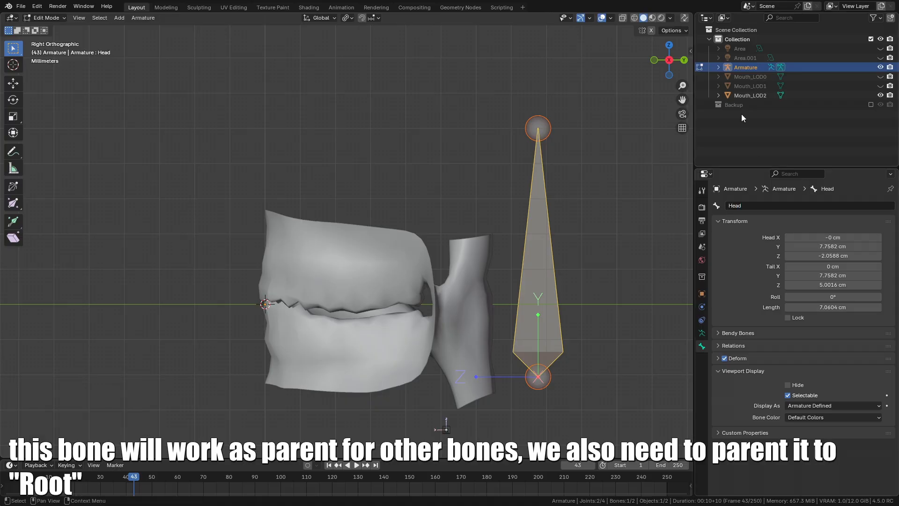
Step: Parent the Head bone to the Root bone, keeping the Head bone in its place, and clear the selection
shift+click(448, 427)
middle_drag(458, 427, 441, 411)
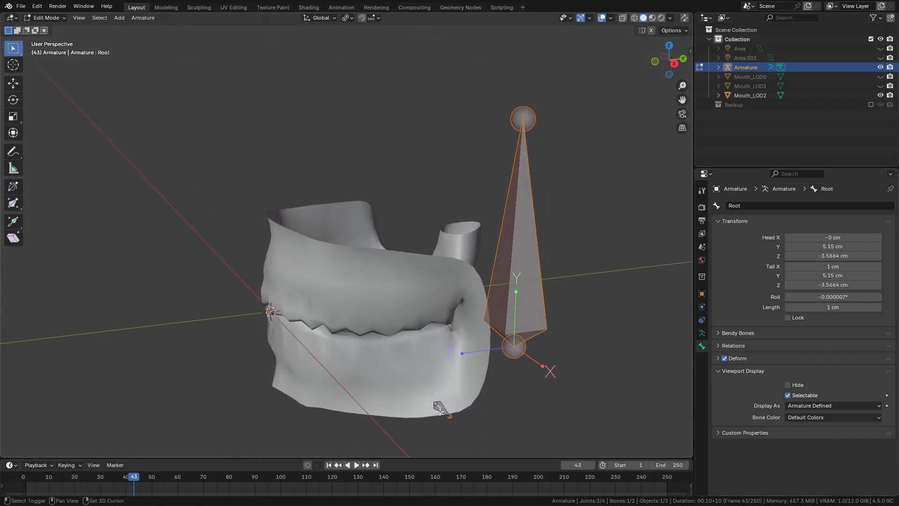
key(ctrl+p)
click(440, 409)
middle_drag(495, 363, 480, 347)
click(520, 334)
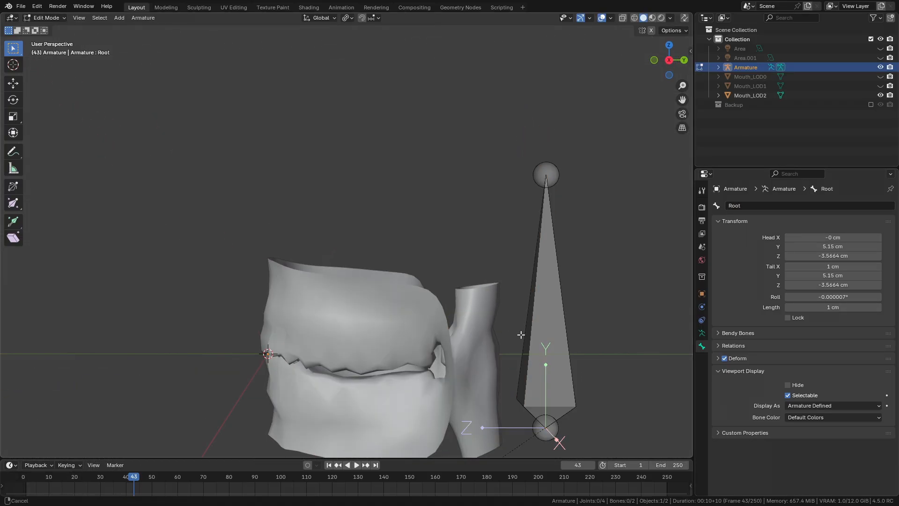
Step: Duplicate the Head bone in the right side view and rotate the copy about -103° to point toward the front teeth
key(KP_1)
key(KP_3)
click(551, 300)
scroll(529, 300, down, 3)
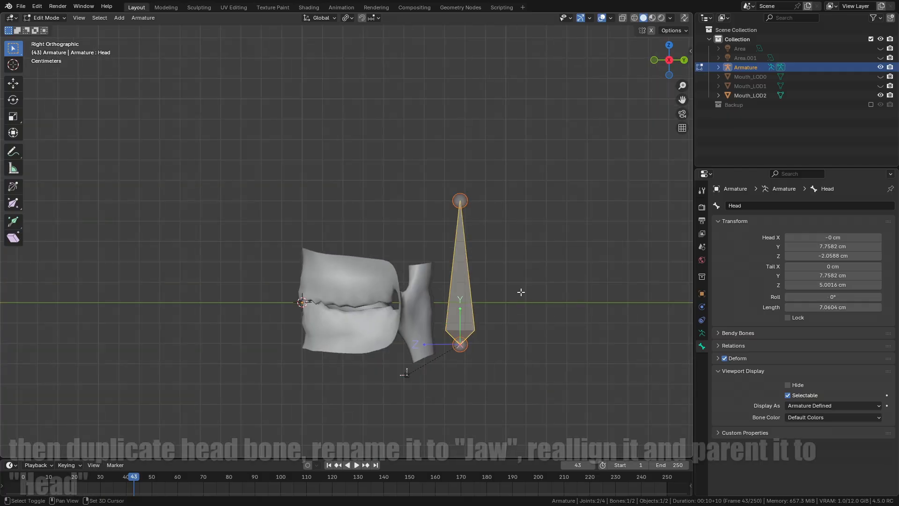
shift+middle_drag(509, 261, 523, 278)
key(shift+d)
click(501, 249)
key(r)
click(330, 297)
Step: Move the duplicated bone's base up beside the Head bone's upper half and rotate it to slope toward the lower jaw
key(g)
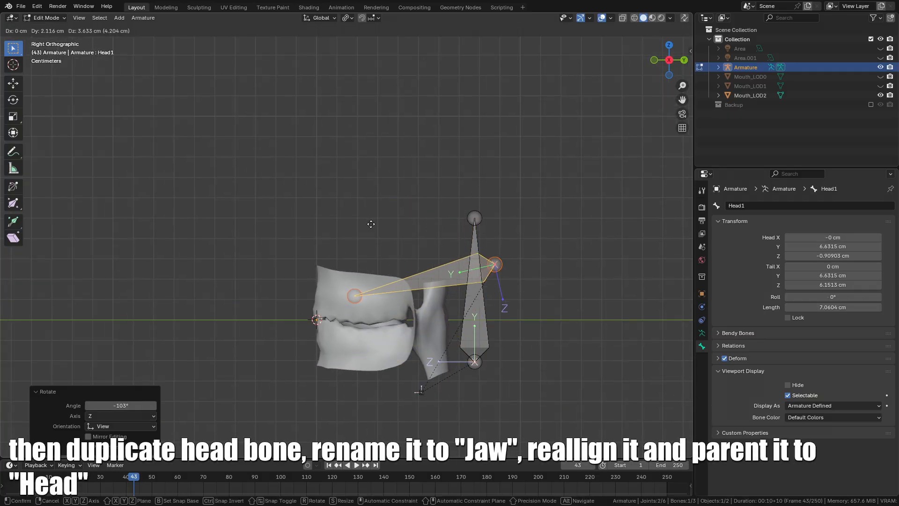
click(348, 221)
key(g)
click(358, 232)
key(g)
click(355, 254)
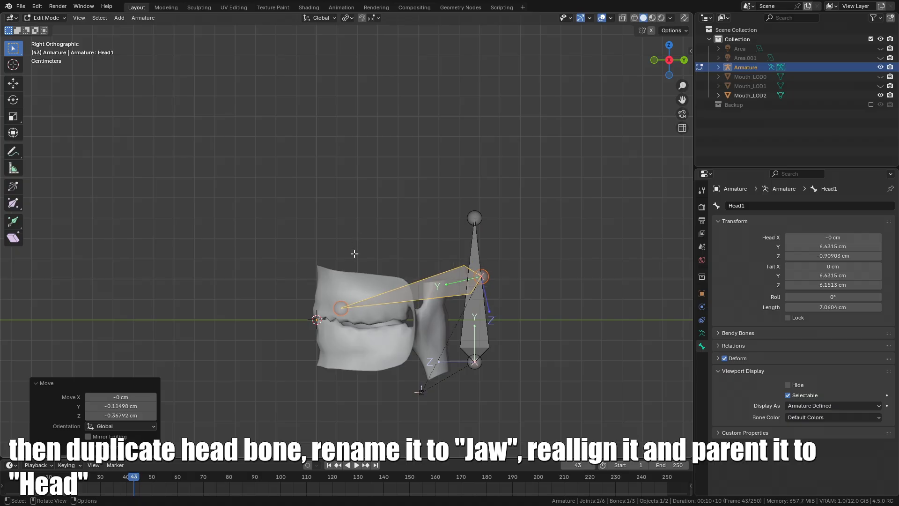
key(r)
click(340, 295)
Step: Scale and move the sloping bone to about 9.73 cm long, from about Y 8.61, Z 2.52 cm to the chin at Z -2 cm
key(s)
click(302, 301)
key(g)
click(302, 297)
key(s)
click(302, 298)
key(g)
click(307, 295)
key(s)
click(305, 298)
key(s)
shift+middle_drag(338, 319, 373, 320)
click(374, 335)
scroll(372, 320, up, 2)
Step: Rename the sloping bone as Jaw
click(786, 205)
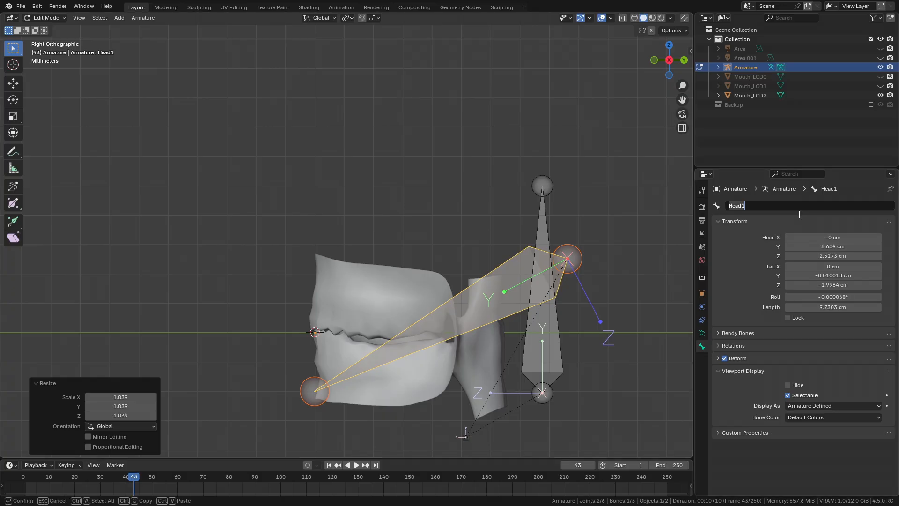
text(Jaw)
key(Return)
Step: Duplicate the Jaw bone toward the lower teeth and scale the copy to about 0.346
shift+middle_drag(522, 273, 485, 194)
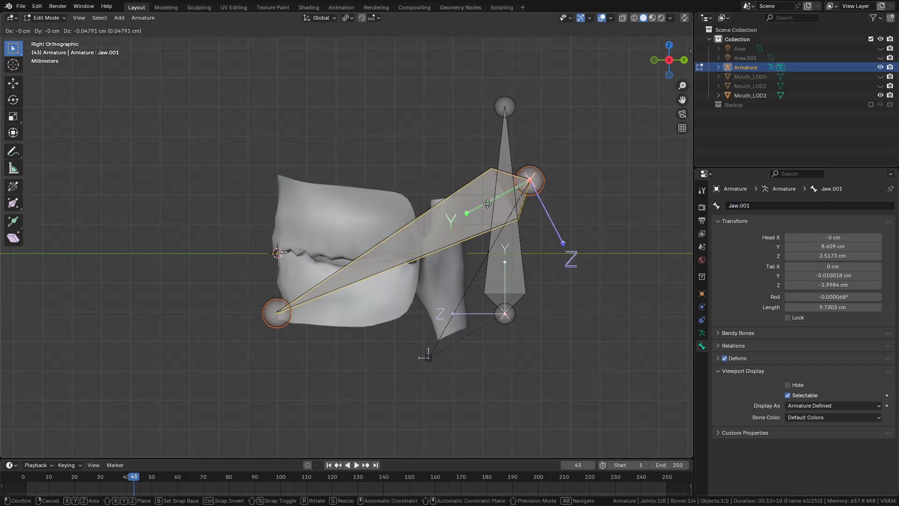
key(shift+d)
click(372, 301)
key(s)
click(473, 266)
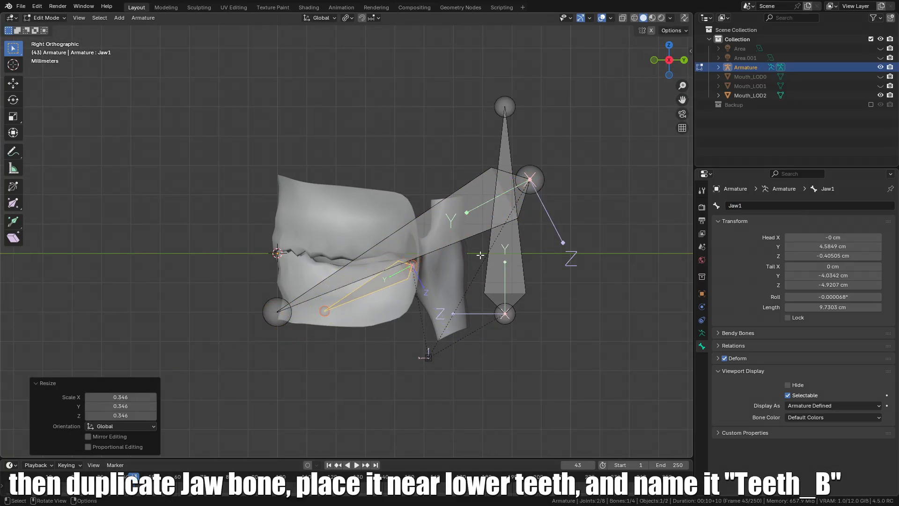
Step: Rotate the small bone horizontal, clear its roll, and place it inside the lower teeth at about Y 0.44, Z -1.10 cm, 3.39 cm long
key(r)
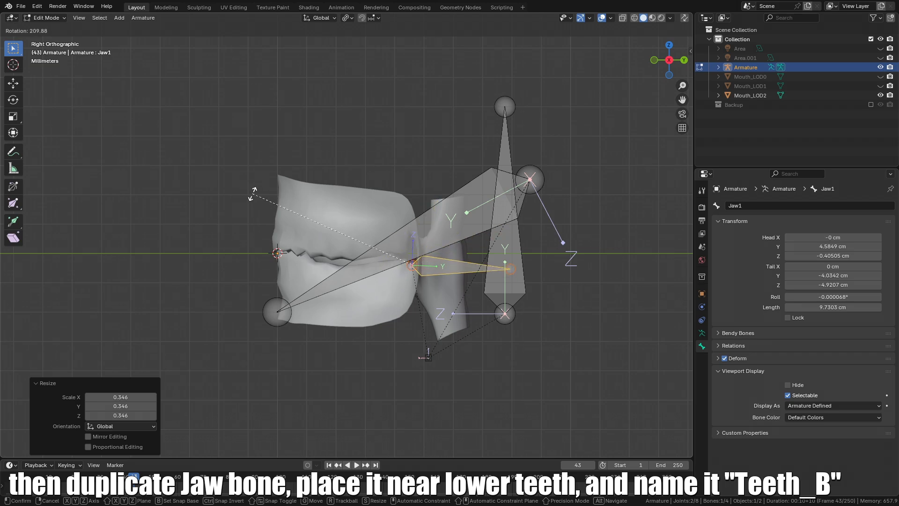
click(270, 192)
key(g)
click(426, 356)
scroll(193, 255, up, 2)
middle_drag(193, 255, 304, 289)
key(alt+r)
key(KP_3)
key(s)
click(467, 323)
Step: Rename the lower teeth bone as Teeth_B
click(744, 207)
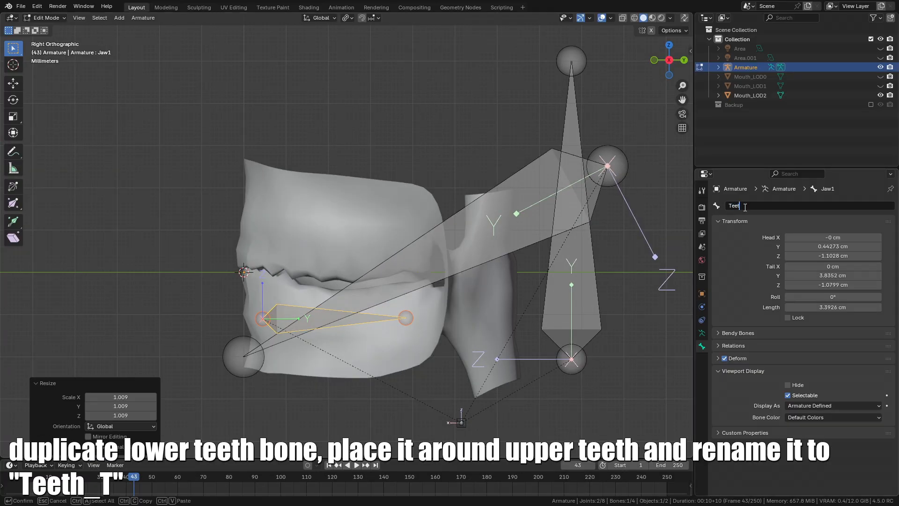
text(Teeth_B)
key(Return)
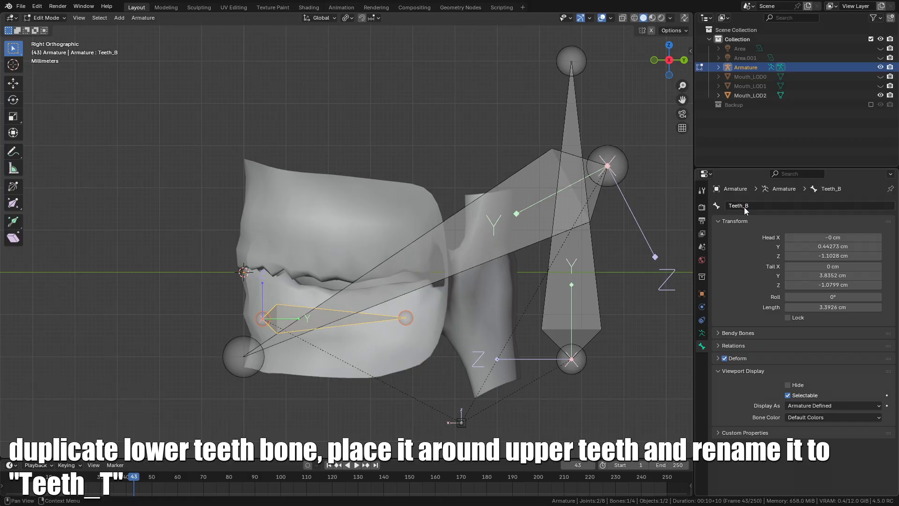
Step: Duplicate the Teeth_B bone and move the copy about 2.35 cm up along Z into the upper teeth
key(shift+d)
key(g)
key(z)
click(441, 257)
Step: Rename the upper teeth bone as Teeth_T
double_click(778, 205)
text(TeethT)
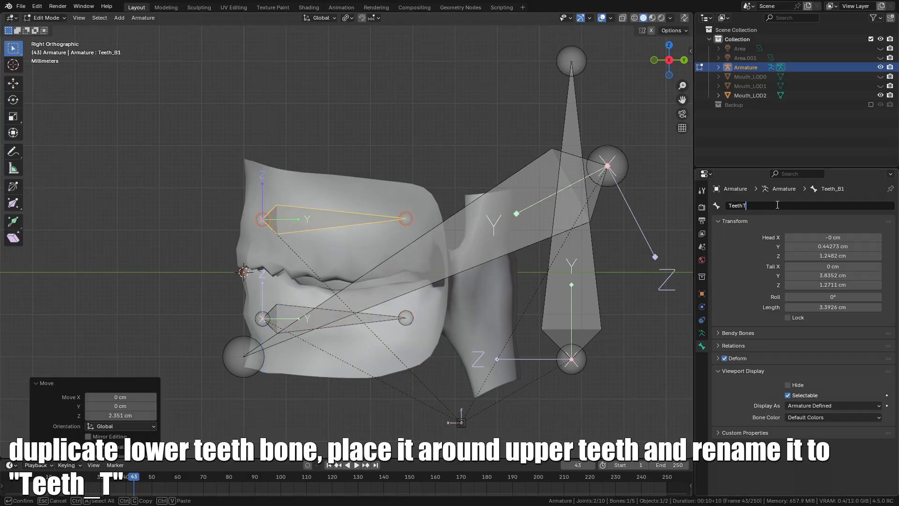
key(BackSpace)
text(_T)
key(Return)
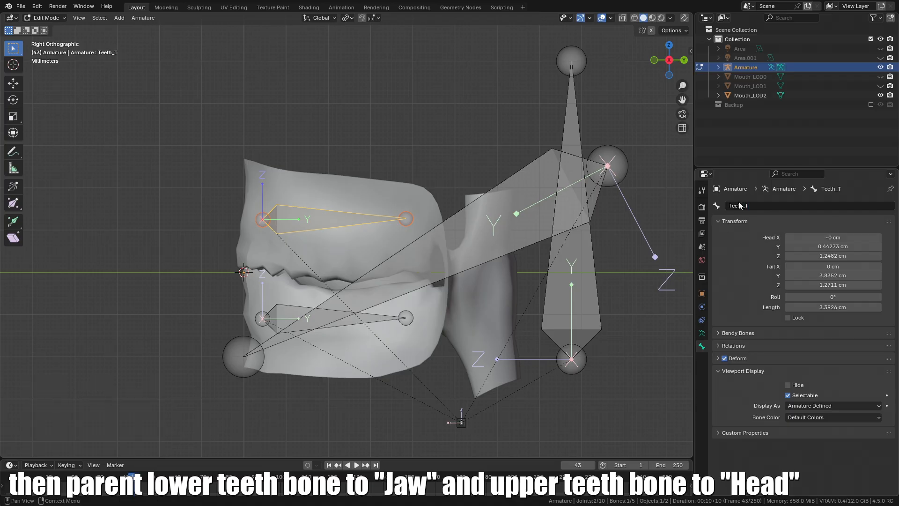
Step: Parent the Teeth_B bone to the Jaw bone with its offset kept, and select the Jaw bone alone
click(296, 320)
shift+middle_drag(296, 302, 300, 260)
shift+click(356, 243)
key(ctrl+p)
click(355, 243)
shift+middle_drag(391, 242, 395, 259)
click(395, 258)
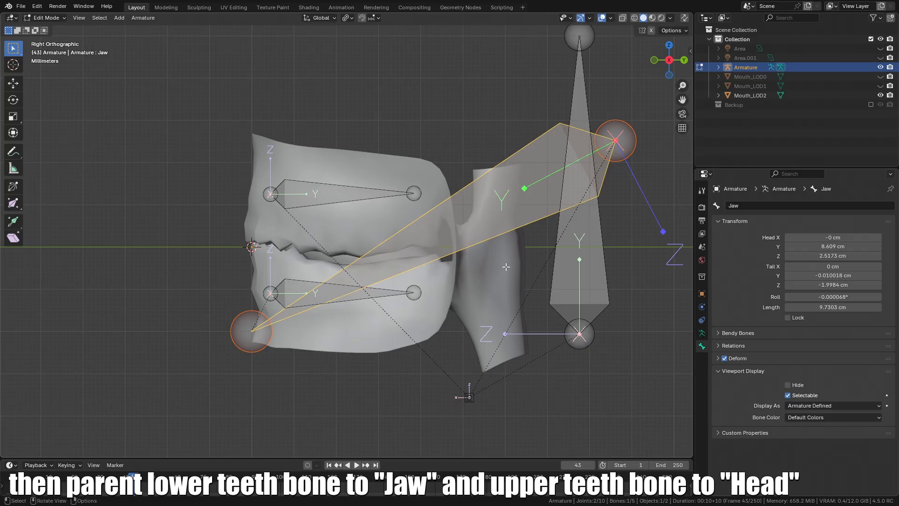
Step: Parent the Jaw bone to the Head bone, keeping the Jaw bone in its place
middle_drag(509, 266, 475, 257)
key(KP_3)
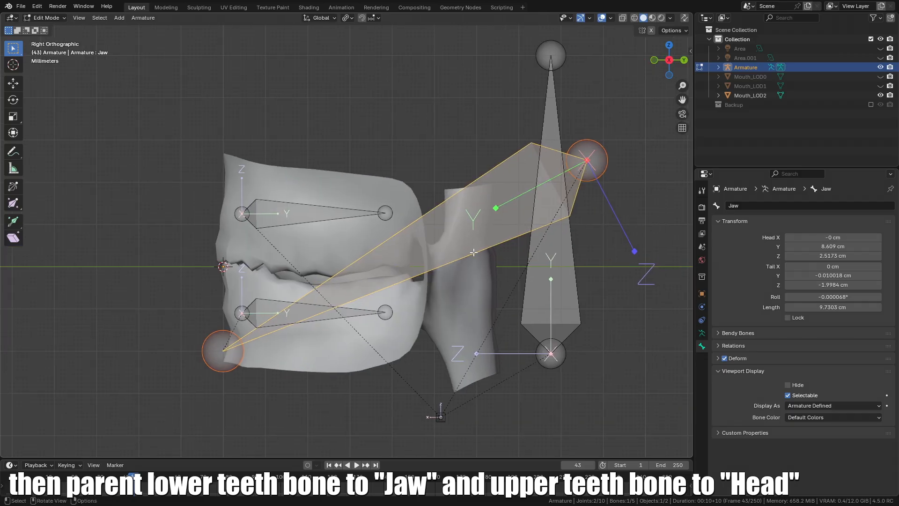
click(561, 268)
click(507, 228)
shift+click(535, 261)
key(ctrl+p)
click(535, 259)
Step: Test the parenting by rotating a bone in Pose Mode, cancel the rotation, and leave Pose Mode
key(ctrl+Tab)
click(532, 256)
click(553, 255)
key(r)
right_click(398, 201)
click(375, 214)
click(421, 256)
key(Tab)
Step: Duplicate the Jaw bone, move the copy about -1.77 cm in Y and -2.12 cm in Z, and scale it down
scroll(381, 237, up, 2)
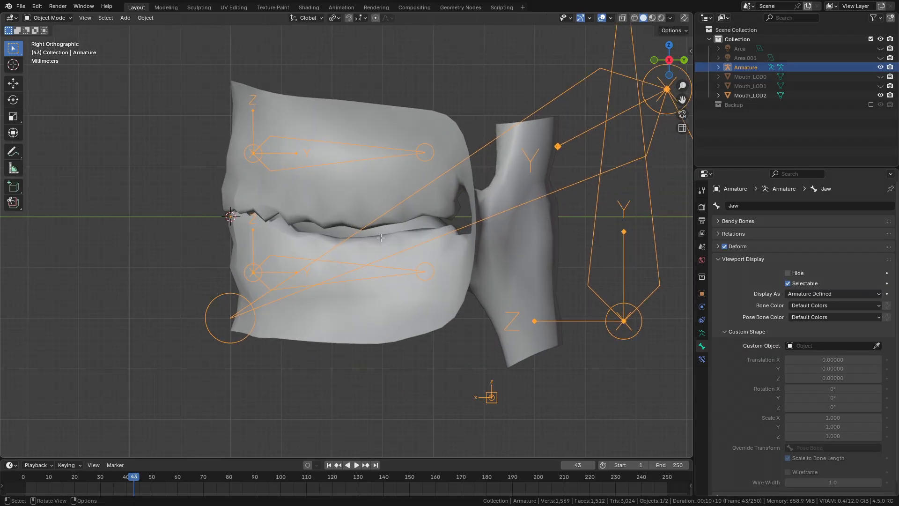
shift+middle_drag(399, 236, 392, 266)
key(KP_1)
key(KP_3)
scroll(518, 165, up, 2)
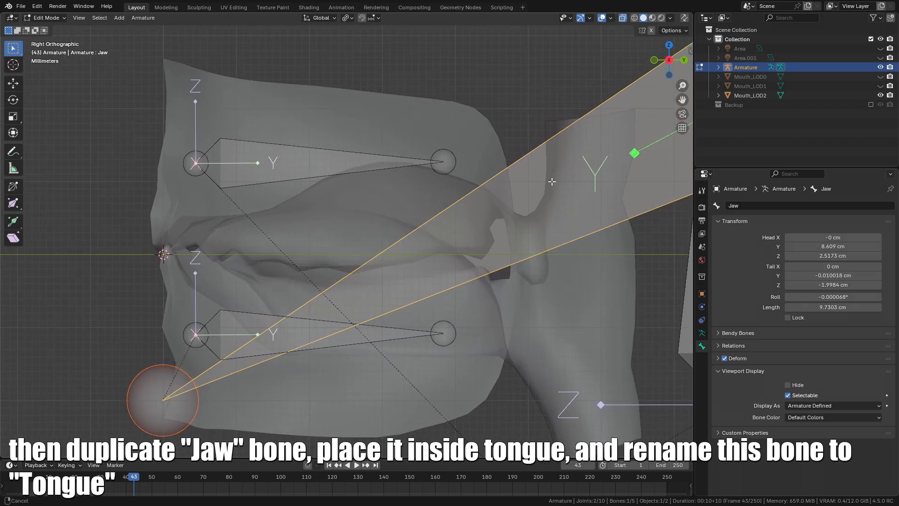
key(shift+d)
click(415, 286)
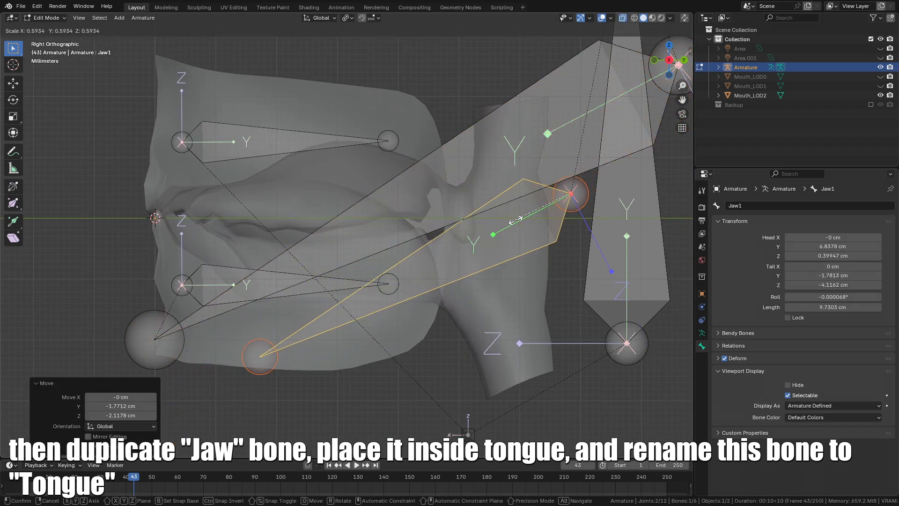
key(s)
click(549, 248)
Step: Move, rotate and shrink the duplicated bone to run along the tongue, lowering it about 0.21 cm along Z
key(g)
click(400, 325)
key(r)
click(474, 368)
key(s)
click(507, 347)
key(g)
key(z)
click(511, 362)
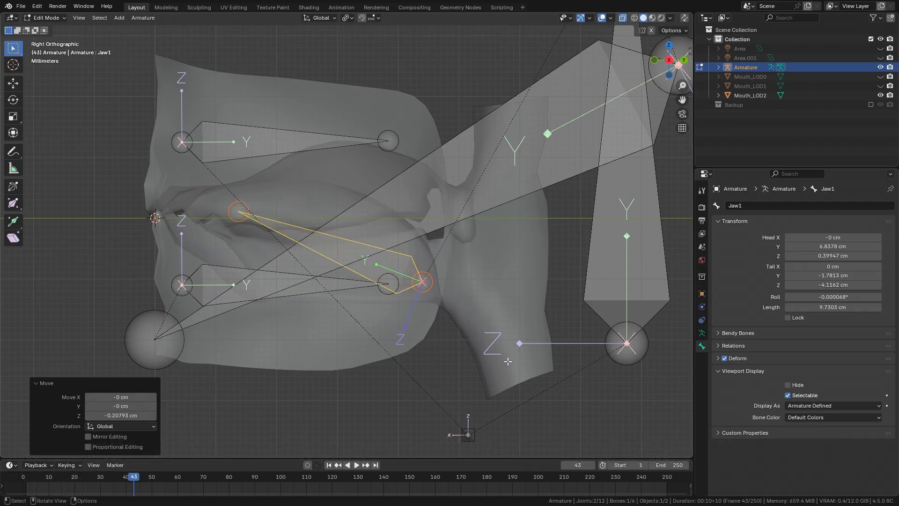
Step: Fine-tune the tongue bone's position and size to fit between the tongue's root and tip
shift+middle_drag(513, 363, 535, 386)
scroll(536, 385, up, 1)
key(g)
click(527, 381)
key(s)
click(514, 374)
key(g)
click(492, 364)
shift+middle_drag(497, 348, 523, 358)
key(g)
click(522, 354)
key(s)
click(531, 353)
key(g)
click(557, 373)
key(s)
click(536, 358)
key(g)
click(545, 350)
key(g)
click(571, 361)
Step: Place the tongue bone's tip at about Y 0.88, Z 0.08 cm and its base at about Y 4.45, Z -1.38 cm
click(291, 282)
key(g)
click(220, 262)
click(471, 348)
key(g)
click(472, 361)
shift+middle_drag(239, 266, 281, 296)
shift+middle_drag(392, 325, 392, 313)
click(392, 313)
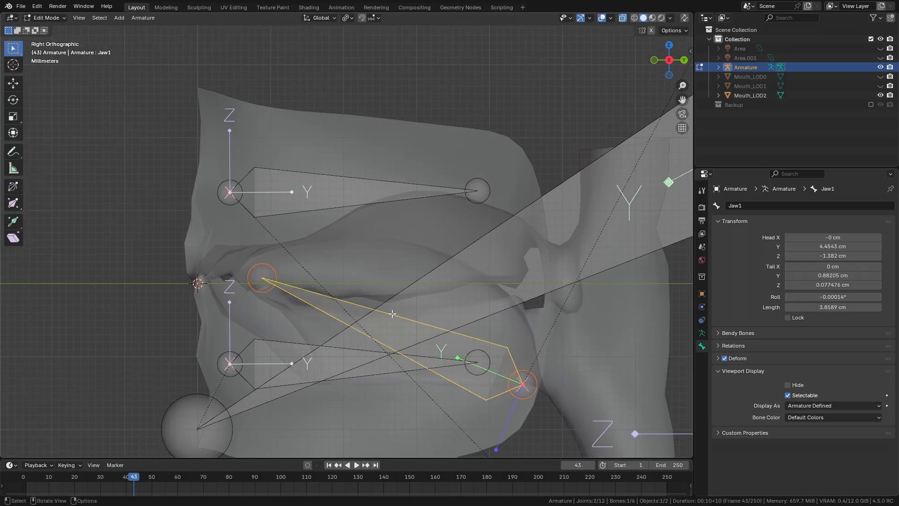
Step: Rename the bone inside the tongue as Tongue
click(781, 210)
text(Tongue)
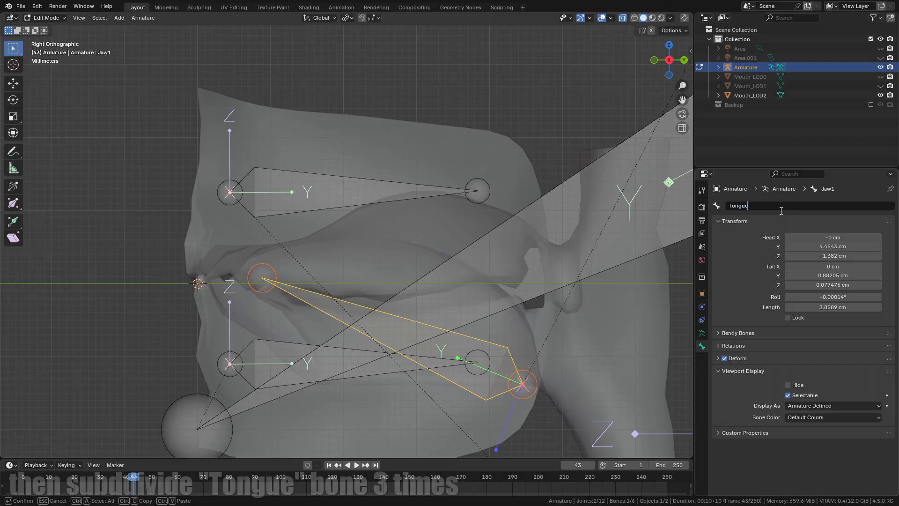
key(Return)
Step: Subdivide the Tongue bone with 3 cuts into a chain of four bones
right_click(438, 389)
click(438, 389)
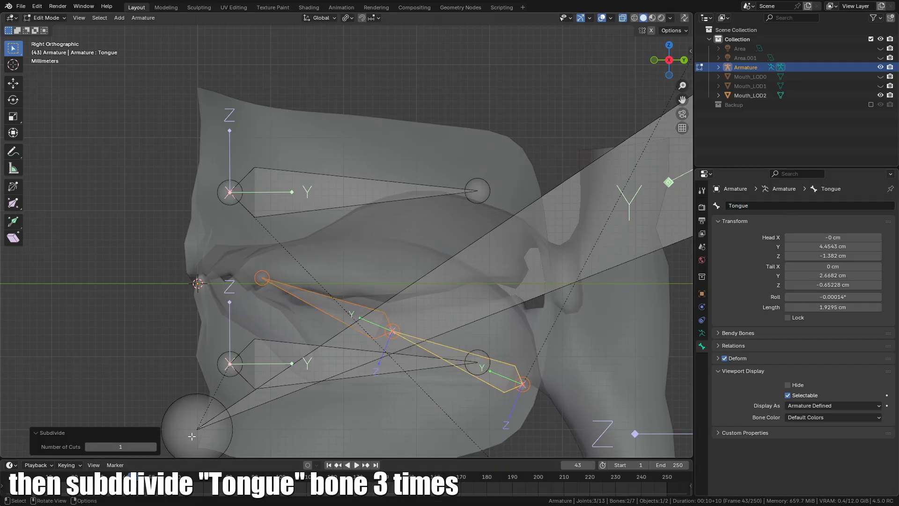
click(154, 447)
click(154, 447)
Step: Move the three inner joints of the tongue chain up slightly to follow the tongue's curve
shift+middle_drag(341, 381, 330, 351)
scroll(330, 352, up, 1)
drag(303, 276, 317, 287)
key(g)
click(324, 262)
click(387, 314)
key(g)
click(399, 298)
click(466, 346)
key(g)
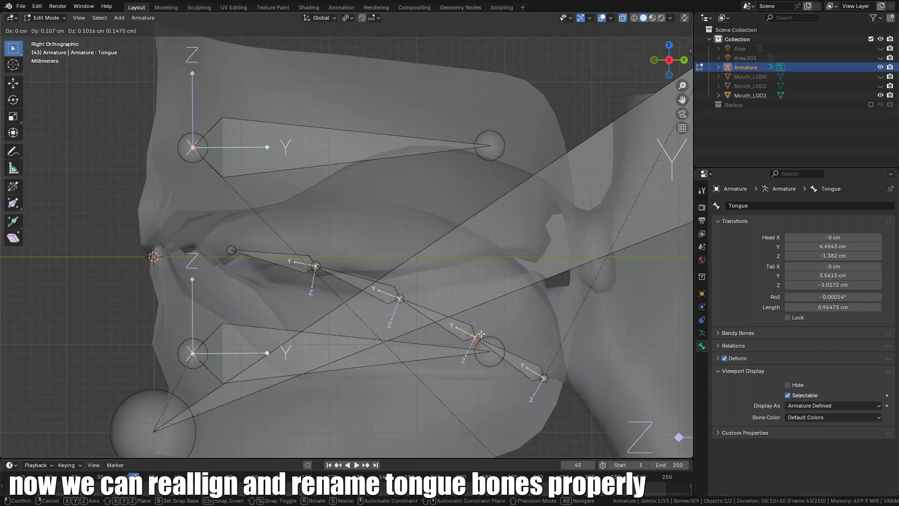
click(481, 334)
Step: Rename the rearmost tongue bone as Tongue_01
click(514, 356)
double_click(752, 205)
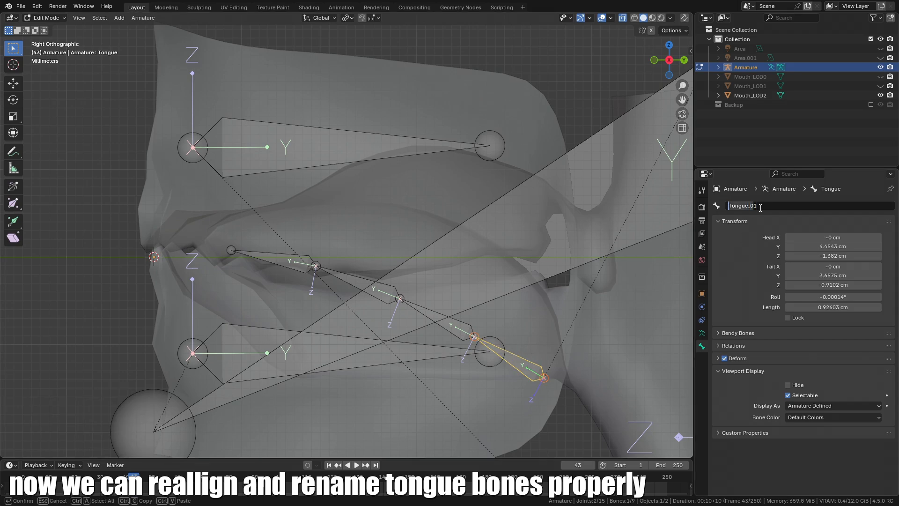
key(Return)
Step: Rename the three remaining tongue bones, from back to tip, as Tongue_02, Tongue_03 and Tongue_04
click(438, 319)
double_click(776, 205)
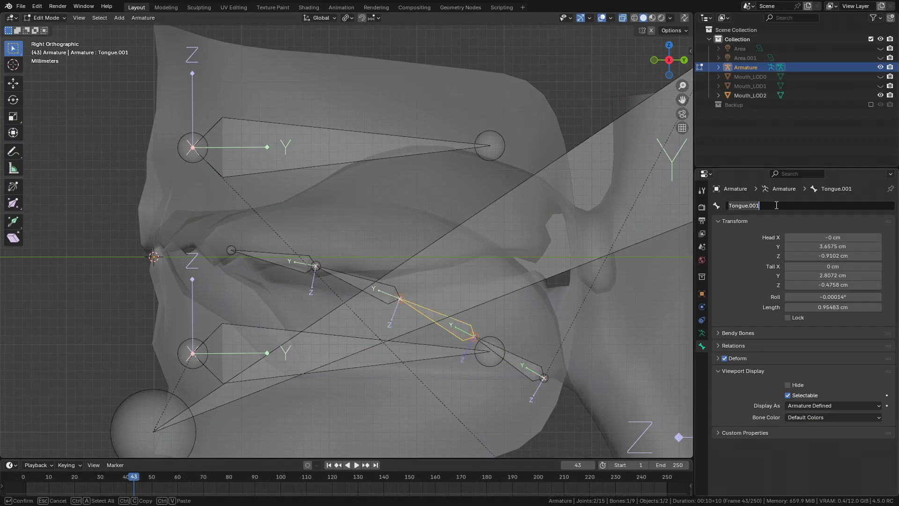
key(Return)
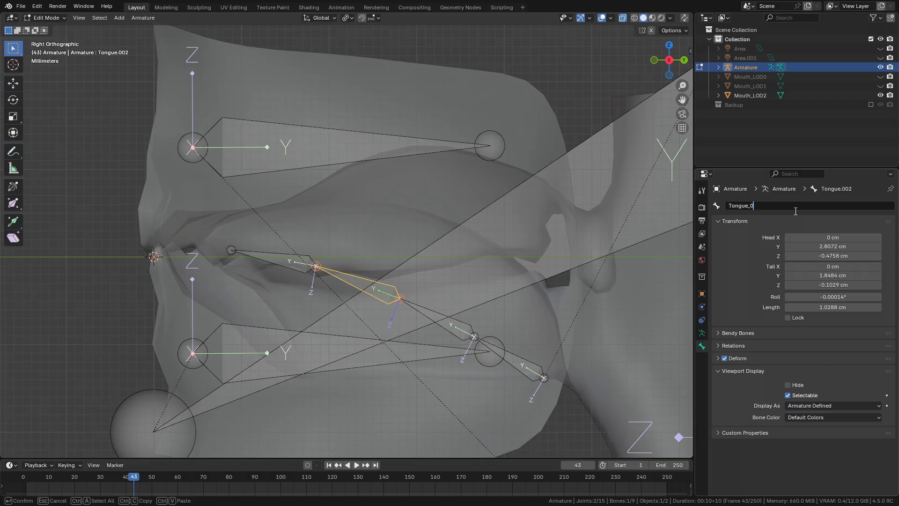
click(273, 264)
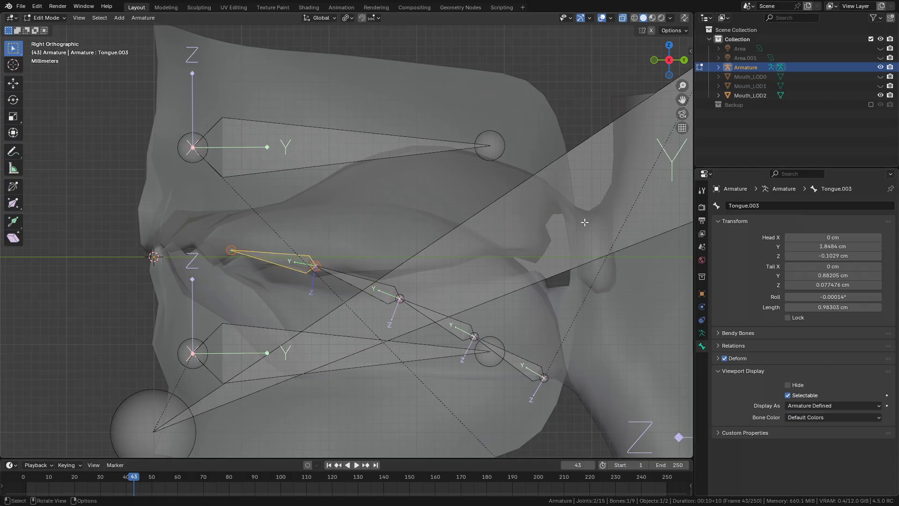
click(776, 209)
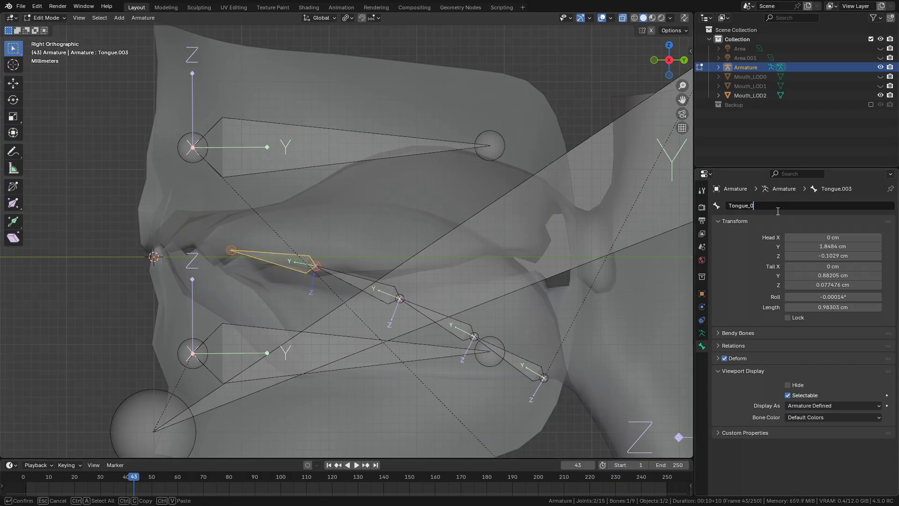
key(Return)
Step: Leave armature editing, select the Mouth_LOD2 mesh and unhide Mouth_LOD0 and Mouth_LOD1
middle_drag(515, 375, 521, 181)
key(Tab)
mouse_move(476, 257)
middle_down()
mouse_move(491, 276)
mouse_move(485, 287)
mouse_move(490, 258)
middle_up()
click(485, 288)
middle_drag(456, 360, 386, 289)
drag(876, 85, 881, 78)
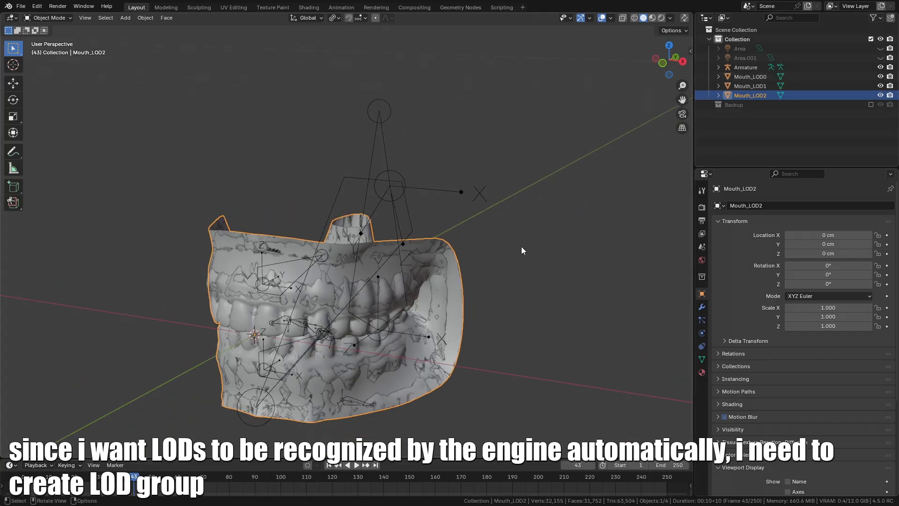
Step: Add a Plain Axes empty at the origin and set its display size to 11 cm
middle_drag(503, 250, 523, 275)
key(shift+a)
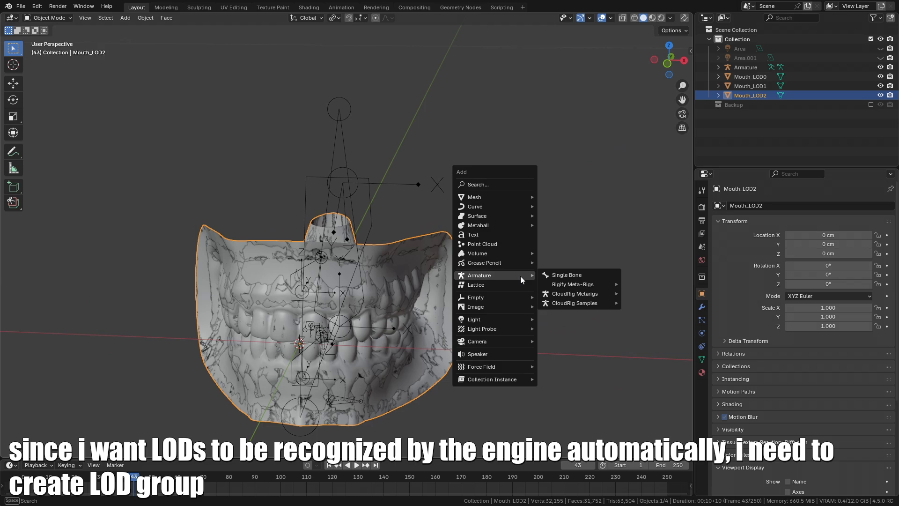
mouse_move(518, 296)
click(547, 296)
middle_drag(547, 296, 661, 318)
click(701, 334)
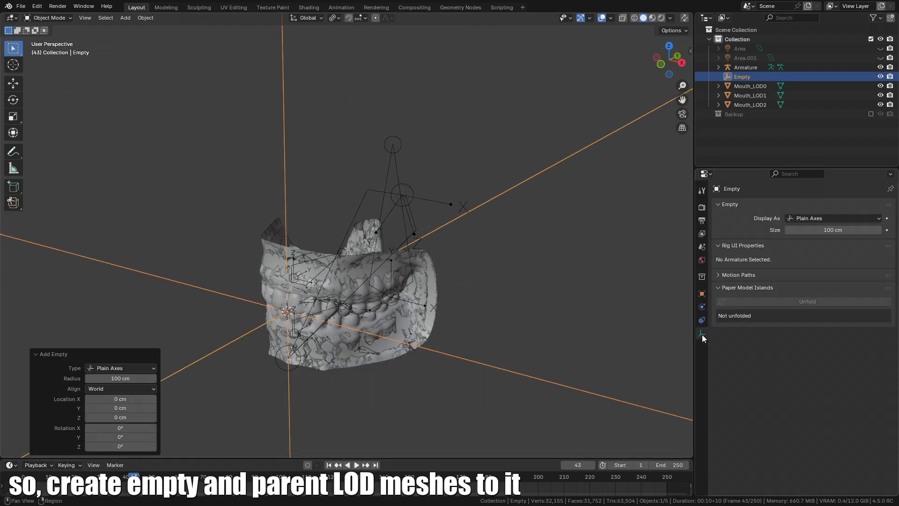
drag(832, 230, 822, 230)
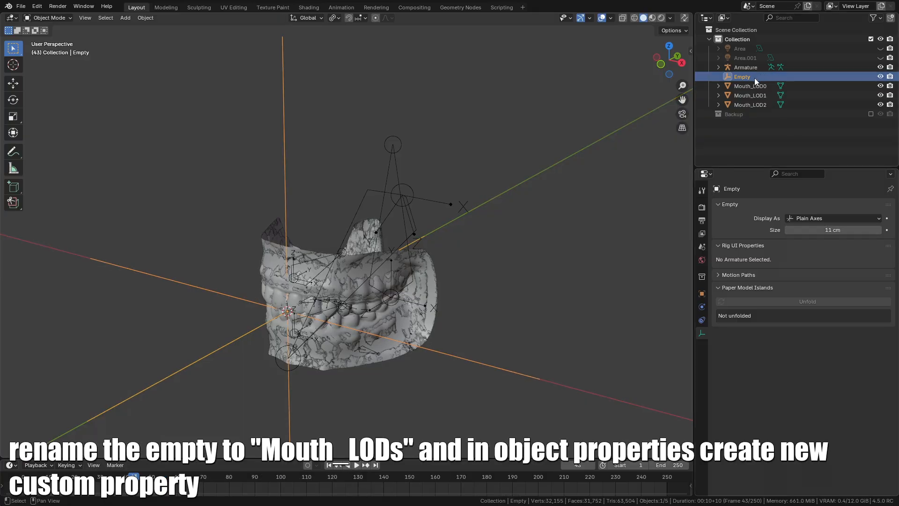
Step: Rename the empty as Mouth and add a new custom property to the object
double_click(754, 78)
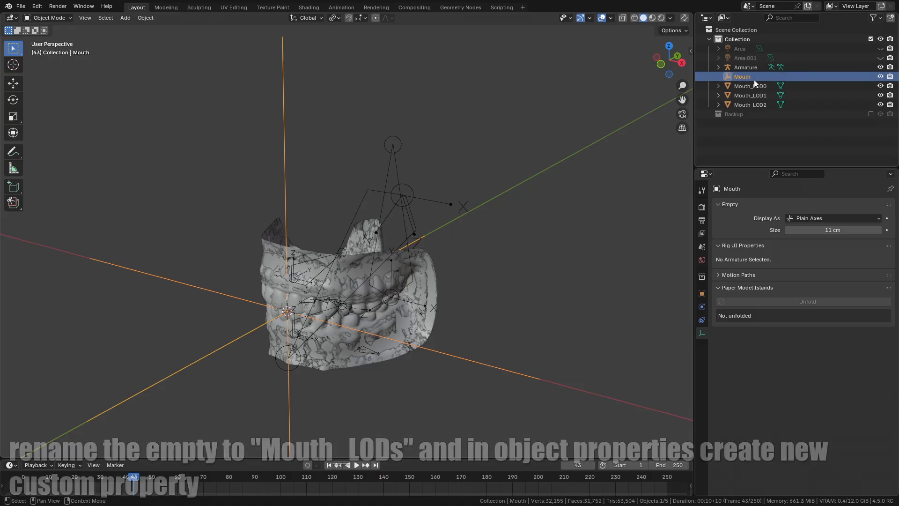
key(Return)
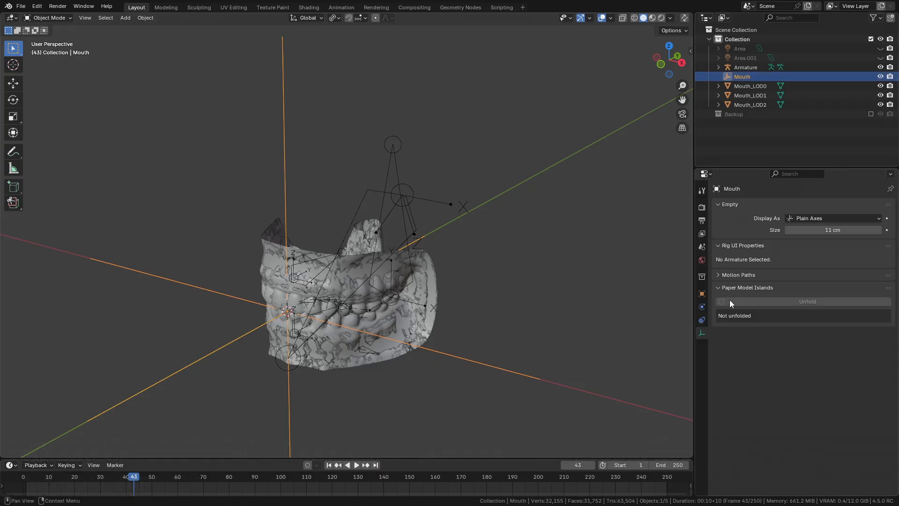
click(701, 296)
scroll(750, 391, down, 2)
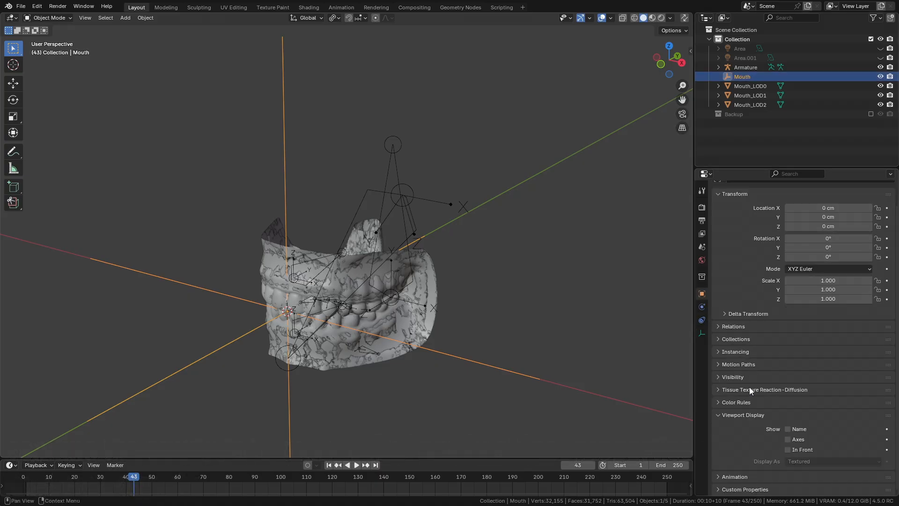
click(763, 489)
scroll(788, 484, down, 3)
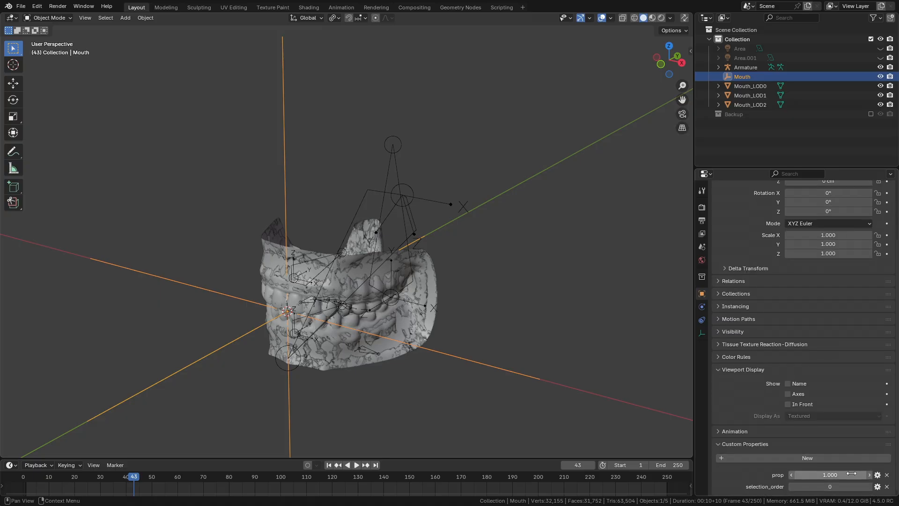
Step: Set the new custom property to type String, name fbx_type and default value LodGroup, and apply it
click(877, 474)
click(843, 343)
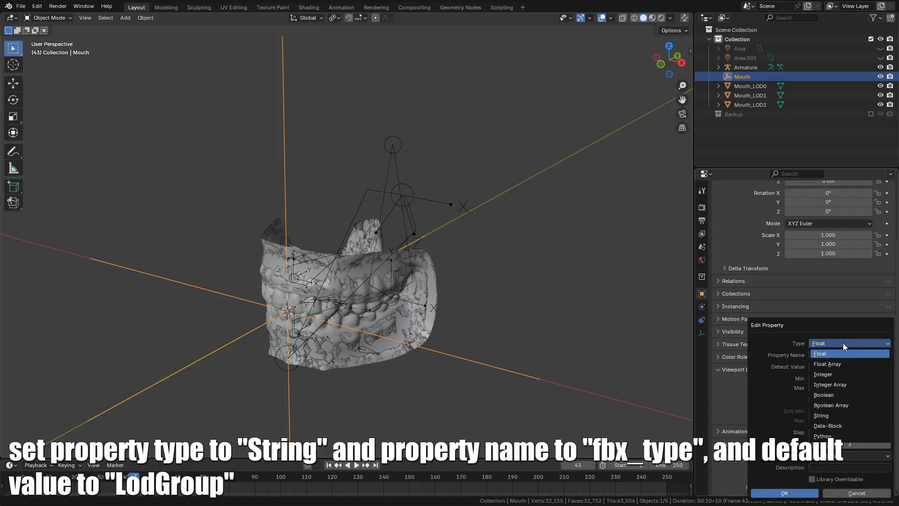
click(842, 416)
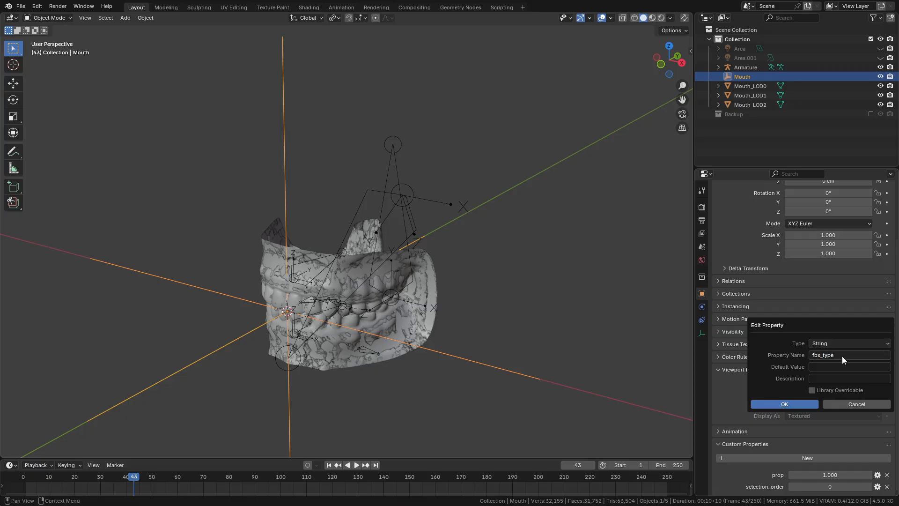
click(830, 367)
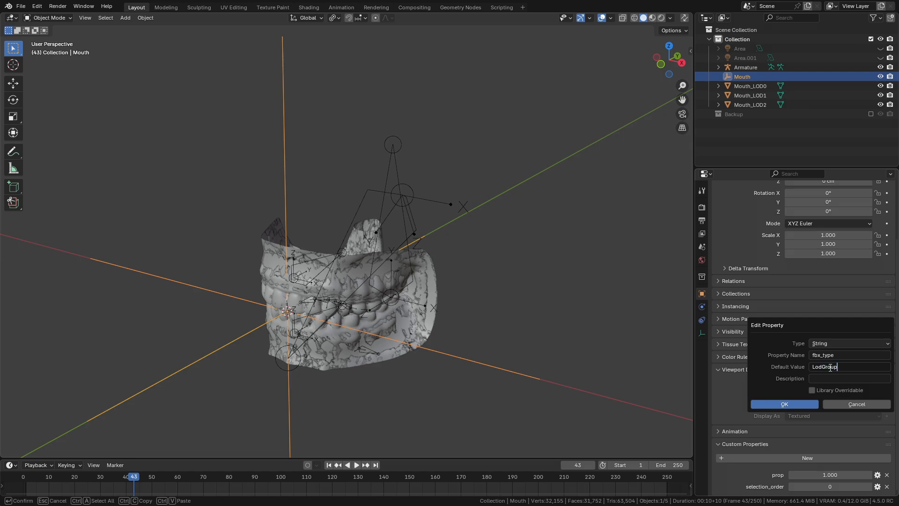
key(Return)
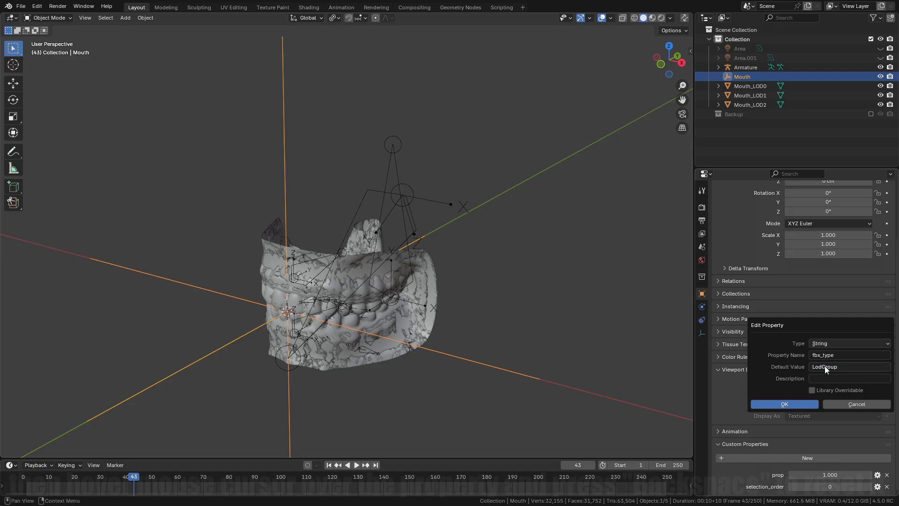
click(797, 404)
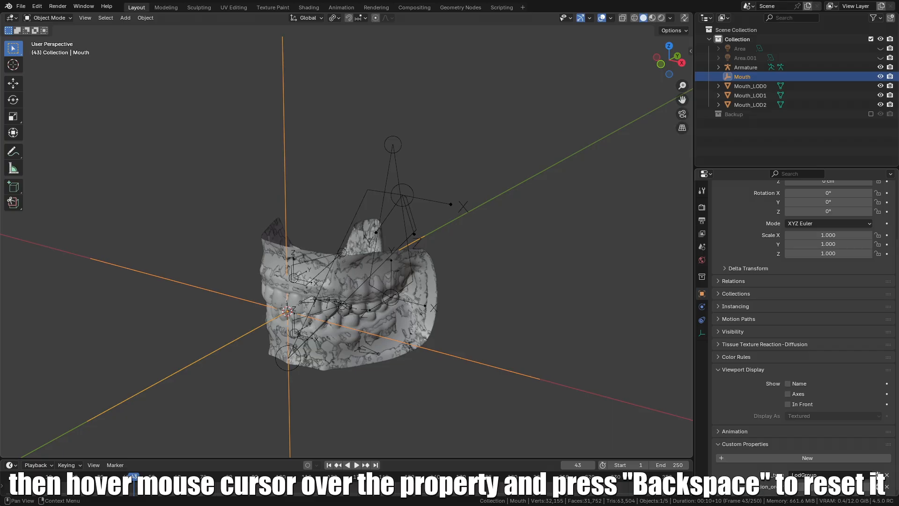
Step: Parent Mouth_LOD0, Mouth_LOD1 and Mouth_LOD2 to the Mouth empty
mouse_move(316, 282)
middle_down()
mouse_move(314, 259)
mouse_move(312, 272)
middle_up()
click(750, 104)
shift+click(752, 89)
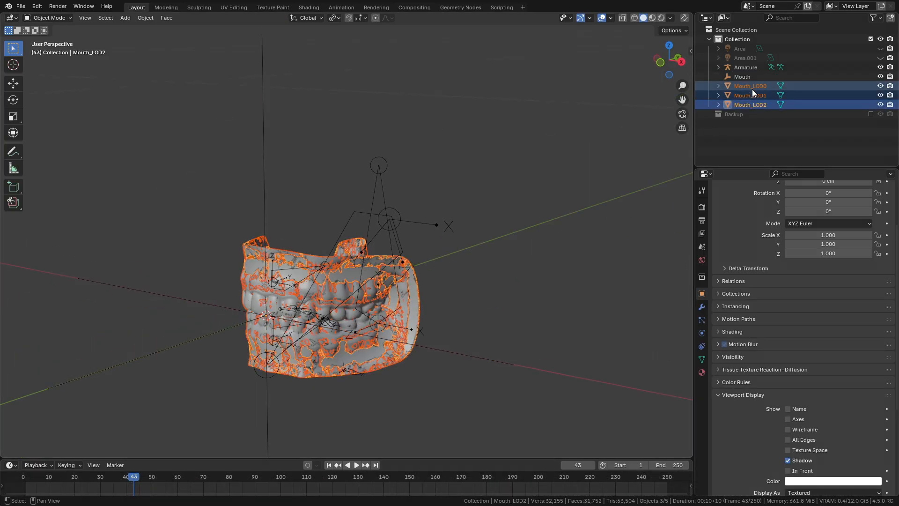
drag(744, 89, 745, 81)
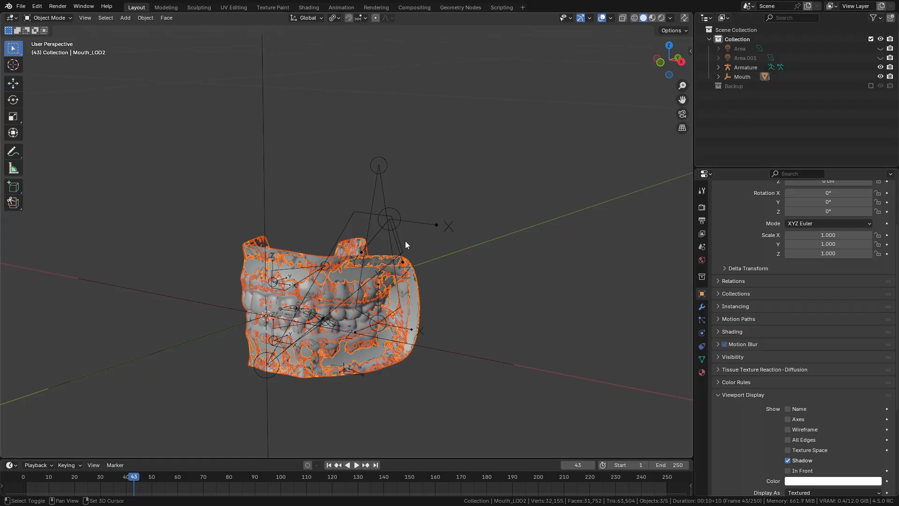
middle_drag(599, 199, 587, 189)
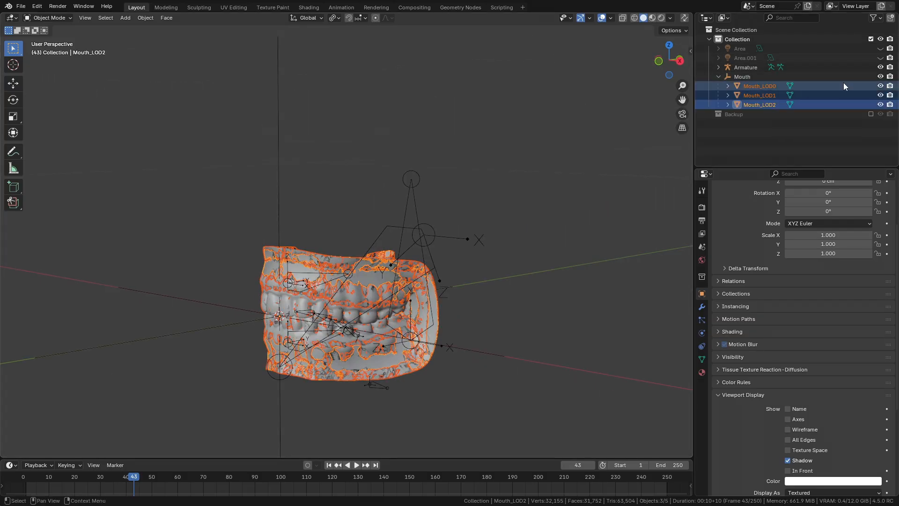
Step: Select the Mouth empty and hide it in the viewport
click(743, 77)
middle_drag(366, 300, 440, 273)
scroll(414, 265, up, 3)
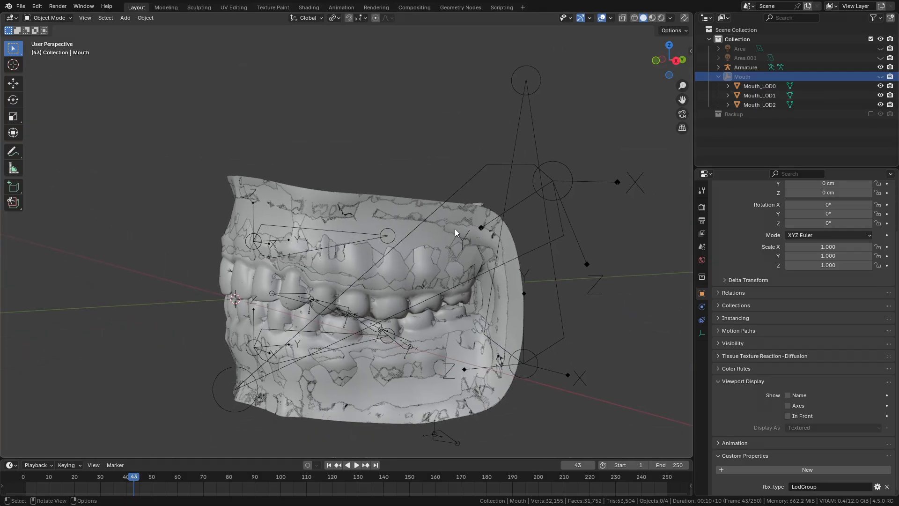
click(881, 95)
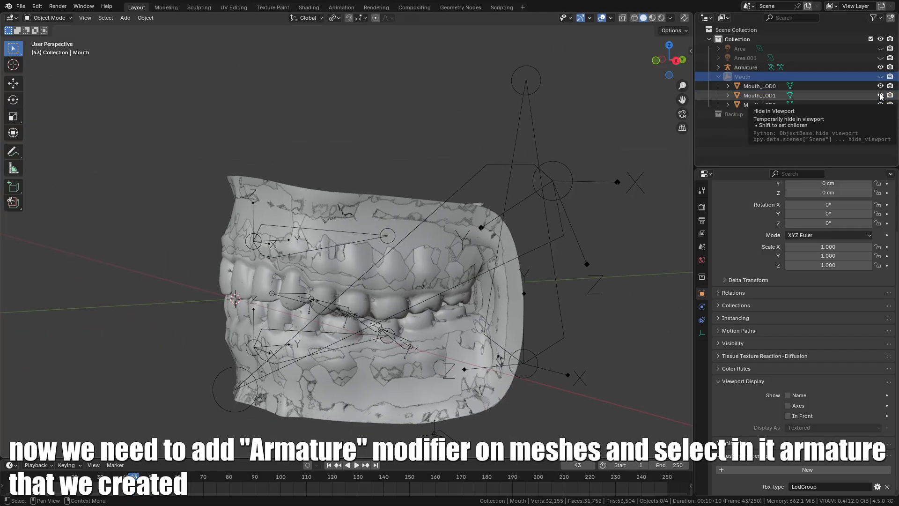
click(880, 87)
middle_drag(544, 253, 521, 230)
click(524, 199)
middle_drag(524, 198, 519, 210)
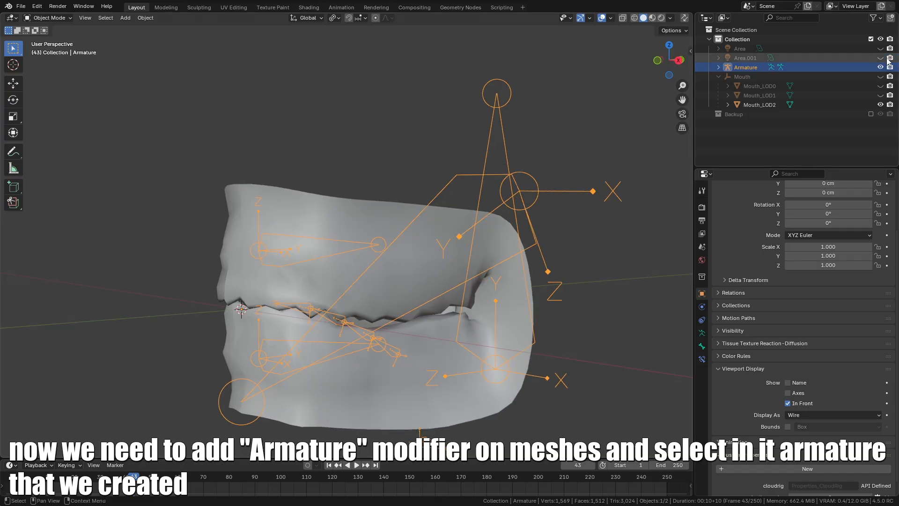
click(881, 95)
click(881, 86)
middle_drag(626, 183, 392, 244)
click(494, 293)
middle_drag(494, 293, 504, 283)
click(455, 286)
key(g)
right_click(499, 205)
click(759, 104)
click(762, 69)
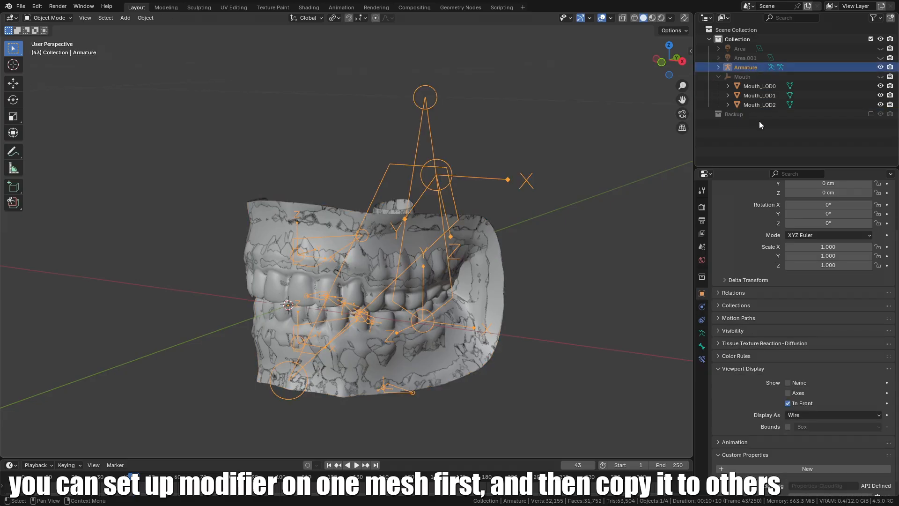
click(760, 116)
click(761, 76)
click(759, 96)
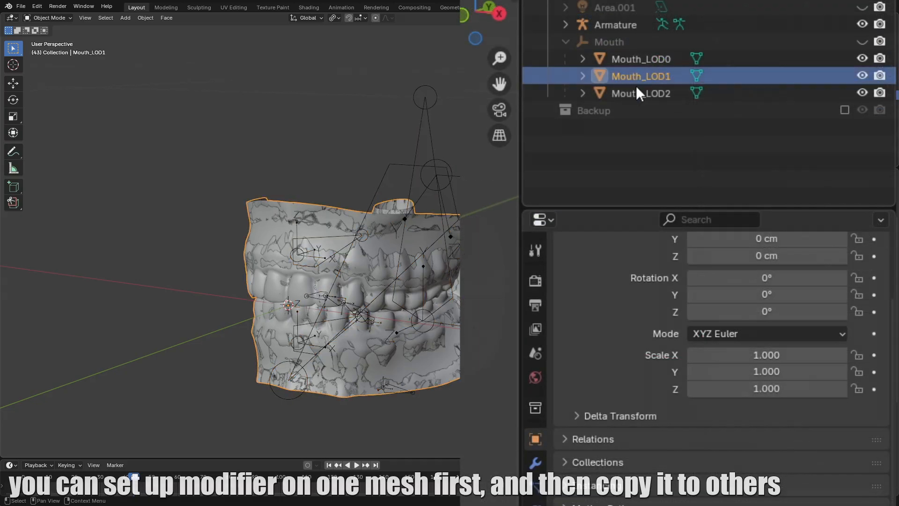
click(759, 104)
Step: Add an Armature modifier to Mouth_LOD0 and set its target object to Armature
click(636, 59)
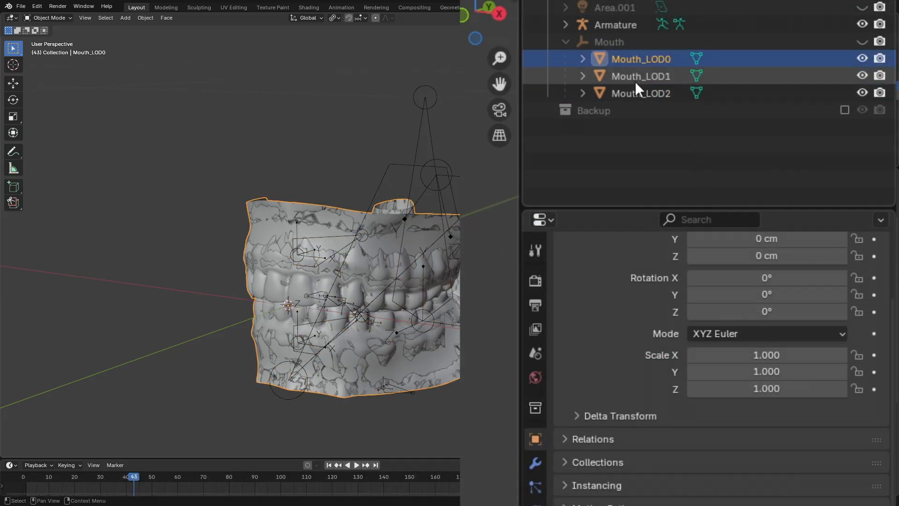
click(537, 463)
click(647, 269)
click(647, 283)
click(630, 315)
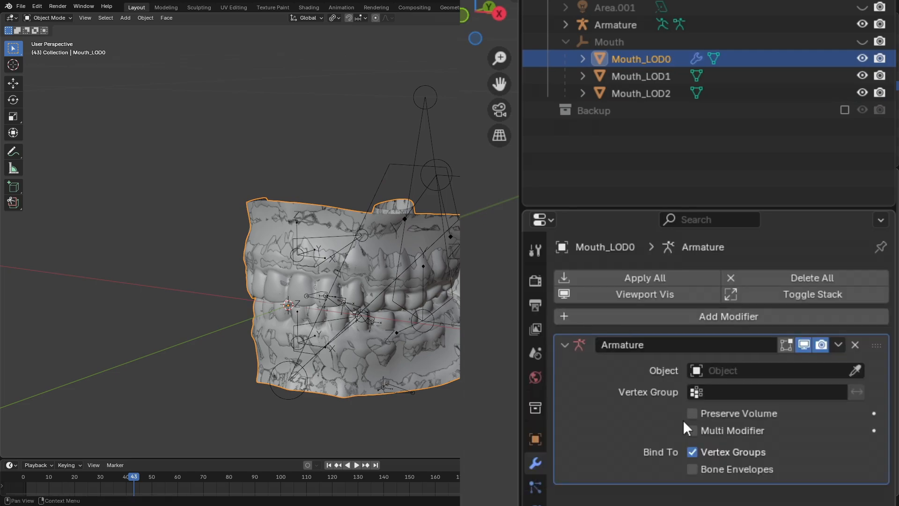
key(Escape)
click(806, 387)
click(794, 374)
click(793, 373)
click(764, 400)
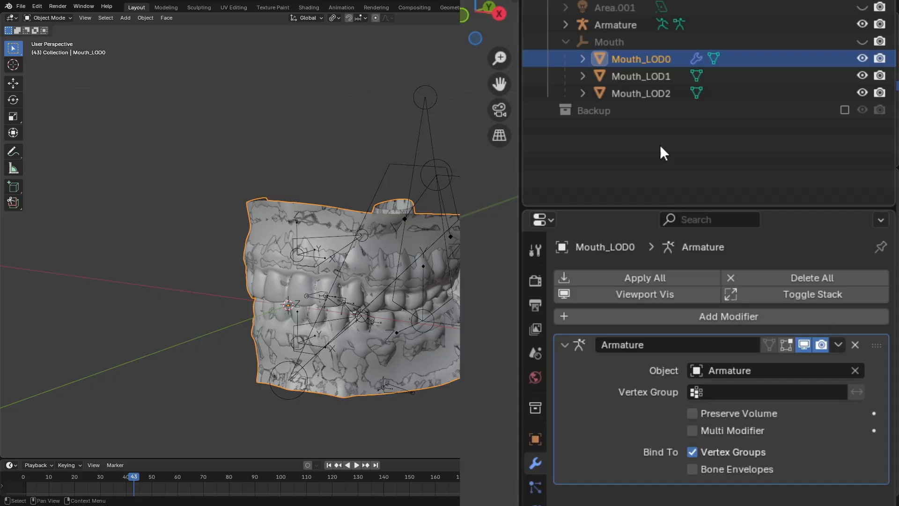
Step: Copy the Armature modifier from Mouth_LOD0 to Mouth_LOD1 and Mouth_LOD2
click(654, 77)
click(653, 93)
shift+click(659, 58)
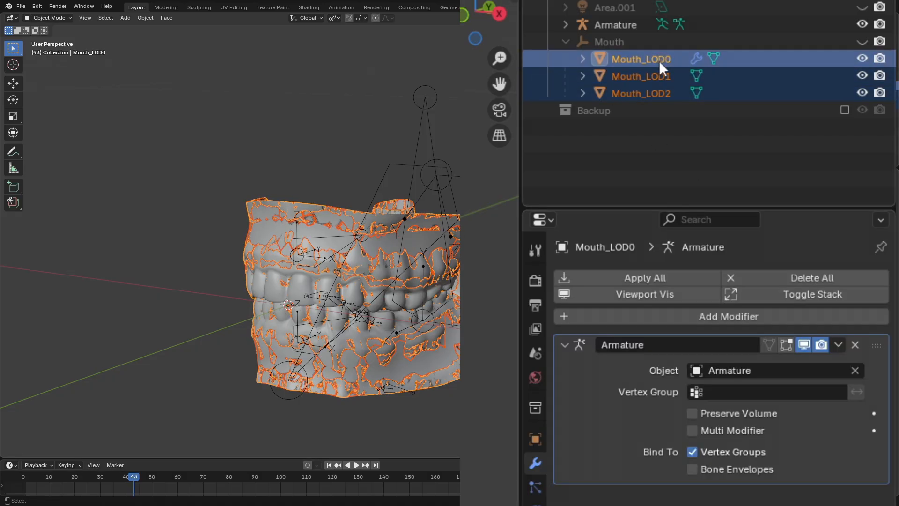
click(839, 344)
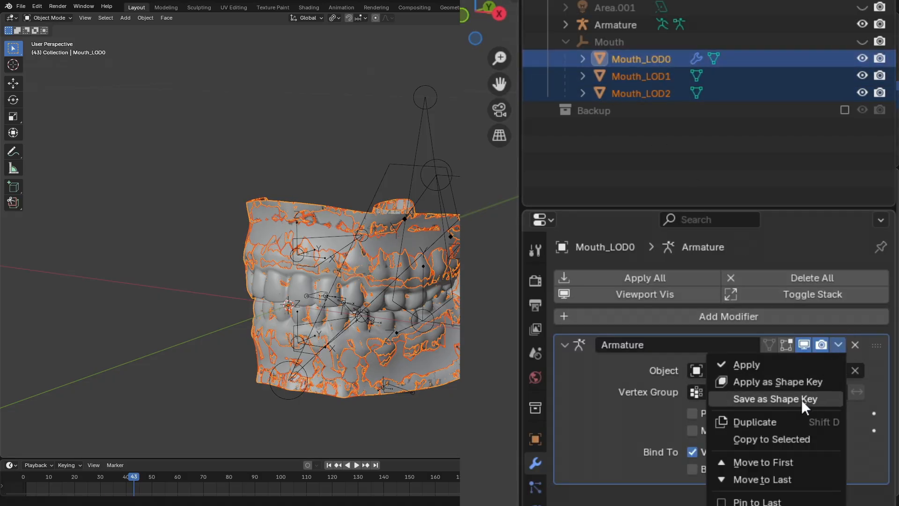
click(795, 439)
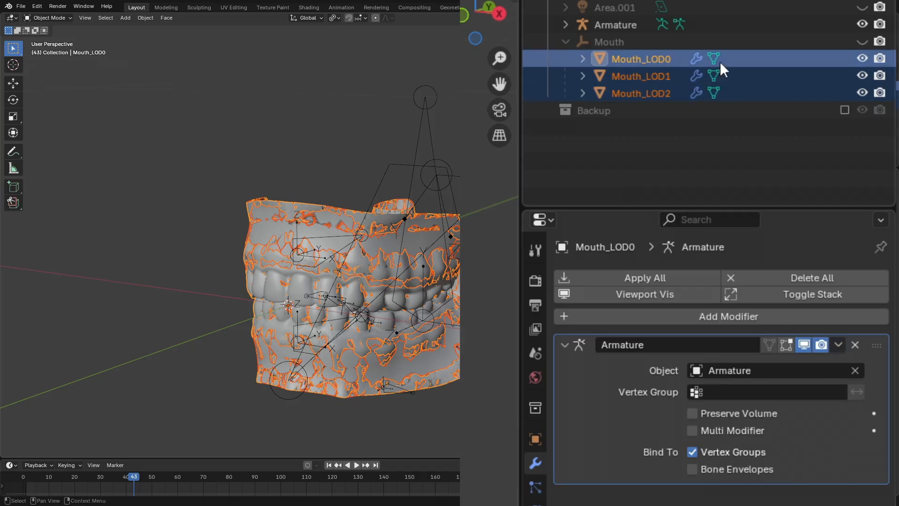
Step: Hide Mouth_LOD0 and Mouth_LOD1, and enter Weight Paint mode on Mouth_LOD2 with the armature's bones available for selection
drag(863, 76, 863, 58)
middle_drag(447, 258, 482, 291)
click(428, 261)
middle_drag(462, 389, 422, 357)
key(ctrl+Tab)
middle_drag(396, 284, 384, 296)
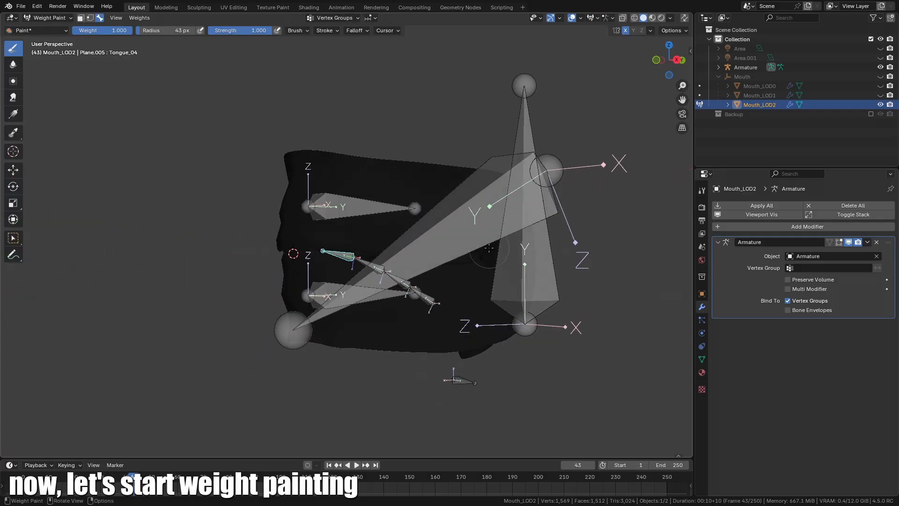
Step: Display the weight paint tool settings and expand the Symmetry and Options sections
key(n)
click(687, 70)
scroll(620, 333, down, 8)
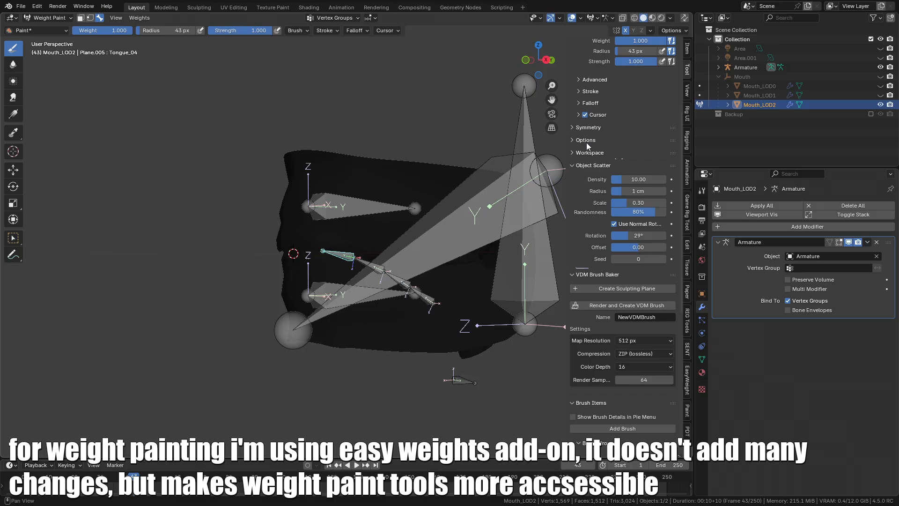
click(584, 130)
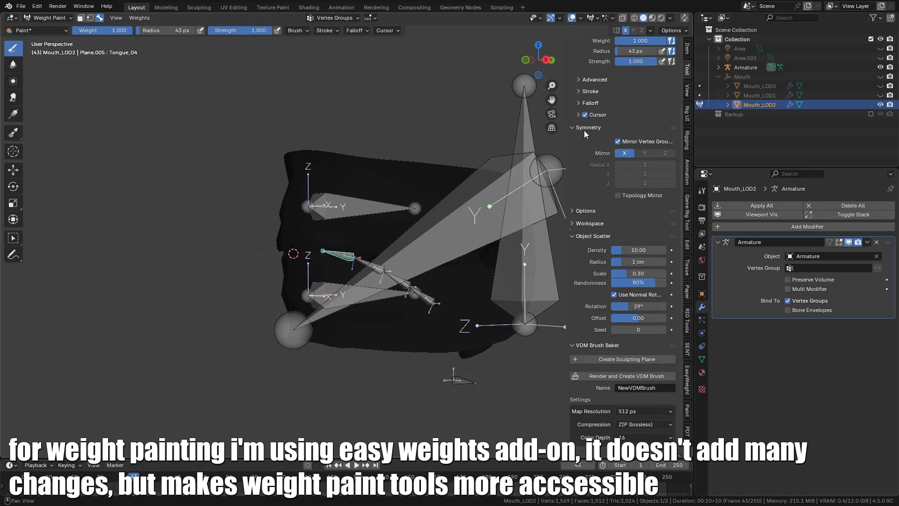
click(582, 210)
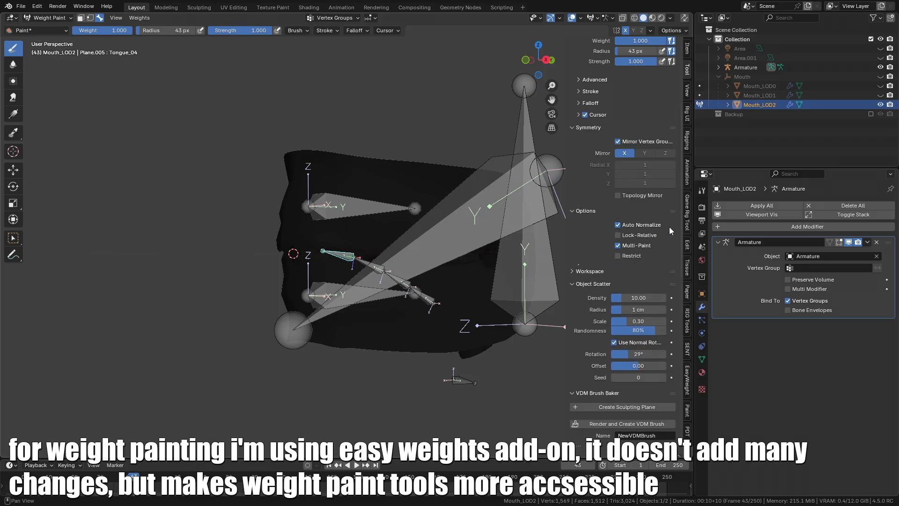
Step: Paint weight 1.000 on the lower front of the mouth for Teeth_B and on the upper front for Teeth_T
mouse_move(313, 275)
middle_down()
mouse_move(295, 290)
mouse_move(333, 268)
mouse_move(288, 312)
middle_up()
scroll(286, 307, up, 2)
drag(268, 291, 281, 297)
shift+middle_drag(281, 297, 286, 325)
alt+click(313, 187)
drag(291, 187, 297, 189)
Step: Select the Jaw bone, adjust the brush radius, and paint its full weight on the lower part of the mouth mesh
shift+middle_drag(297, 188, 220, 173)
middle_drag(391, 223, 358, 203)
alt+click(407, 203)
middle_drag(421, 201, 440, 186)
key(f)
click(458, 186)
middle_drag(445, 281, 439, 290)
drag(436, 304, 442, 307)
shift+middle_drag(440, 308, 415, 350)
drag(404, 354, 408, 356)
middle_drag(415, 352, 424, 341)
Step: Select the Head bone, adjust the brush radius, and paint its full weight toward the back of the mouth mesh
alt+click(506, 294)
middle_drag(506, 281, 501, 310)
key(f)
click(499, 276)
mouse_move(423, 220)
mouse_down()
mouse_move(427, 206)
mouse_move(433, 213)
mouse_up()
mouse_move(433, 214)
middle_down()
mouse_move(422, 164)
mouse_move(452, 206)
middle_up()
mouse_move(445, 211)
middle_down()
mouse_move(420, 271)
mouse_move(440, 314)
middle_up()
Step: Select the Teeth_B bone, switch Mouth_LOD2 to Edit Mode, and display the mesh's vertex groups
alt+click(330, 229)
middle_drag(341, 267, 374, 247)
middle_drag(300, 266, 365, 300)
key(Tab)
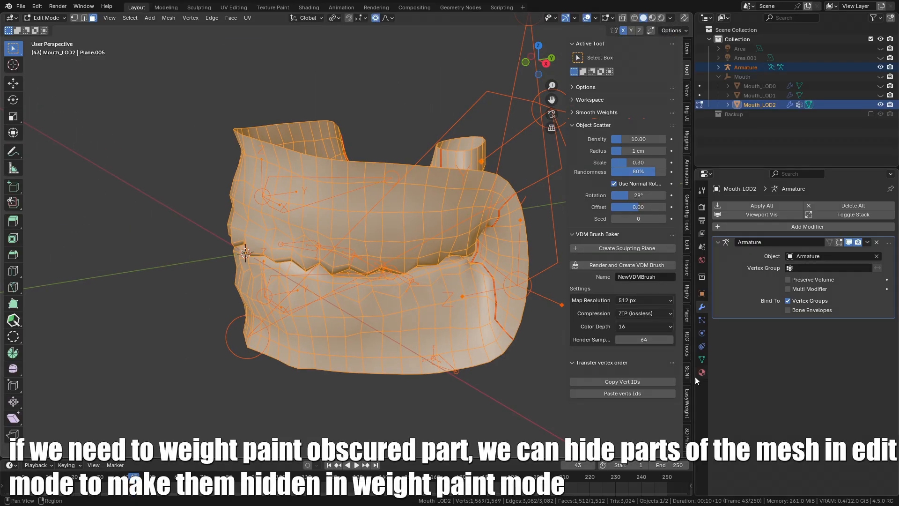
click(701, 359)
Step: Select the tongue's linked faces delimited by seam, hide all other geometry, and return to Weight Paint mode
middle_drag(384, 300, 363, 321)
click(365, 324)
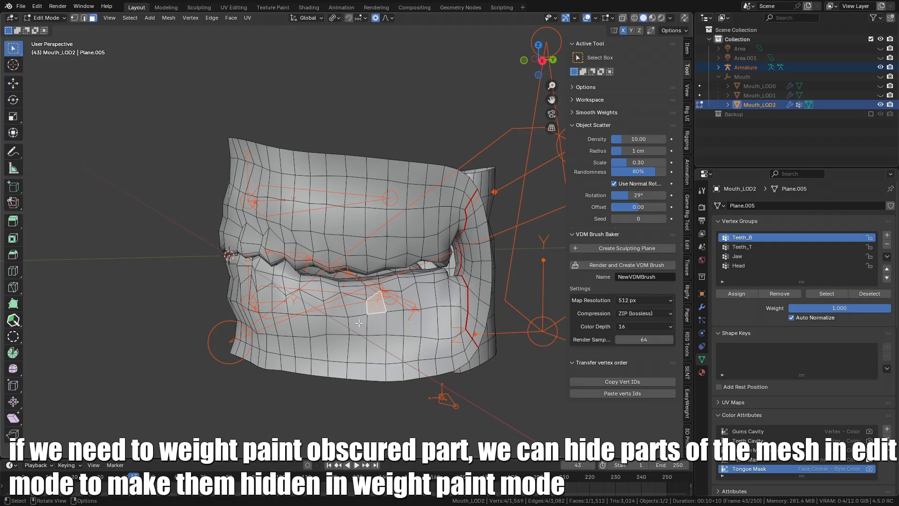
key(ctrl+l)
middle_drag(475, 273, 376, 229)
click(344, 276)
key(ctrl+l)
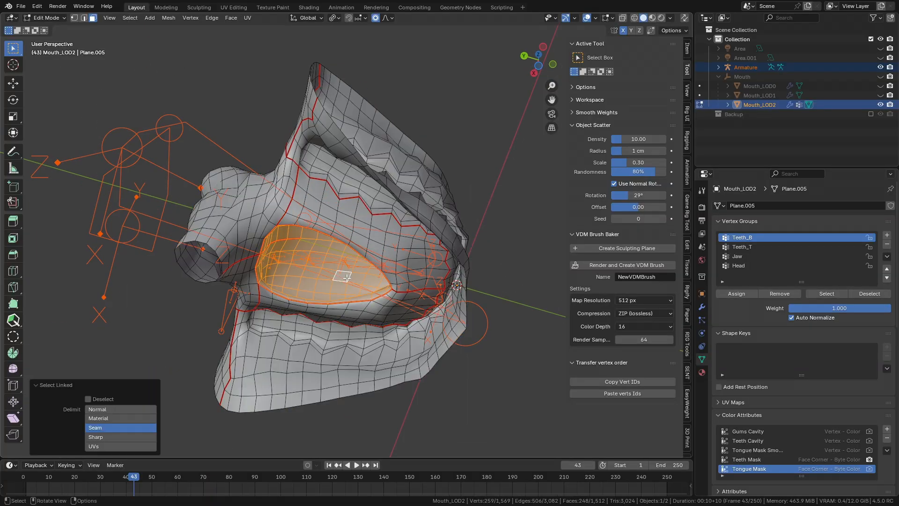
key(shift+h)
middle_drag(345, 265, 447, 305)
key(ctrl+Tab)
mouse_move(417, 276)
middle_down()
mouse_move(365, 295)
mouse_move(249, 297)
middle_up()
scroll(276, 298, up, 5)
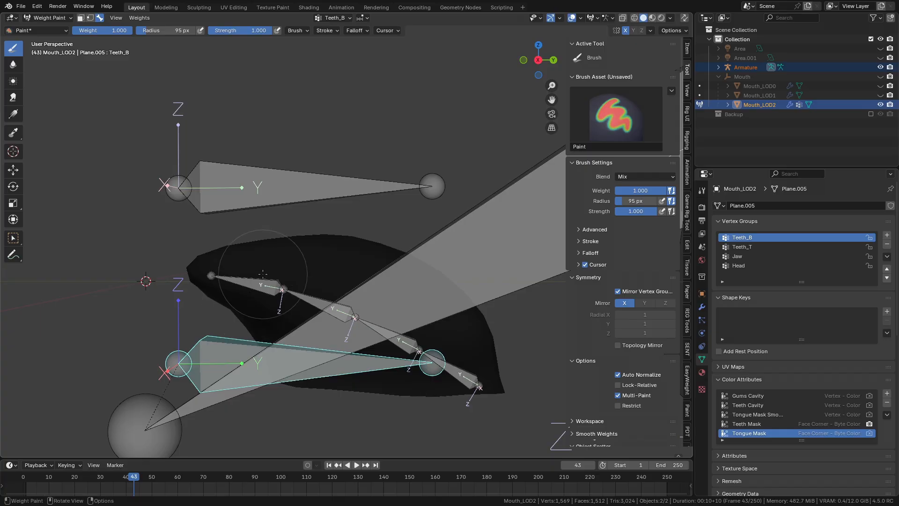
Step: Select the Tongue_04 bone and paint its full weight on the tip of the tongue with the 95 px brush
alt+click(261, 282)
drag(241, 242, 216, 250)
mouse_move(229, 274)
middle_down()
mouse_move(404, 311)
mouse_move(414, 292)
mouse_move(421, 343)
middle_up()
Step: Adjust the brush radius and paint full weight for the Tongue_03 bone on the tongue section behind the tip
middle_drag(401, 254, 312, 318)
key(KP_3)
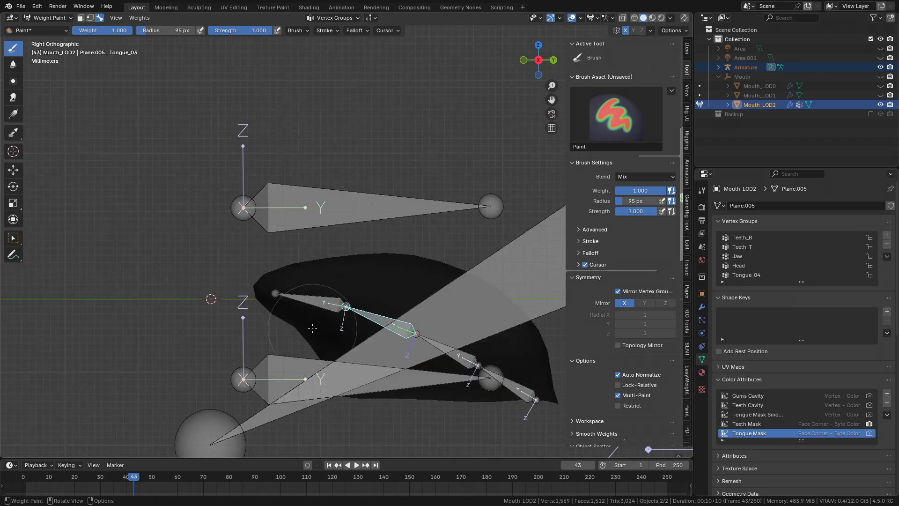
key(f)
click(368, 353)
drag(357, 332, 385, 281)
middle_drag(411, 236, 312, 265)
drag(312, 265, 323, 302)
shift+middle_drag(323, 303, 380, 273)
Step: Select the Tongue_02 bone, set the brush radius to 83 px, and paint its full weight around that bone's tongue section
alt+click(298, 328)
middle_drag(297, 328, 306, 328)
key(f)
click(327, 329)
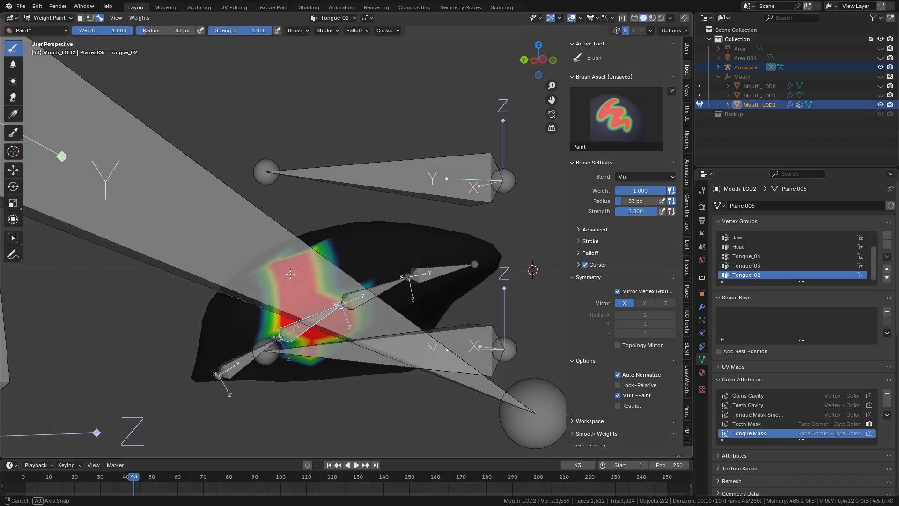
middle_drag(282, 267, 474, 290)
middle_drag(409, 328, 425, 267)
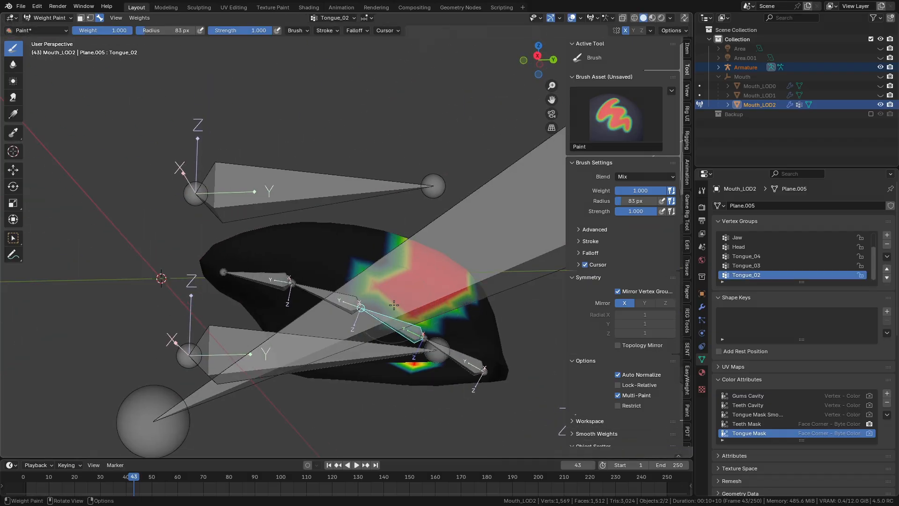
Step: Select the Tongue_01 bone, paint its weight at the root of the tongue, and undo the last stroke
middle_drag(393, 304, 373, 323)
shift+middle_drag(373, 323, 375, 245)
alt+click(438, 291)
key(f)
click(436, 266)
drag(436, 265, 456, 253)
middle_drag(457, 255, 361, 276)
key(f)
click(405, 277)
drag(404, 277, 324, 274)
middle_drag(324, 274, 433, 275)
key(ctrl+z)
Step: Set the brush radius to 52 px and check the weights of the bones around the tongue's underside, including Teeth_B
mouse_move(365, 282)
middle_down()
mouse_move(354, 287)
mouse_move(392, 280)
mouse_move(374, 301)
mouse_move(373, 326)
mouse_move(448, 326)
mouse_move(524, 300)
middle_up()
alt+click(354, 287)
key(f)
click(343, 297)
scroll(375, 300, up, 1)
key(Tab)
alt+click(404, 313)
alt+click(350, 309)
alt+click(386, 307)
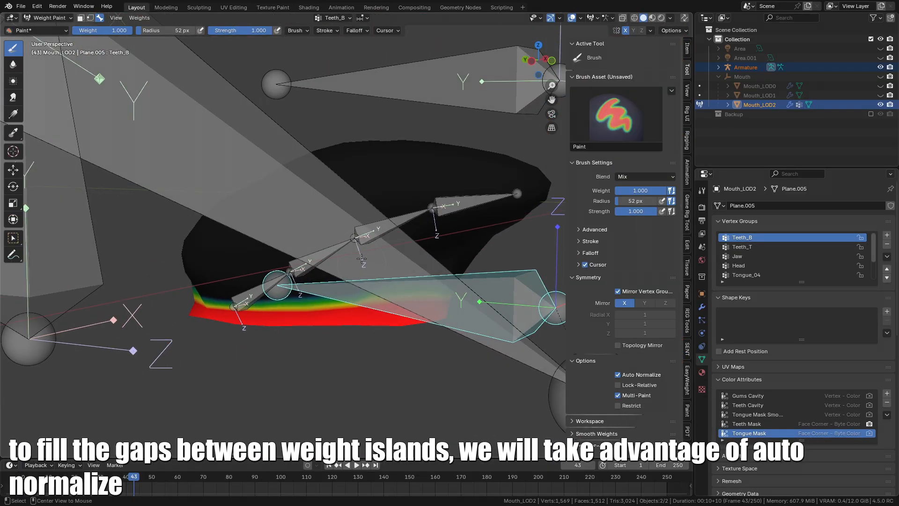
Step: Select the bones Tongue_01 through Tongue_04 together so their combined weights are shown for multi-paint
ctrl+click(243, 289)
ctrl+click(318, 256)
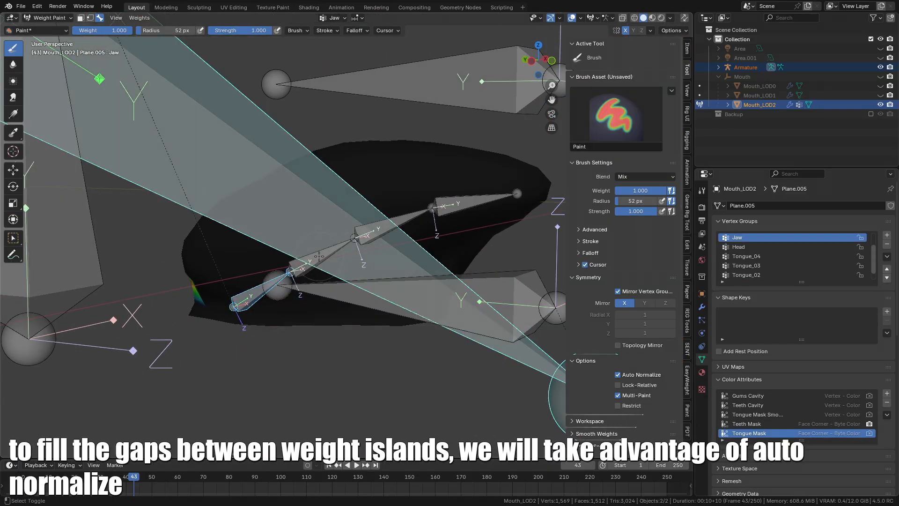
key(ctrl+z)
ctrl+shift+click(319, 259)
ctrl+shift+click(390, 228)
ctrl+shift+click(461, 201)
middle_drag(464, 210, 330, 255)
key(q)
click(440, 265)
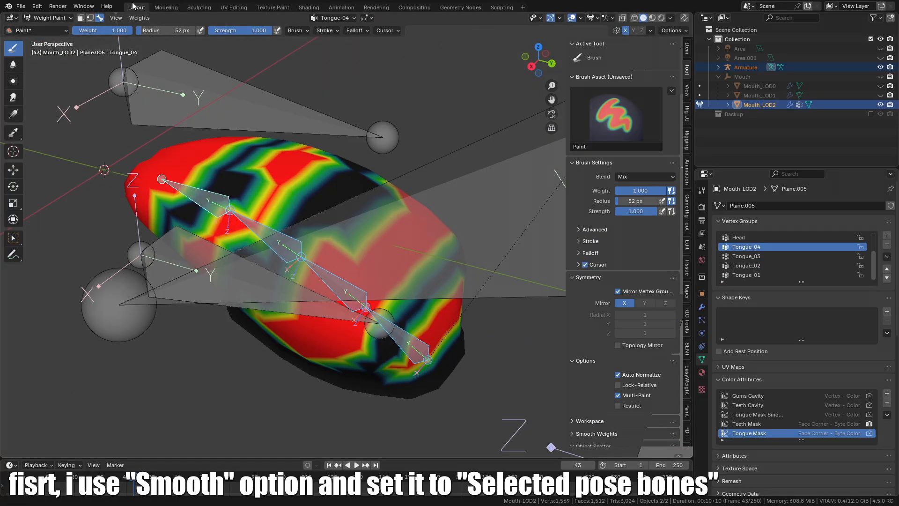
Step: Smooth the tongue's vertex weights with the subset set to selected pose bones, and repeat the smoothing a few times
click(139, 18)
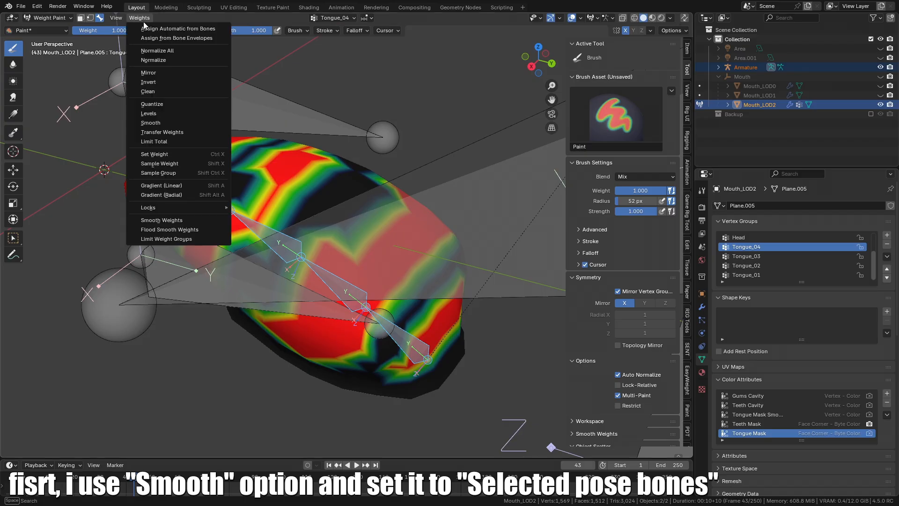
click(153, 122)
middle_drag(153, 123, 141, 328)
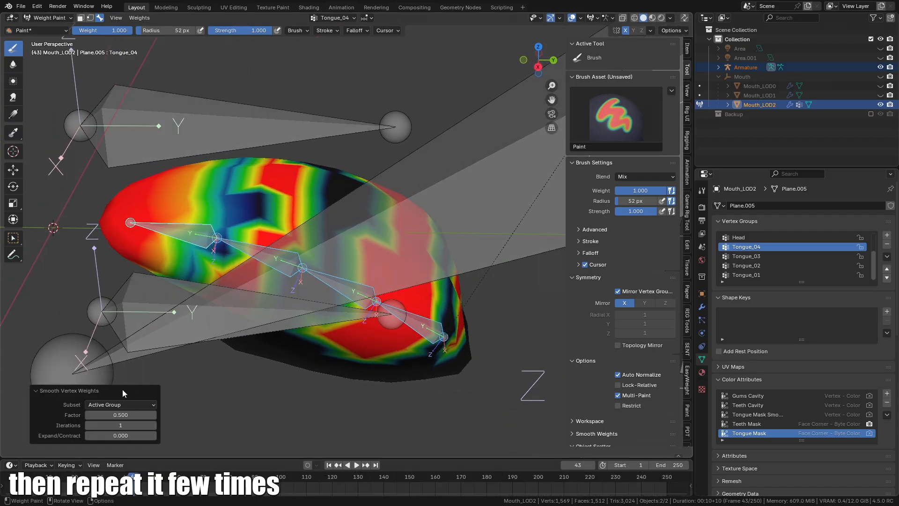
click(123, 404)
click(117, 426)
mouse_move(355, 327)
middle_down()
mouse_move(390, 327)
mouse_move(317, 318)
middle_up()
key(shift+r)
key(shift+r)
Step: Set the brush radius to 163 px and blur the combined tongue bone weights over the sides, top and underside of the tongue
key(f)
click(442, 327)
click(431, 325)
shift+drag(316, 309, 342, 299)
middle_drag(347, 305, 412, 290)
shift+drag(328, 211, 299, 225)
middle_drag(328, 224, 349, 215)
mouse_move(349, 215)
shift+mouse_down()
mouse_move(365, 225)
mouse_move(386, 201)
shift+mouse_up()
middle_drag(386, 201, 435, 225)
shift+drag(356, 291, 271, 318)
middle_drag(300, 309, 323, 286)
shift+drag(323, 290, 403, 299)
middle_drag(506, 262, 431, 236)
shift+drag(432, 235, 450, 239)
drag(450, 234, 464, 224)
middle_drag(450, 235, 399, 246)
mouse_move(398, 244)
shift+mouse_down()
mouse_move(431, 248)
mouse_move(492, 290)
shift+mouse_up()
mouse_move(370, 244)
middle_down()
mouse_move(385, 248)
mouse_move(338, 265)
mouse_move(426, 243)
middle_up()
shift+drag(290, 299, 254, 259)
middle_drag(506, 234, 373, 194)
mouse_move(486, 215)
middle_down()
mouse_move(440, 239)
mouse_move(485, 241)
middle_up()
shift+drag(468, 251, 454, 258)
Step: Select the bones Tongue_01 through Tongue_04 together again, with Tongue_01 active
mouse_move(468, 244)
shift+middle_down()
mouse_move(412, 277)
mouse_move(438, 239)
mouse_move(469, 235)
mouse_move(461, 189)
shift+middle_up()
alt+click(436, 226)
key(r)
right_click(473, 208)
alt+shift+click(371, 247)
ctrl+shift+click(380, 244)
key(ctrl+z)
key(ctrl+z)
ctrl+shift+click(378, 247)
ctrl+shift+click(296, 286)
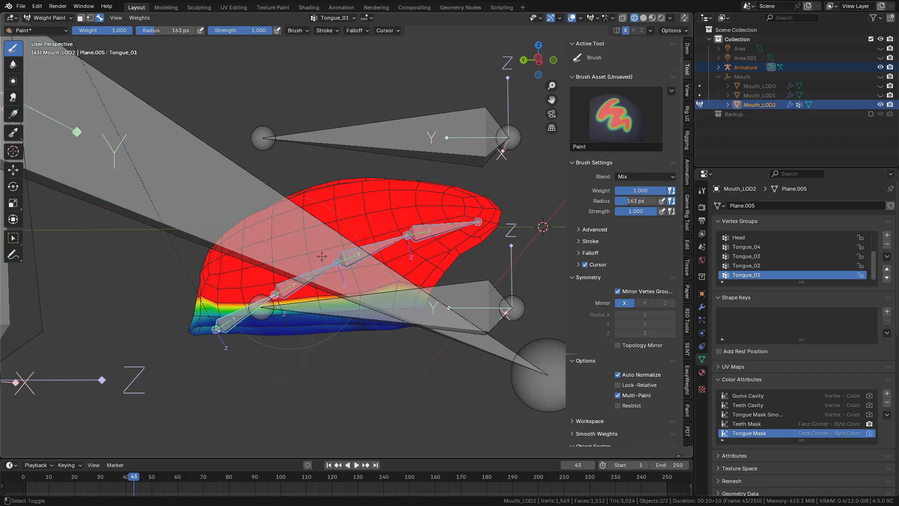
Step: Restore solid viewport shading and turn on the wire overlay for the weight-painted mesh
click(645, 18)
shift+middle_drag(436, 163, 431, 165)
key(q)
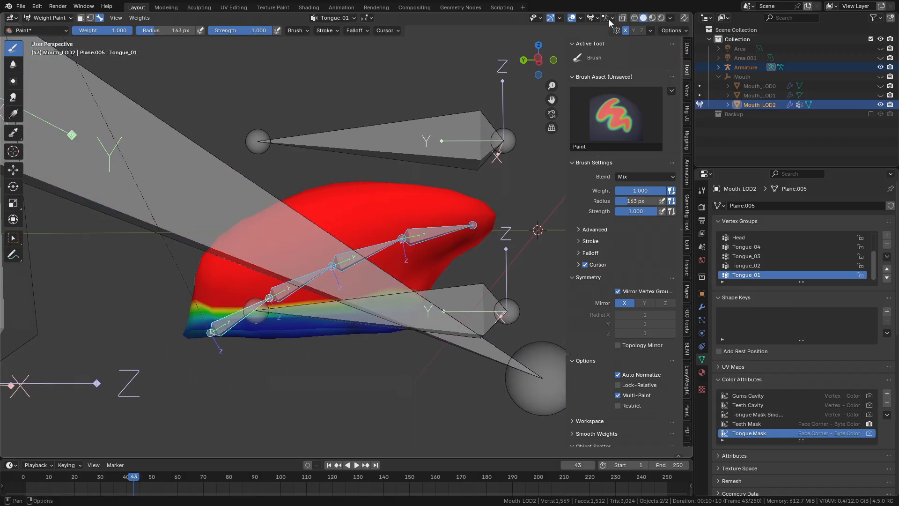
click(595, 19)
click(539, 79)
Step: Rotate the four selected tongue bones by -6.26° in the side view to bend the tongue upward
mouse_move(361, 276)
shift+middle_down()
mouse_move(420, 268)
mouse_move(434, 257)
shift+middle_up()
key(q)
click(380, 277)
key(r)
click(453, 230)
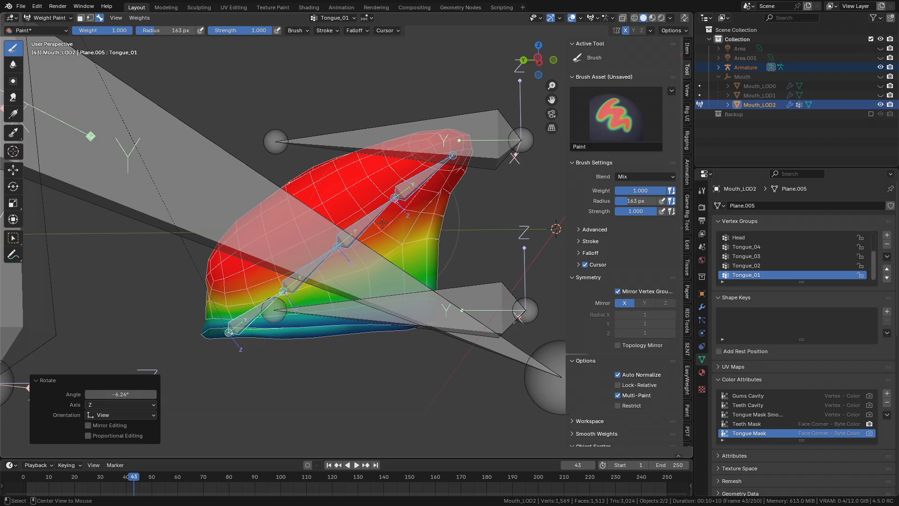
Step: Rotate the Tongue_03 bone and the Tongue_04 bone further upward to curl the tongue's tip
alt+click(370, 222)
key(r)
click(426, 180)
alt+click(393, 150)
key(r)
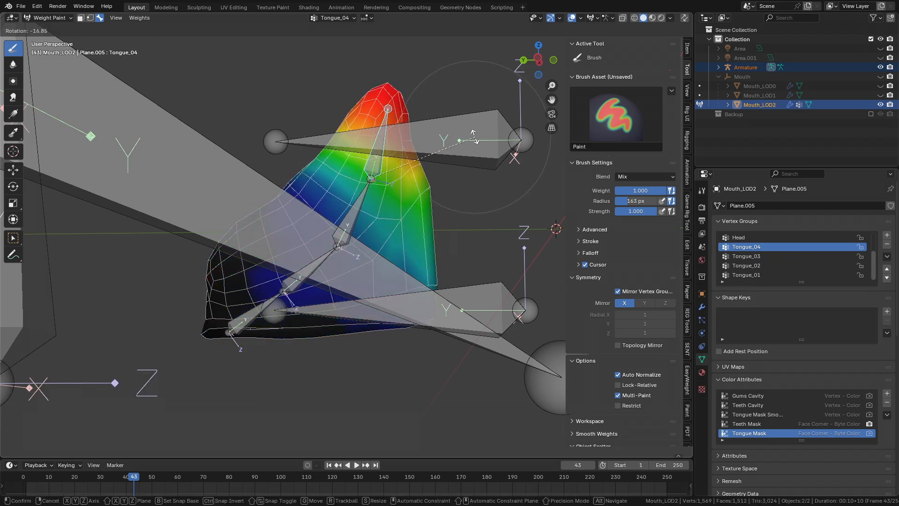
click(410, 164)
middle_drag(411, 164, 414, 157)
Step: Select the Teeth_B bone and set the brush radius to 148 px for work on the raised tongue's underside
alt+click(421, 290)
alt+click(438, 317)
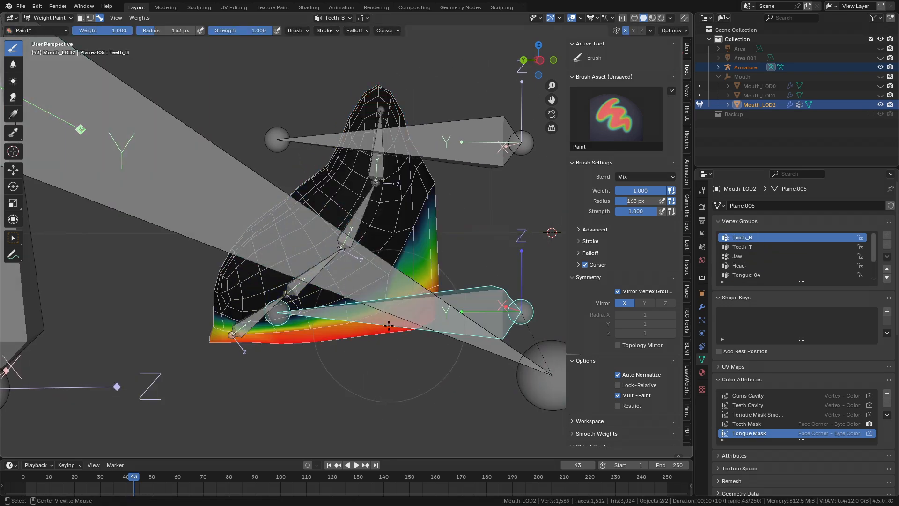
middle_drag(438, 318, 459, 315)
key(f)
click(363, 304)
mouse_move(363, 305)
middle_down()
mouse_move(334, 267)
mouse_move(256, 258)
mouse_move(273, 265)
middle_up()
key(shift)
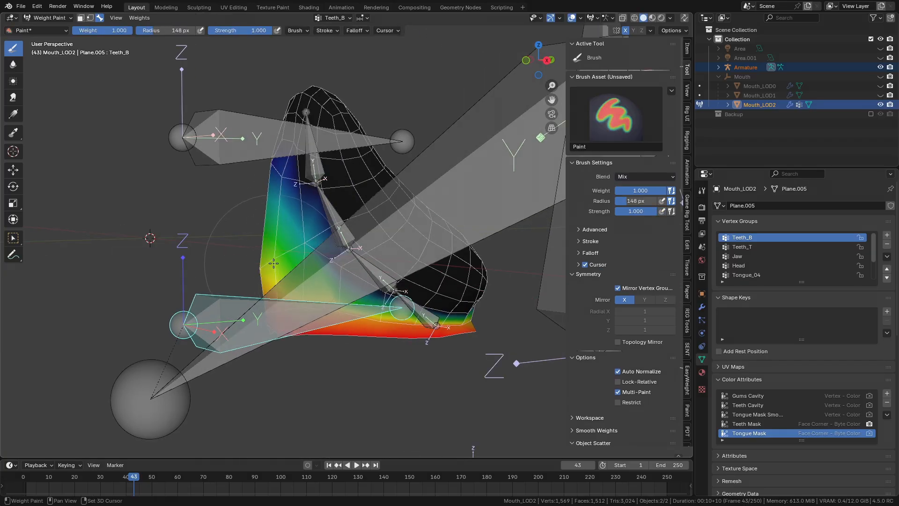
shift+middle_drag(278, 212, 287, 320)
Step: Add the tongue bones from Tongue_04 to Tongue_01 to the selection and blur their weights on the raised tongue
alt+click(311, 198)
alt+shift+click(336, 250)
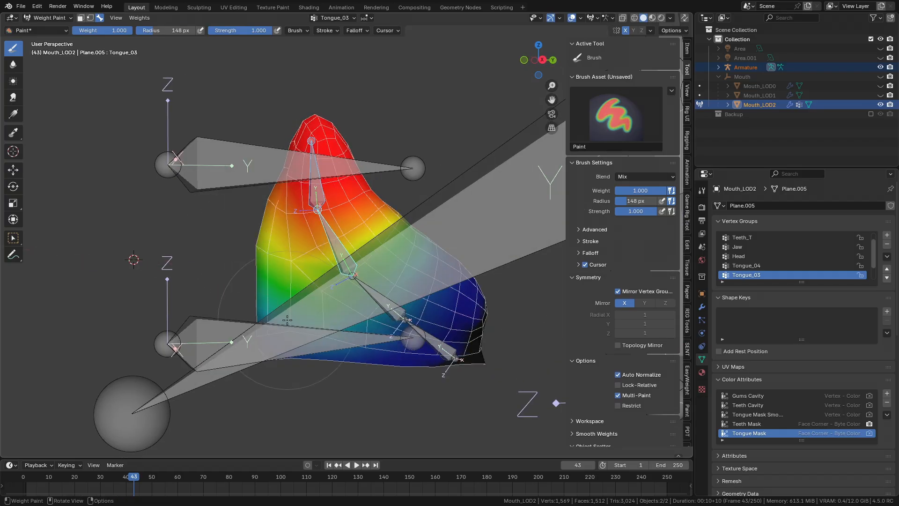
shift+drag(280, 250, 284, 266)
alt+shift+click(403, 321)
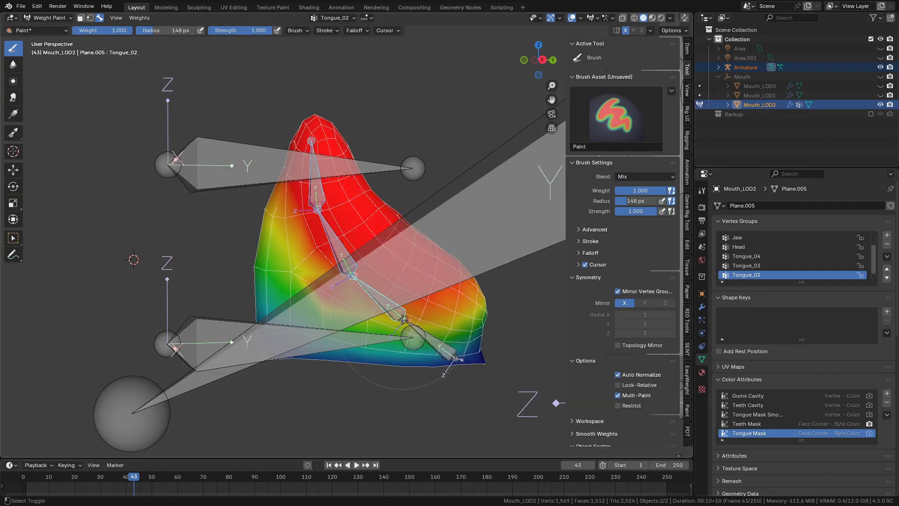
shift+drag(439, 345, 385, 279)
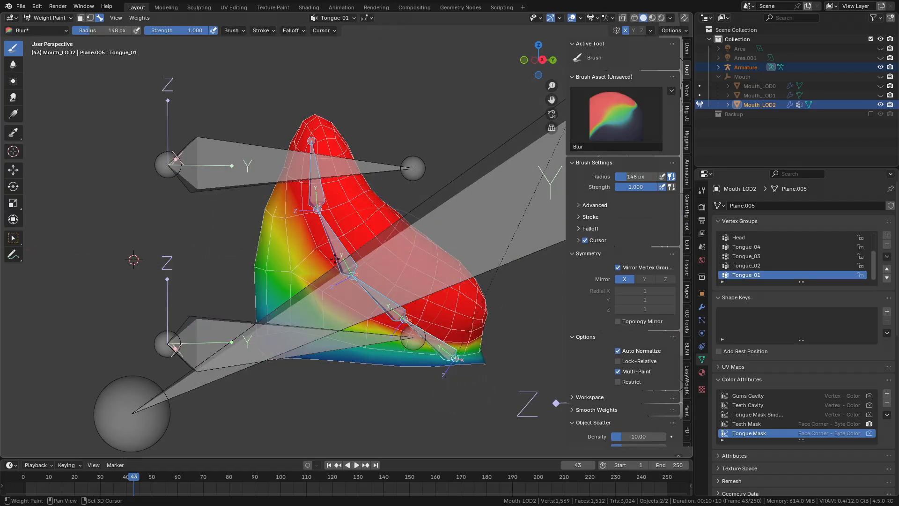
Step: Select the Tongue_02, Tongue_03 and Tongue_04 bones and rotate them together to test the tongue's bend
middle_drag(271, 215, 334, 247)
alt+click(298, 265)
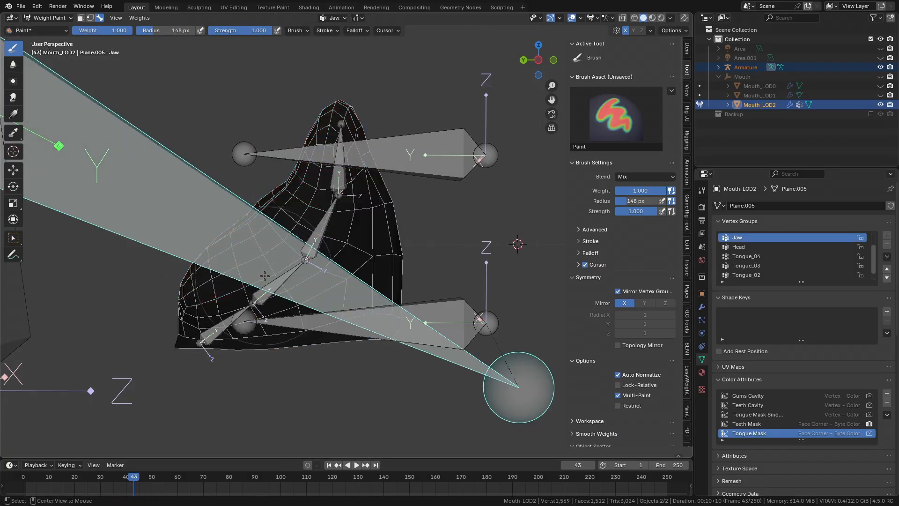
alt+click(298, 265)
ctrl+click(339, 200)
ctrl+click(338, 200)
key(r)
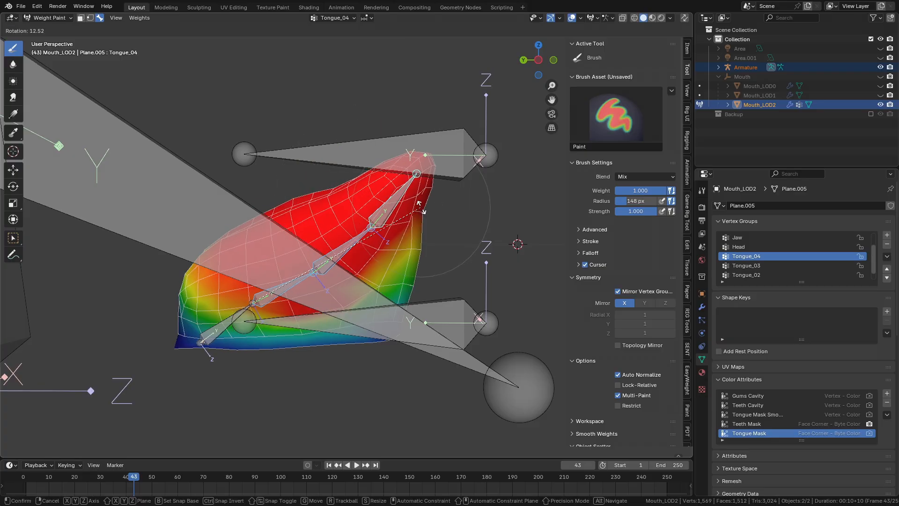
click(400, 199)
Step: Set the brush radius to 256 px and blur the Tongue_01 and Tongue_02 weights around the tongue's base
mouse_move(398, 201)
middle_down()
mouse_move(381, 204)
mouse_move(385, 212)
middle_up()
alt+click(208, 342)
mouse_move(209, 342)
middle_down()
mouse_move(277, 309)
mouse_move(260, 326)
middle_up()
key(bracketleft)
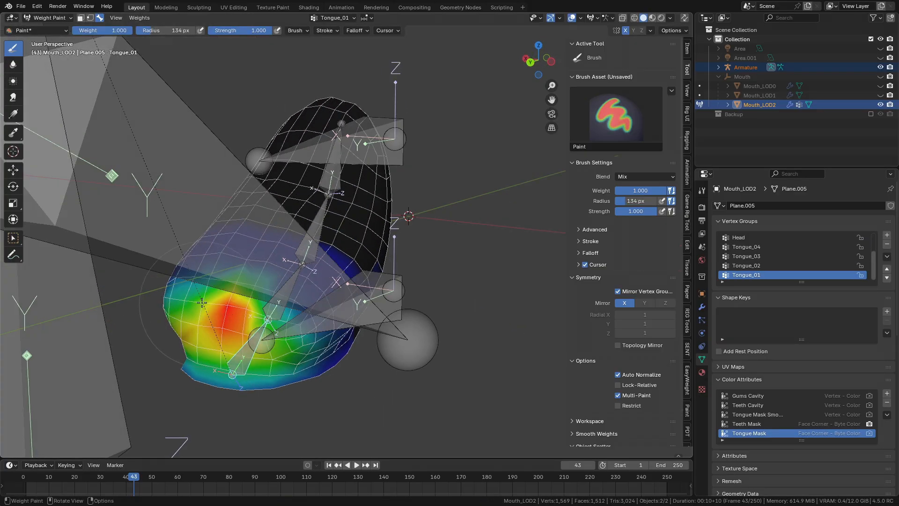
middle_drag(201, 308, 172, 321)
key(f)
click(229, 317)
shift+drag(211, 305, 194, 277)
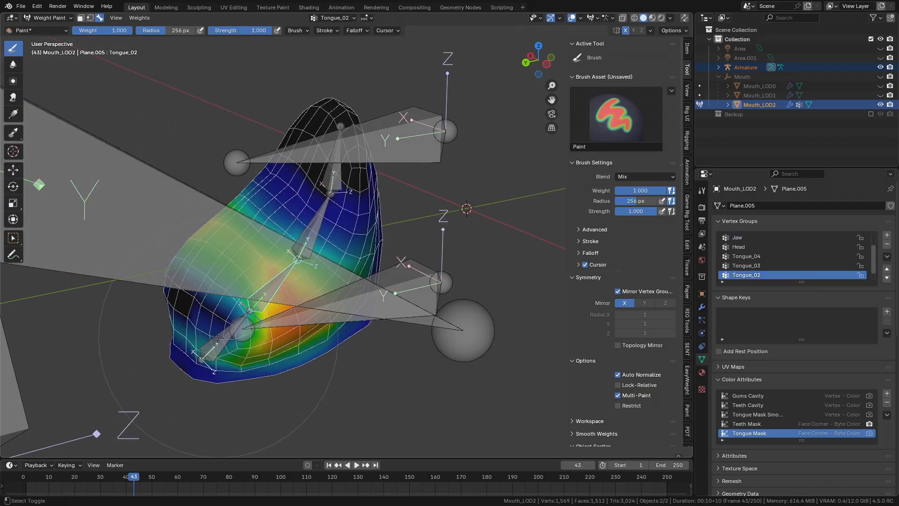
middle_drag(218, 338, 235, 341)
shift+drag(229, 334, 217, 324)
Step: Select all four tongue bones and smooth their vertex weights with factor 0.500 and 1 iteration
alt+shift+click(232, 341)
middle_drag(235, 328, 199, 310)
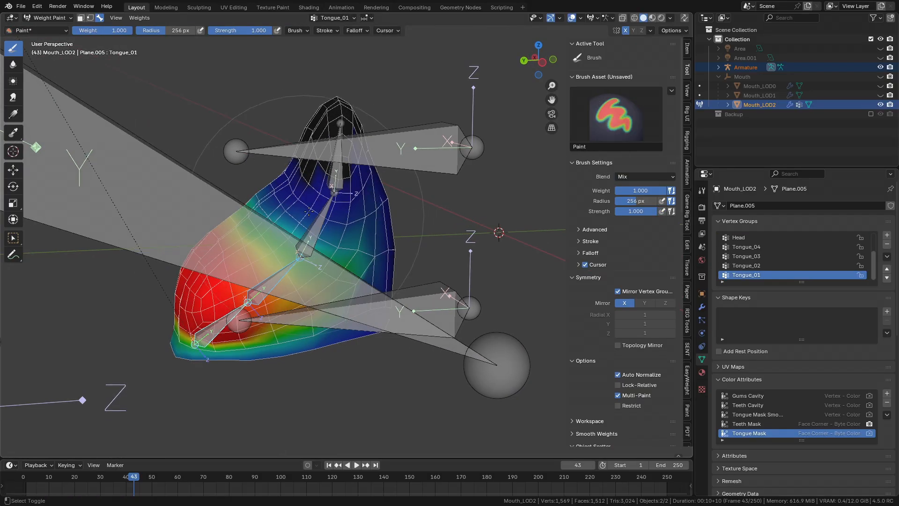
alt+shift+click(316, 225)
alt+shift+click(335, 181)
key(q)
click(335, 187)
shift+middle_drag(334, 189, 334, 218)
key(r)
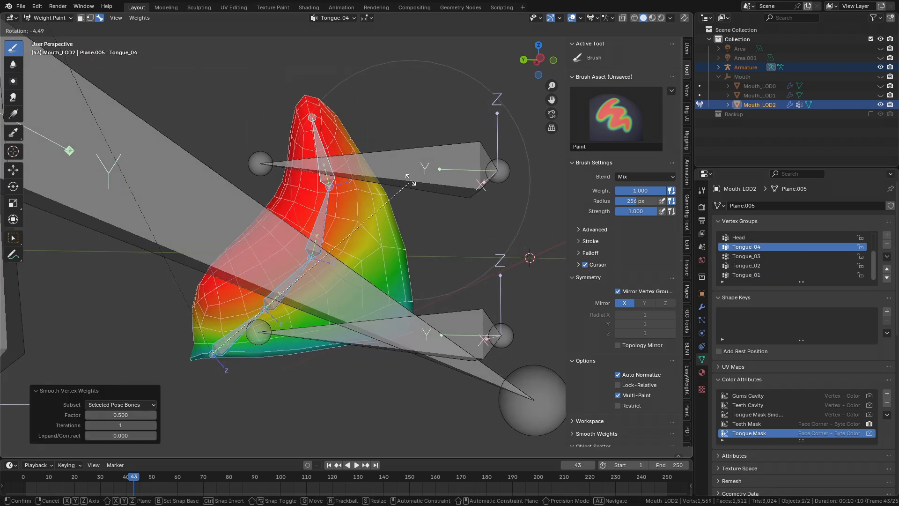
right_click(380, 193)
Step: Select the Tongue_02, Tongue_03 and Tongue_04 bones and rotate them to curl the tongue further back
alt+click(302, 288)
alt+shift+click(339, 237)
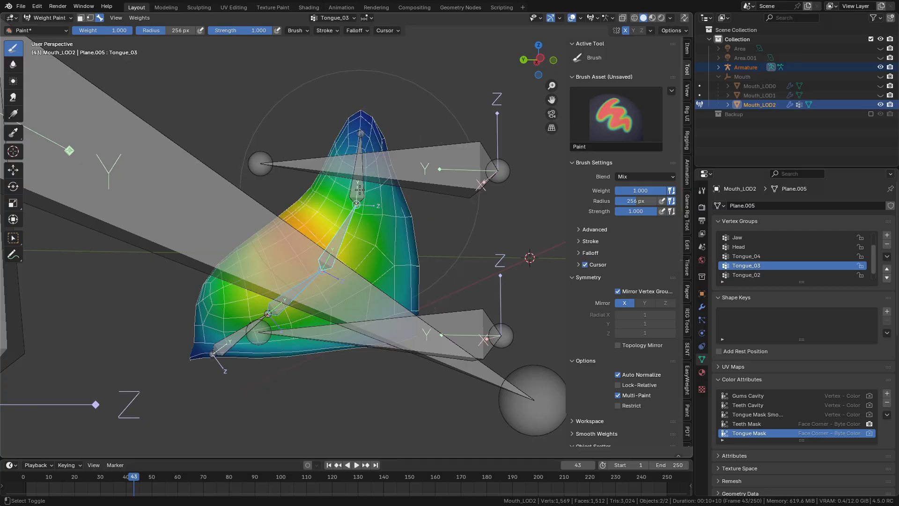
alt+shift+click(358, 180)
key(r)
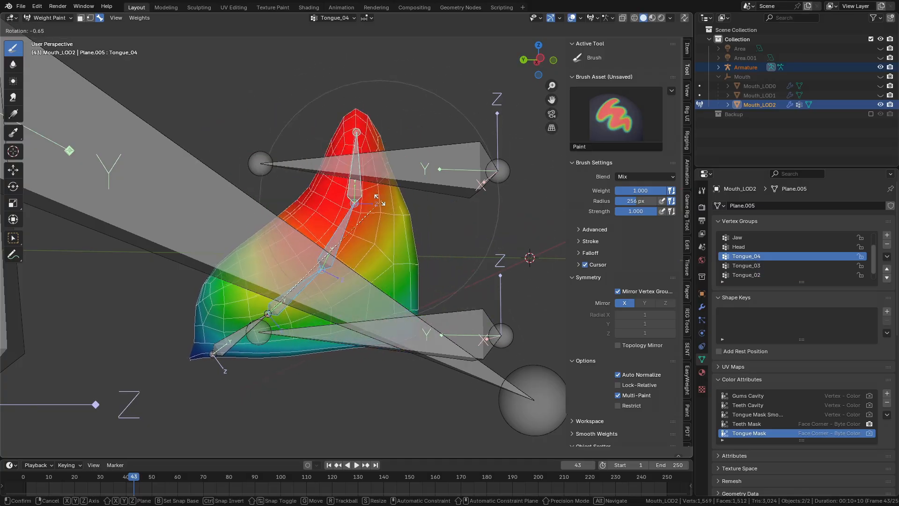
click(339, 205)
Step: Select the Tongue_01 bone, then paint and blur its weights around the tongue's base with a 131 px brush
middle_drag(338, 206, 350, 225)
alt+click(280, 294)
key(f)
mouse_move(280, 294)
alt+middle_down()
mouse_move(300, 296)
mouse_move(240, 255)
alt+middle_up()
click(276, 296)
click(239, 255)
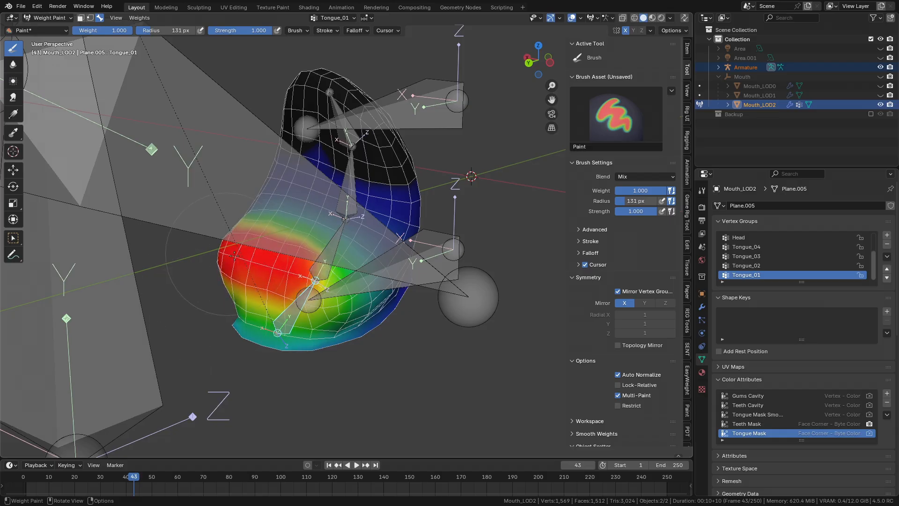
middle_drag(323, 290, 222, 268)
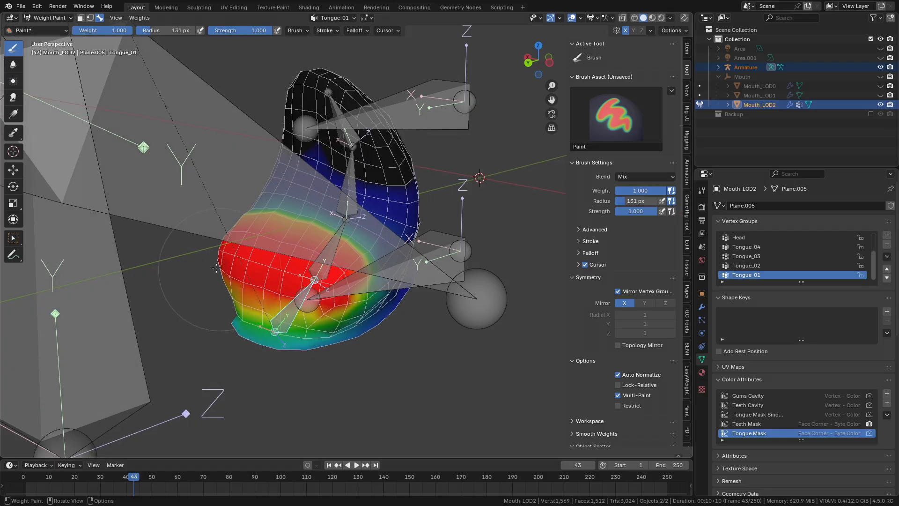
middle_drag(356, 283, 251, 274)
shift+drag(323, 241, 295, 234)
Step: Enlarge the brush radius to 268 px and blur the Tongue_01 weights across the rear of the tongue
shift+middle_drag(295, 224, 297, 253)
key(f)
click(285, 251)
mouse_move(291, 249)
shift+mouse_down()
mouse_move(305, 237)
mouse_move(291, 252)
shift+mouse_up()
middle_drag(291, 253, 335, 258)
key(f)
click(286, 270)
shift+drag(286, 276, 309, 285)
Step: Select the Tongue_04 bone and set the brush radius to 313 px
alt+click(331, 284)
alt+click(332, 283)
alt+middle_drag(331, 282, 342, 261)
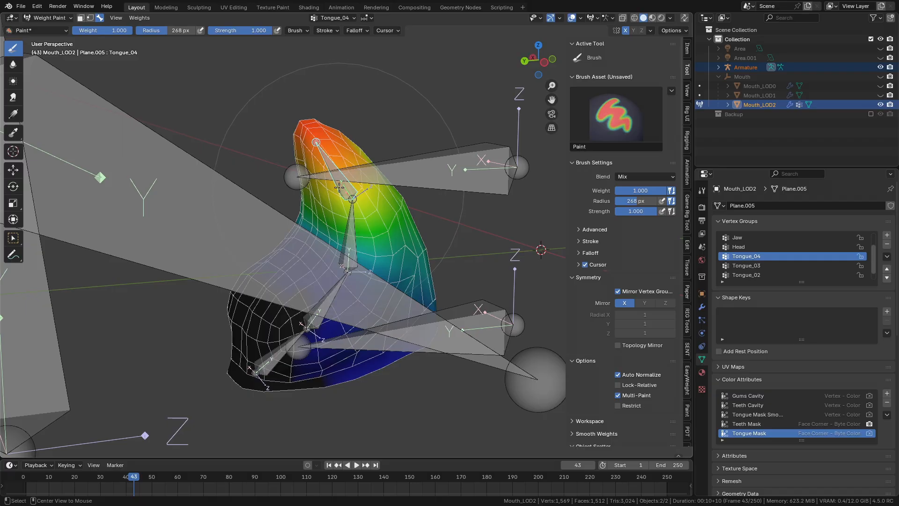
middle_drag(339, 188, 394, 206)
mouse_move(337, 178)
middle_down()
mouse_move(414, 134)
mouse_move(330, 141)
middle_up()
key(f)
click(388, 140)
Step: Select the Tongue_02, Tongue_03 and Tongue_04 bones and rotate them 25.5° to raise the tongue
mouse_move(433, 304)
middle_down()
mouse_move(377, 300)
mouse_move(354, 253)
mouse_move(358, 285)
mouse_move(345, 292)
mouse_move(349, 271)
middle_up()
ctrl+click(356, 260)
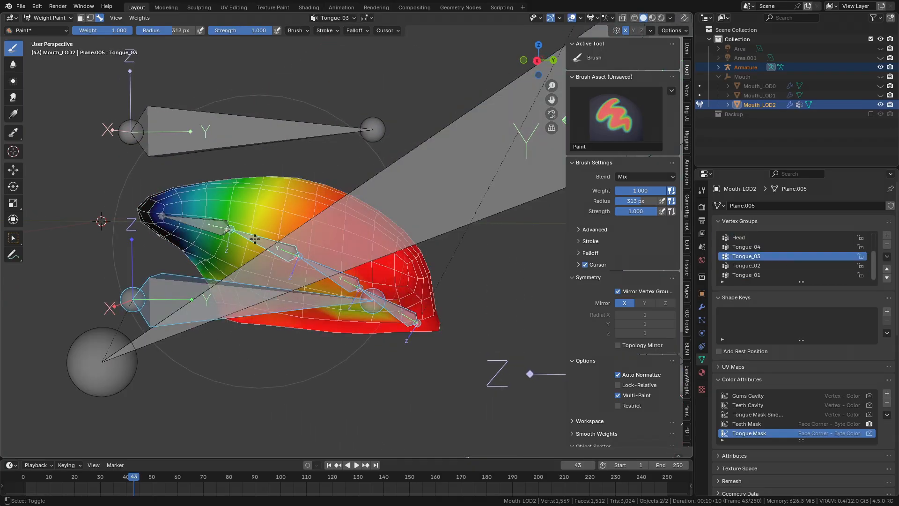
middle_drag(387, 264, 397, 261)
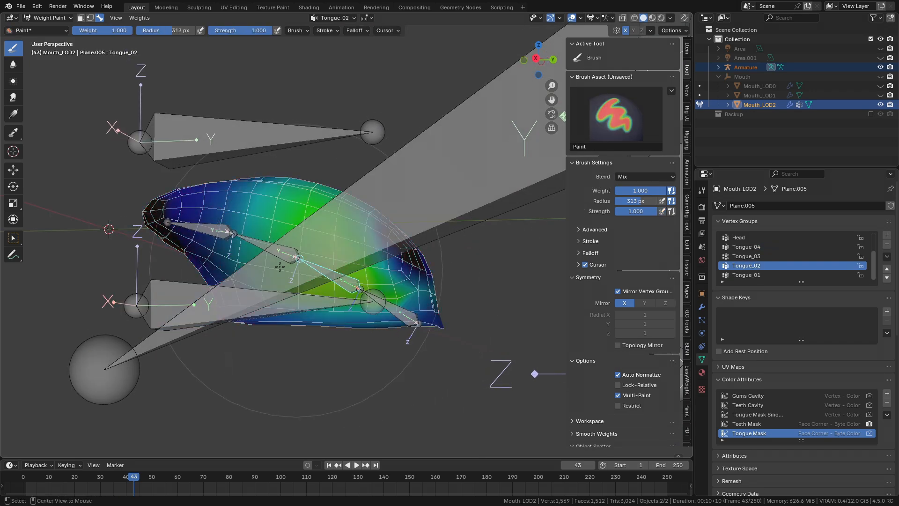
alt+shift+click(190, 222)
middle_drag(195, 219, 208, 226)
key(r)
click(247, 171)
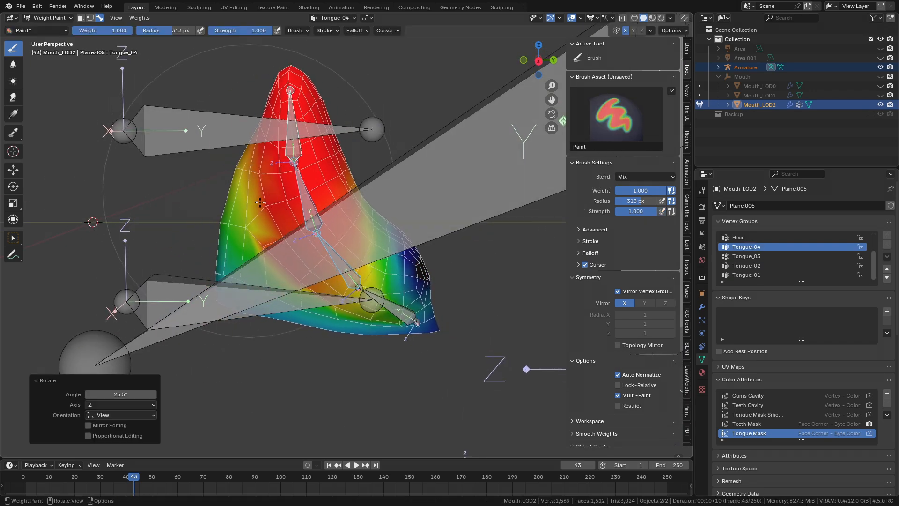
Step: Select the Tongue_01 bone and rework its weights around the tongue's base and underside with a 173 px brush
middle_drag(375, 288, 381, 291)
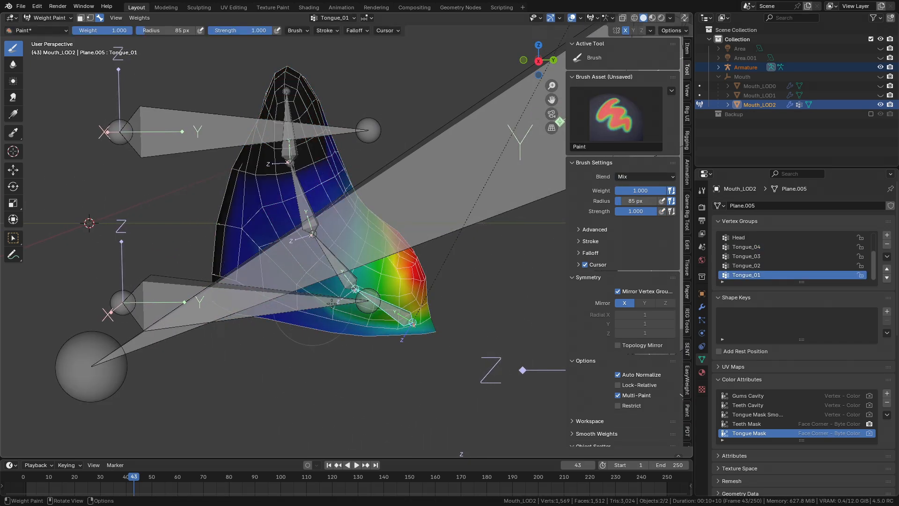
middle_drag(401, 250, 371, 291)
key(Tab)
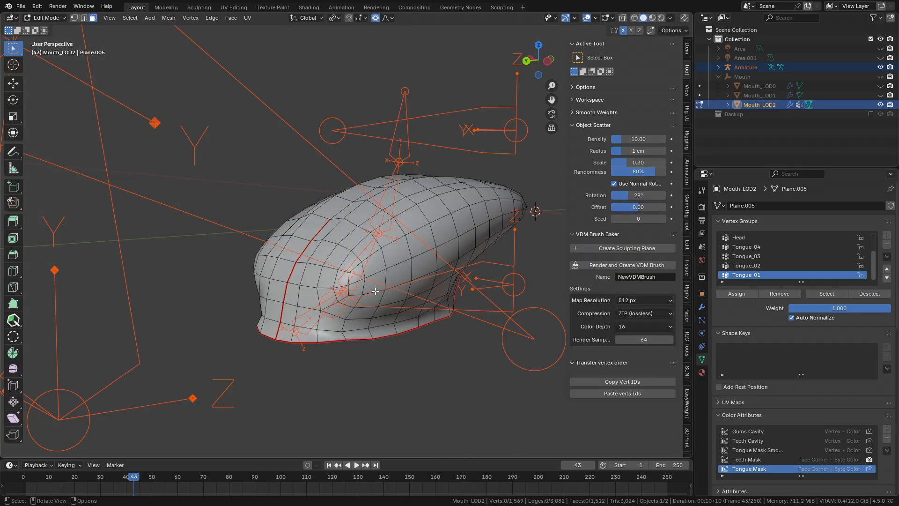
click(215, 203)
middle_drag(293, 283, 272, 294)
click(300, 268)
shift+drag(300, 269, 307, 283)
mouse_move(307, 283)
middle_down()
mouse_move(342, 310)
mouse_move(387, 286)
middle_up()
shift+drag(386, 286, 384, 291)
middle_drag(386, 291, 396, 317)
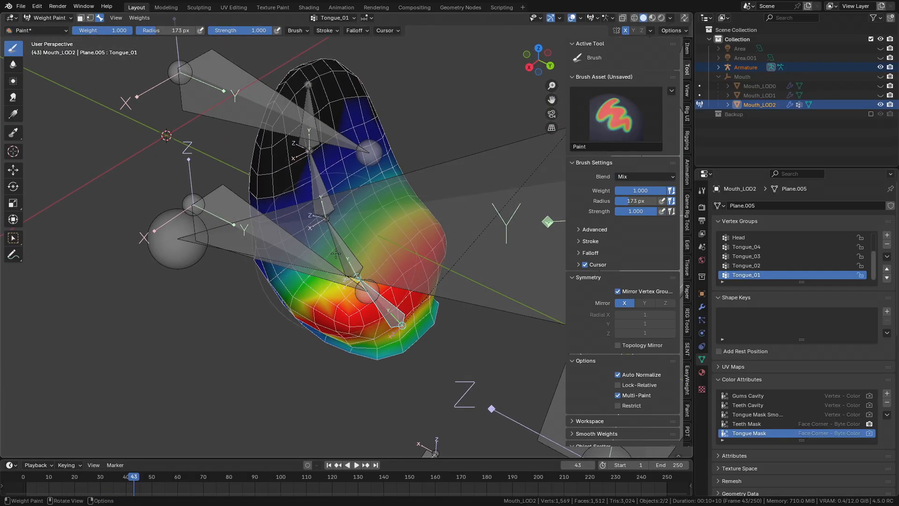
Step: Select the Tongue_02 bone and blur its weights on both sides of the raised tongue
alt+click(348, 254)
alt+click(348, 254)
middle_drag(347, 254, 339, 267)
shift+drag(359, 280, 341, 277)
middle_drag(326, 274, 276, 270)
shift+drag(396, 265, 416, 278)
mouse_move(419, 280)
shift+middle_down()
mouse_move(449, 310)
mouse_move(412, 327)
mouse_move(374, 324)
shift+middle_up()
shift+middle_drag(374, 324, 396, 363)
Step: Blur the Tongue_03 bone's weights on the raised tongue and select the Tongue_02 bone
alt+click(409, 284)
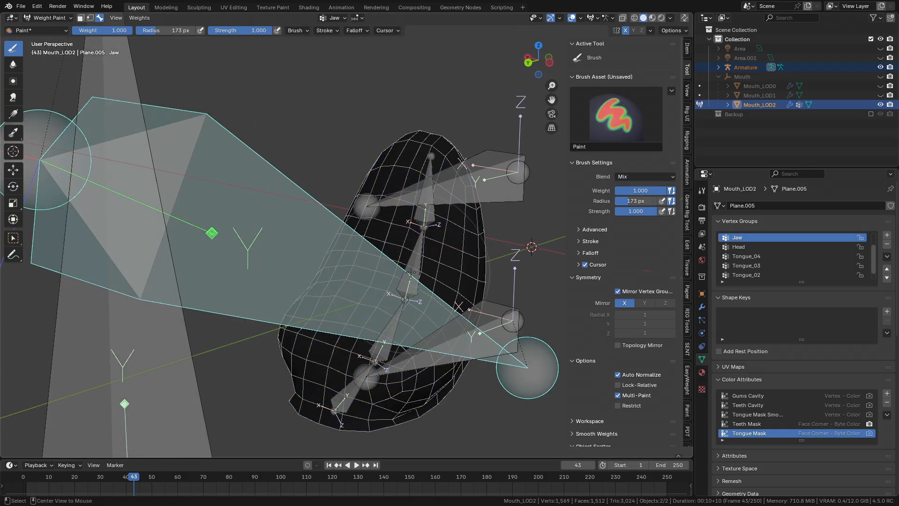
alt+click(409, 284)
mouse_move(399, 340)
shift+mouse_down()
mouse_move(375, 356)
mouse_move(335, 363)
shift+mouse_up()
middle_drag(315, 358, 433, 224)
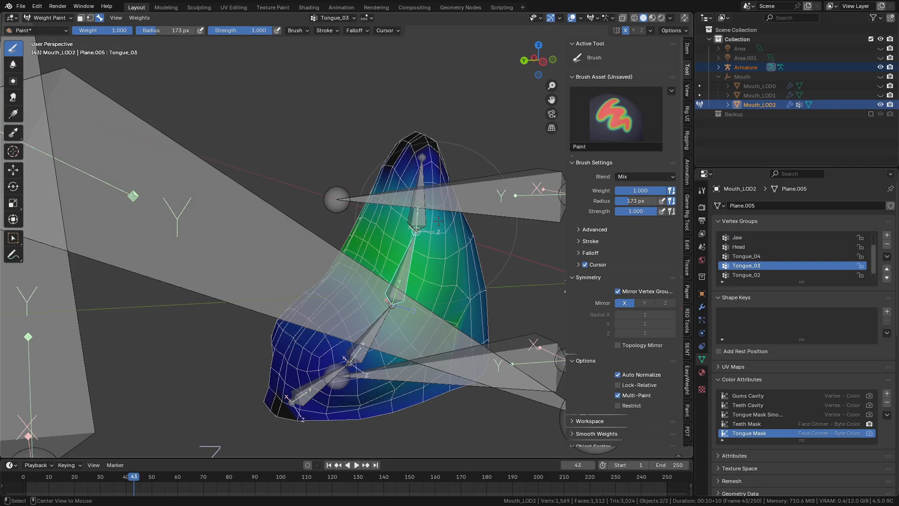
middle_drag(405, 284, 370, 206)
alt+click(360, 383)
middle_drag(360, 383, 437, 280)
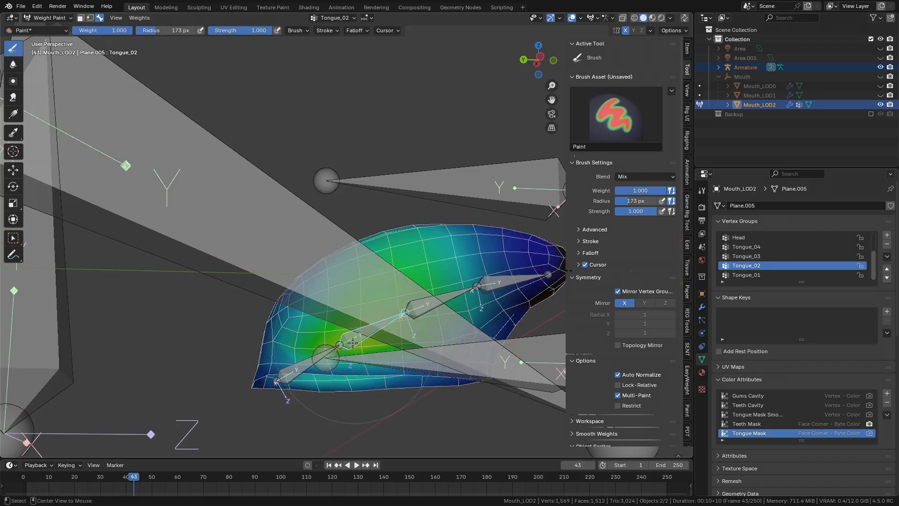
middle_drag(501, 280, 503, 296)
key(r)
click(482, 229)
middle_drag(481, 229, 487, 272)
key(r)
key(z)
right_click(465, 313)
key(ctrl+z)
Step: Rotate the tongue bones about the Z axis to bend the tongue sideways
middle_drag(482, 337, 488, 363)
key(r)
right_click(494, 330)
key(r)
key(z)
click(474, 300)
Step: Blur the weights along the inner side of the tongue's sideways bend
middle_drag(474, 299, 384, 283)
shift+drag(360, 312, 323, 344)
mouse_move(276, 341)
middle_down()
mouse_move(276, 306)
mouse_move(273, 334)
middle_up()
Step: Select the Tongue_03 bone and blur its weights on both sides of the sideways-bent tongue
alt+click(255, 282)
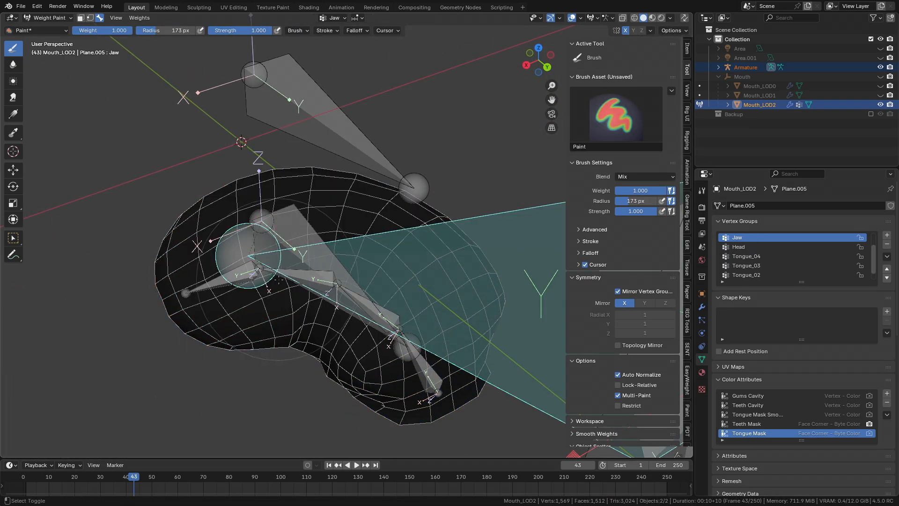
alt+click(254, 282)
middle_drag(254, 283, 248, 275)
alt+click(288, 285)
mouse_move(263, 313)
shift+mouse_down()
mouse_move(276, 327)
mouse_move(262, 344)
shift+mouse_up()
mouse_move(225, 361)
middle_down()
mouse_move(244, 335)
mouse_move(356, 346)
mouse_move(398, 262)
middle_up()
shift+drag(398, 262, 401, 216)
middle_drag(401, 216, 422, 370)
Step: Set the brush radius to 388 px and rotate the tongue bones to bend the tongue toward the opposite side
key(f)
click(518, 361)
middle_drag(501, 324, 428, 377)
key(r)
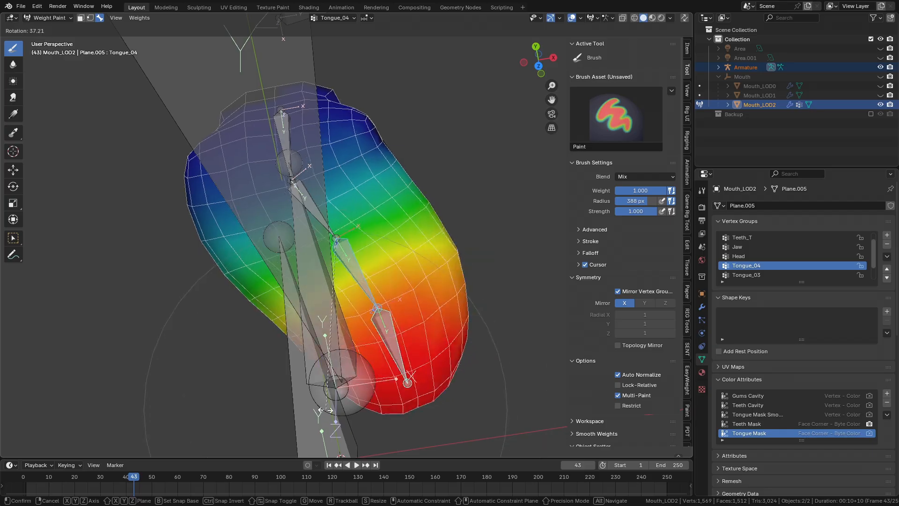
click(256, 383)
Step: Select the Tongue_02 bone, rotate it and blur the weights around its bend
alt+click(326, 210)
alt+click(328, 210)
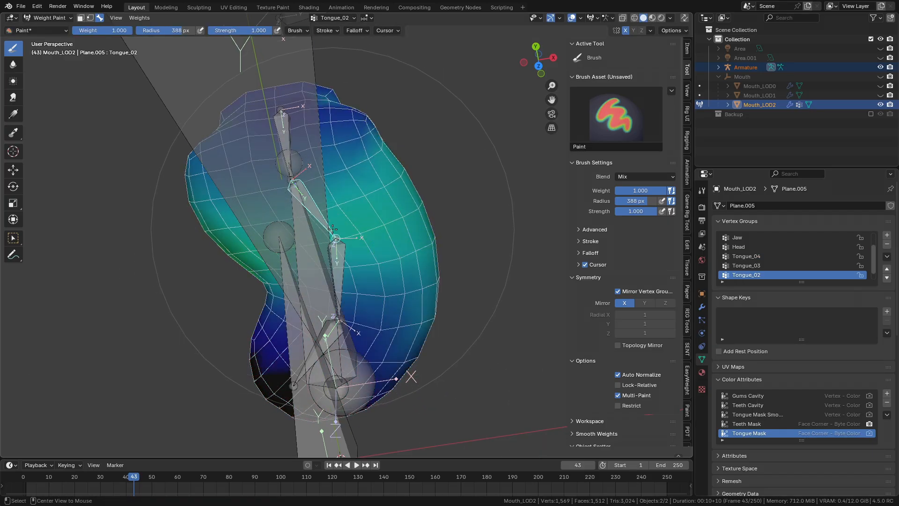
key(r)
click(307, 302)
mouse_move(306, 299)
middle_down()
mouse_move(302, 225)
mouse_move(299, 276)
middle_up()
mouse_move(299, 277)
shift+mouse_down()
mouse_move(298, 290)
mouse_move(300, 281)
shift+mouse_up()
mouse_move(300, 281)
middle_down()
mouse_move(295, 258)
mouse_move(261, 259)
middle_up()
scroll(281, 281, up, 2)
middle_drag(331, 351, 286, 212)
Step: Select all bones and clear their rotation to return the tongue to its rest pose
alt+click(430, 219)
middle_drag(430, 217, 413, 255)
key(a)
key(alt+r)
middle_drag(461, 345, 400, 272)
Step: Select the Teeth_B bone and open Mouth_LOD2 in Edit Mode with its hidden mouth geometry revealed
alt+click(449, 368)
middle_drag(467, 370, 431, 334)
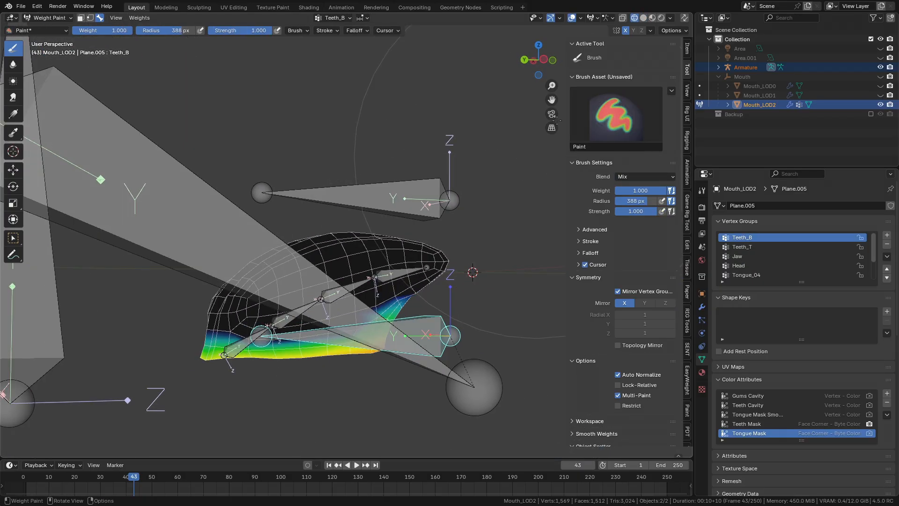
click(644, 18)
middle_drag(446, 261, 399, 260)
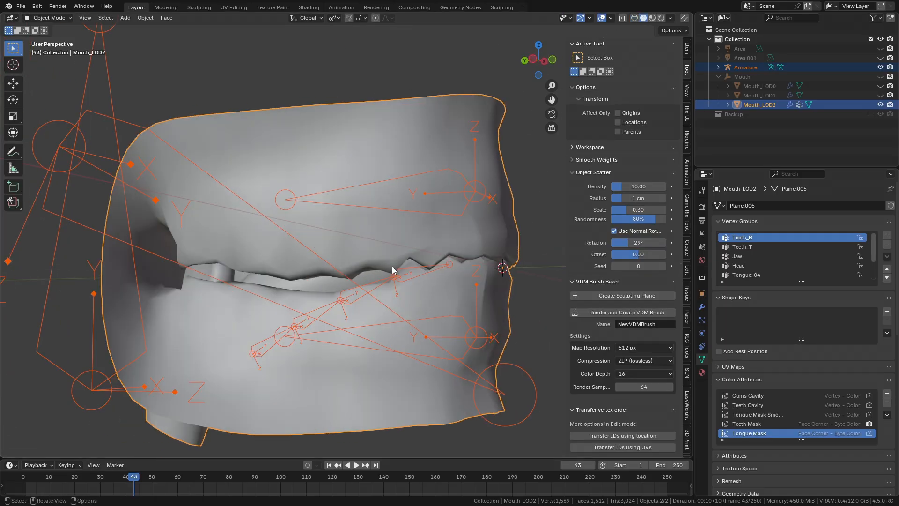
click(400, 257)
key(Tab)
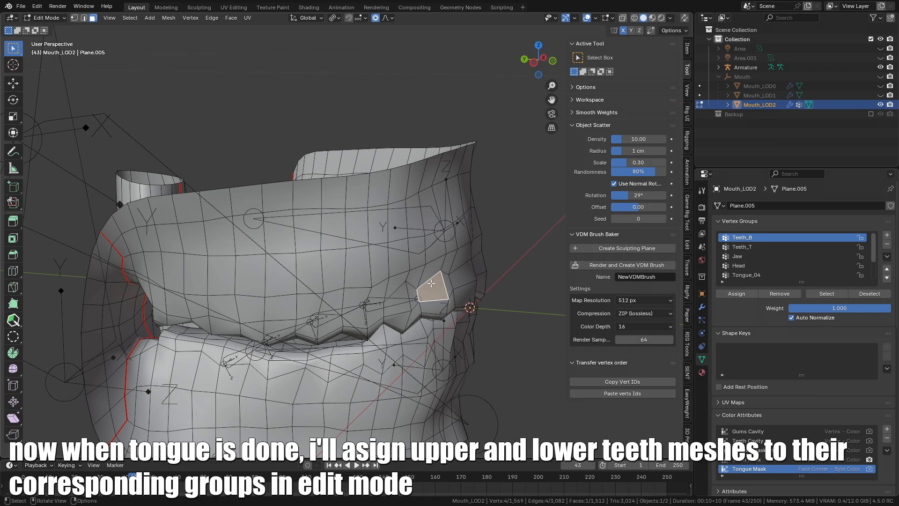
Step: Select the linked upper teeth and gum faces and assign them to the Teeth_T vertex group at weight 1.000
click(432, 287)
key(l)
middle_drag(457, 287, 281, 271)
key(l)
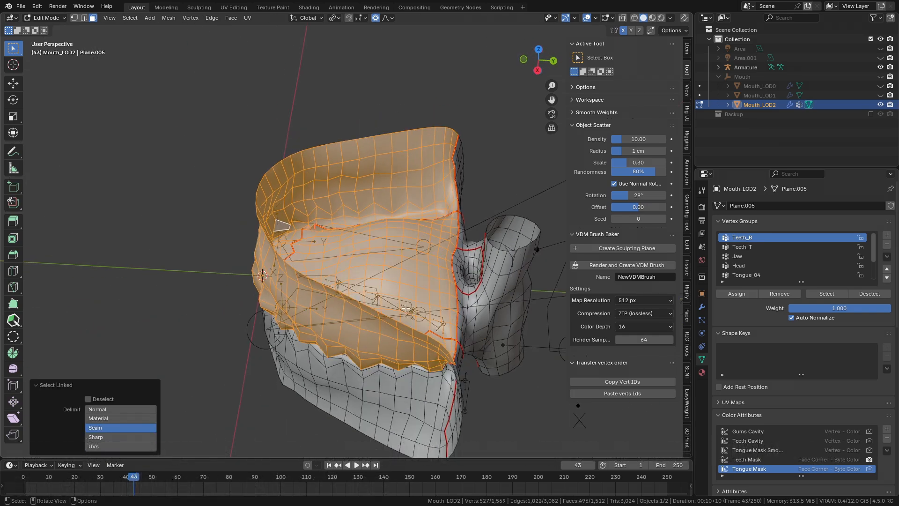
middle_drag(438, 213, 413, 235)
middle_drag(411, 278, 468, 269)
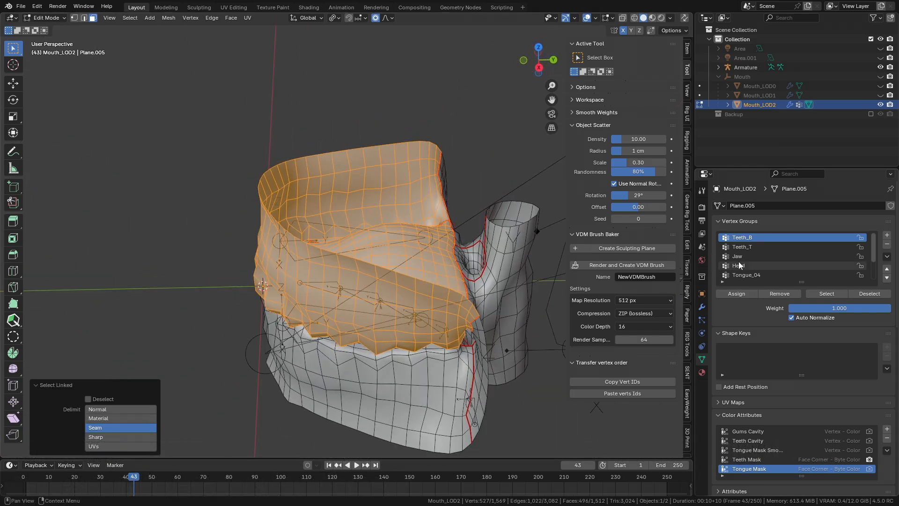
click(733, 294)
Step: Select the linked lower teeth and gum faces and assign them to the Teeth_B vertex group at weight 1.000
click(407, 365)
key(ctrl+l)
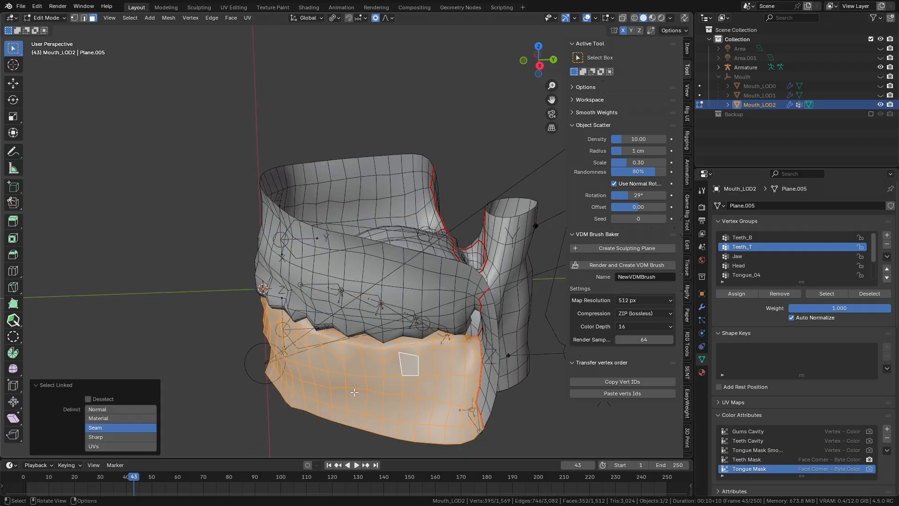
middle_drag(408, 364, 335, 282)
key(l)
middle_drag(387, 258, 389, 277)
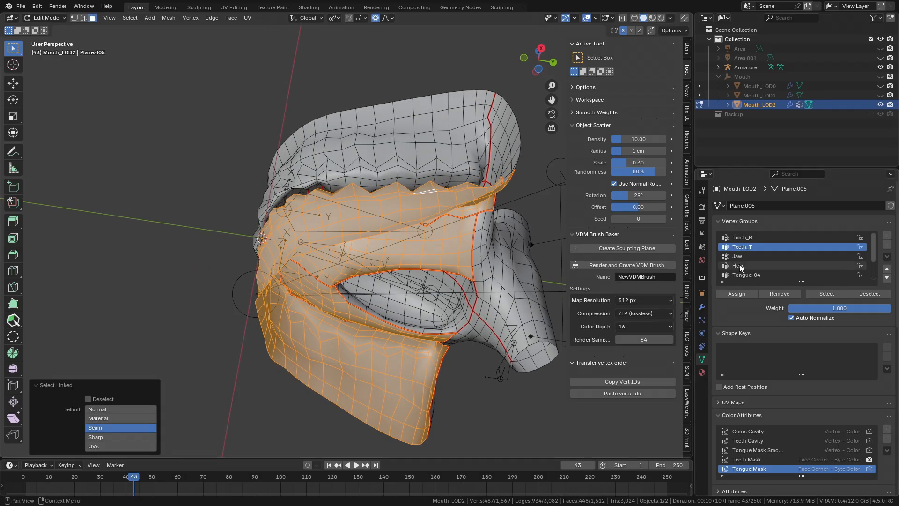
click(743, 237)
click(737, 293)
Step: Return to Weight Paint mode with the armature and select the Jaw bone to display its weights
middle_drag(515, 305, 452, 323)
key(Tab)
mouse_move(452, 281)
middle_down()
mouse_move(436, 337)
mouse_move(520, 273)
middle_up()
ctrl+shift+click(457, 188)
middle_drag(440, 196, 464, 217)
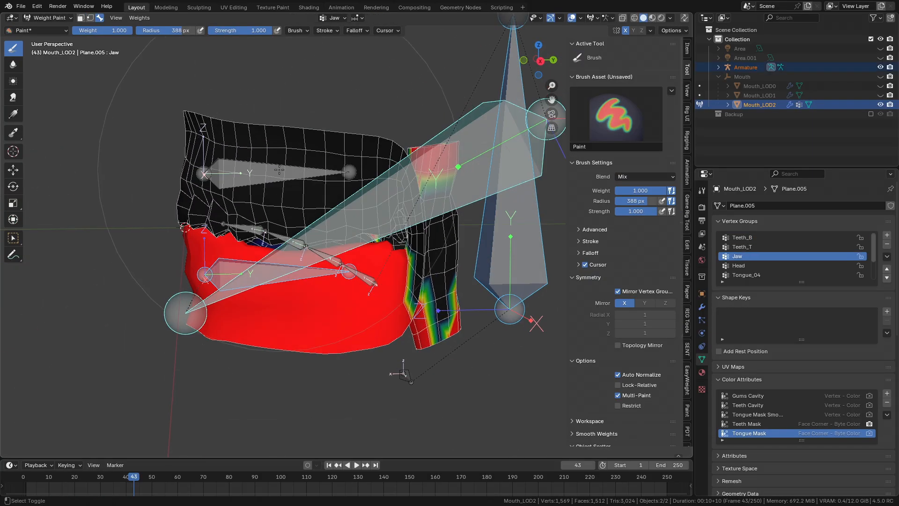
Step: Select the teeth, jaw and head bones together and smooth their combined vertex weights on Mouth_LOD2
ctrl+shift+click(300, 180)
mouse_move(305, 218)
middle_down()
mouse_move(306, 257)
mouse_move(330, 229)
mouse_move(319, 226)
middle_up()
click(304, 257)
key(q)
click(329, 229)
mouse_move(408, 281)
middle_down()
mouse_move(437, 271)
mouse_move(323, 268)
mouse_move(300, 337)
mouse_move(373, 280)
middle_up()
Step: Set the brush radius to 251 px and blur the combined bone weights around the throat and back of the mouth
key(f)
shift+drag(424, 244, 445, 256)
middle_drag(445, 253, 361, 248)
shift+drag(384, 250, 382, 270)
mouse_move(382, 270)
middle_down()
mouse_move(375, 288)
mouse_move(307, 262)
middle_up()
scroll(375, 289, up, 2)
shift+drag(307, 262, 302, 300)
mouse_move(302, 304)
middle_down()
mouse_move(319, 291)
mouse_move(302, 56)
middle_up()
Step: Review the brush's blend, type and Front Faces Only options and adjust the brush radius
click(305, 30)
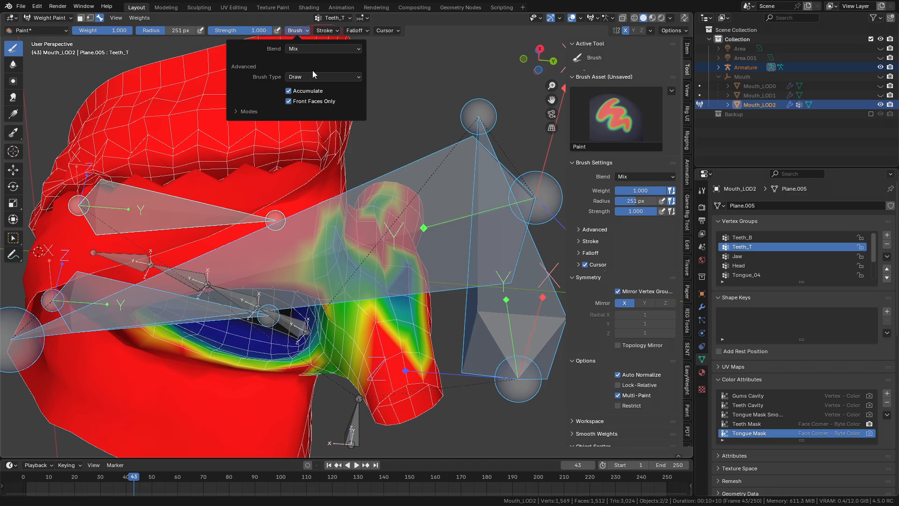
mouse_move(352, 156)
middle_down()
mouse_move(392, 257)
mouse_move(380, 227)
middle_up()
click(292, 32)
key(f)
click(326, 223)
mouse_move(326, 222)
middle_down()
mouse_move(345, 215)
mouse_move(334, 199)
mouse_move(338, 220)
middle_up()
scroll(335, 202, up, 2)
scroll(335, 203, down, 2)
Step: Select a bone near the back of the mouth, blur its weights there and resize the brush
alt+click(335, 203)
key(f)
click(354, 223)
shift+drag(356, 223, 363, 232)
middle_drag(370, 244, 351, 328)
key(f)
click(445, 328)
Step: Select the Jaw bone, smooth its vertex weights several times and blur the transition around the throat
mouse_move(371, 193)
middle_down()
mouse_move(252, 179)
mouse_move(234, 253)
mouse_move(412, 198)
middle_up()
alt+click(233, 253)
alt+click(393, 200)
key(q)
click(393, 201)
key(shift+r)
key(shift+r)
shift+drag(359, 291, 355, 383)
middle_drag(355, 383, 379, 298)
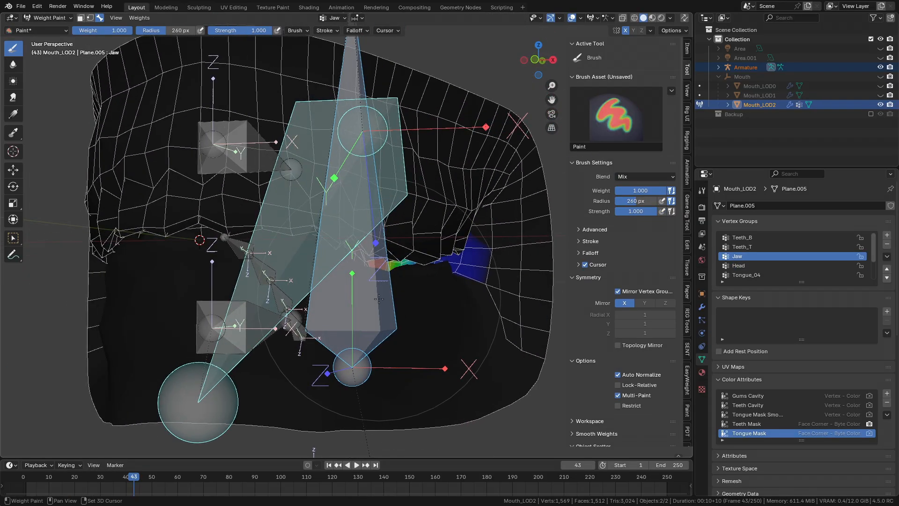
Step: Rotate the Jaw bone 30.5° about the global X axis to test the deformation and clear its rotation
middle_drag(308, 278, 266, 283)
key(r)
key(x)
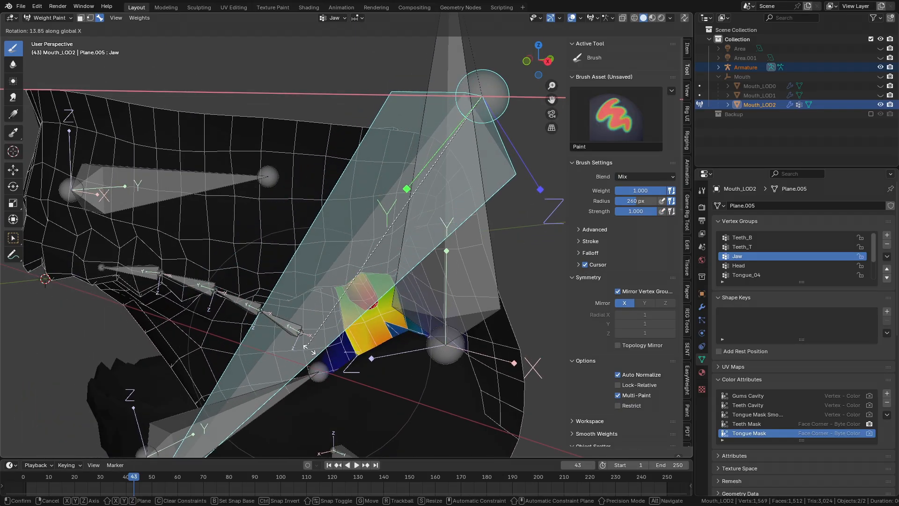
click(386, 433)
mouse_move(386, 433)
shift+middle_down()
mouse_move(355, 371)
mouse_move(388, 344)
mouse_move(336, 302)
shift+middle_up()
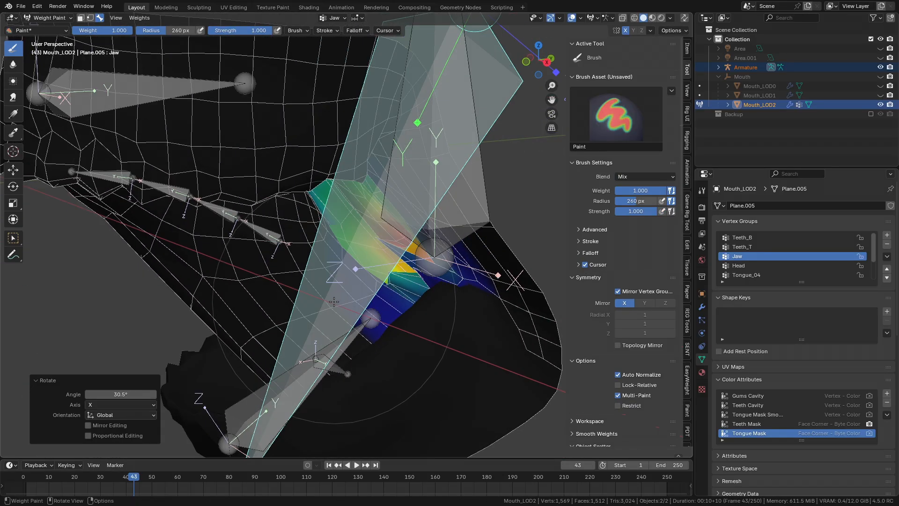
key(alt+r)
Step: Leave weight painting and put the armature alone into Pose Mode with the Jaw bone active
key(ctrl+Tab)
middle_drag(234, 277, 308, 263)
click(313, 265)
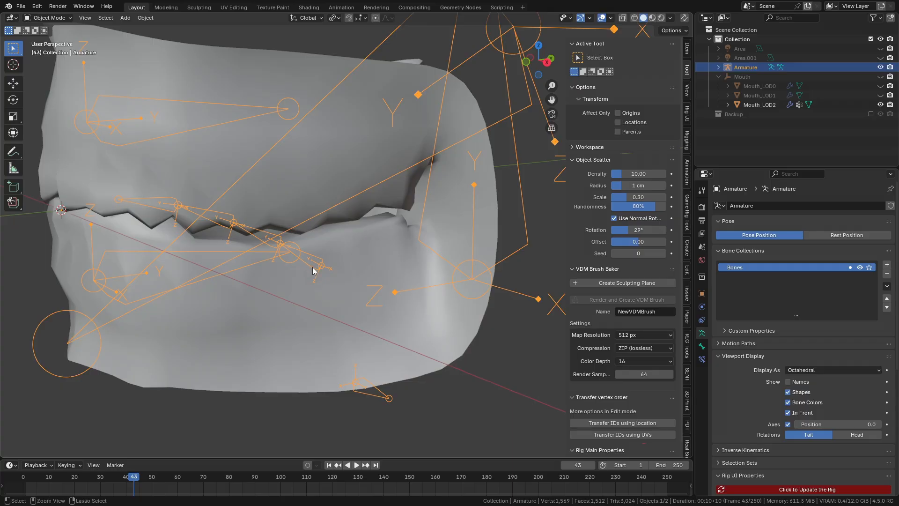
key(ctrl+Tab)
key(Tab)
key(q)
click(313, 200)
key(Tab)
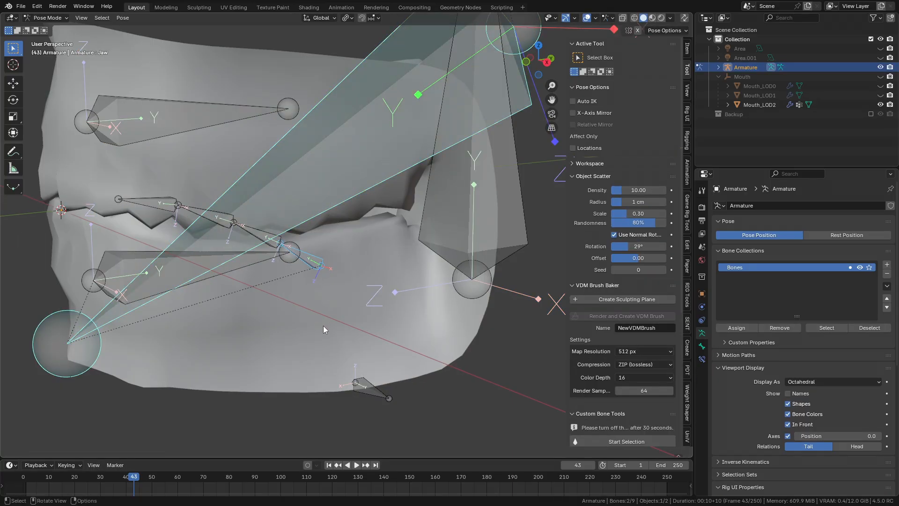
Step: Rotate the Jaw bone about the global X axis to pose the mouth wide open
scroll(309, 225, down, 2)
key(x)
click(391, 307)
shift+middle_drag(391, 307, 416, 319)
key(r)
key(x)
click(417, 307)
Step: Return to Weight Paint mode on Mouth_LOD2 with the armature and select the Teeth_B bone
click(344, 375)
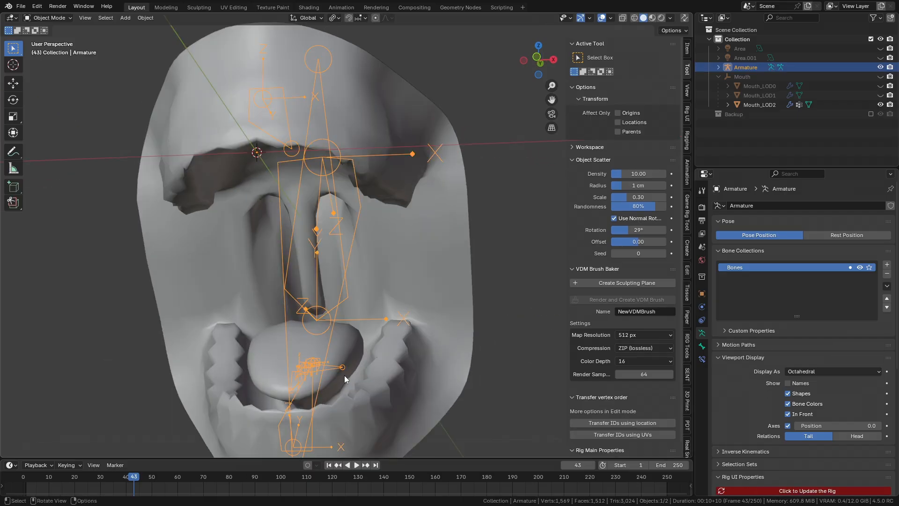
key(ctrl+Tab)
alt+click(307, 425)
Step: Blur the Teeth_B weights across both inner cheek walls with a brush radius of 88 px
middle_drag(456, 280, 442, 284)
shift+drag(442, 285, 442, 282)
shift+drag(442, 282, 439, 280)
middle_drag(421, 278, 454, 269)
key(f)
click(348, 270)
middle_drag(378, 278, 366, 272)
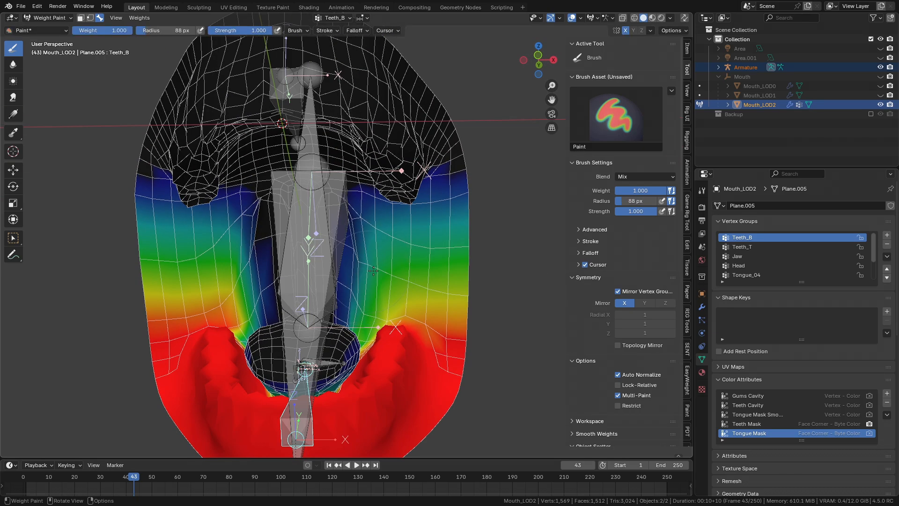
mouse_move(192, 287)
shift+mouse_down()
mouse_move(201, 292)
mouse_move(183, 305)
shift+mouse_up()
Step: Set the brush radius to 217 px, select the Head bone and blur its weights at the throat
key(f)
click(255, 293)
mouse_move(244, 299)
shift+middle_down()
mouse_move(245, 335)
mouse_move(272, 346)
mouse_move(305, 338)
shift+middle_up()
alt+click(289, 346)
alt+click(330, 281)
mouse_move(422, 253)
shift+mouse_down()
mouse_move(456, 235)
mouse_move(450, 248)
shift+mouse_up()
mouse_move(345, 303)
middle_down()
mouse_move(377, 301)
mouse_move(377, 340)
middle_up()
scroll(376, 340, up, 3)
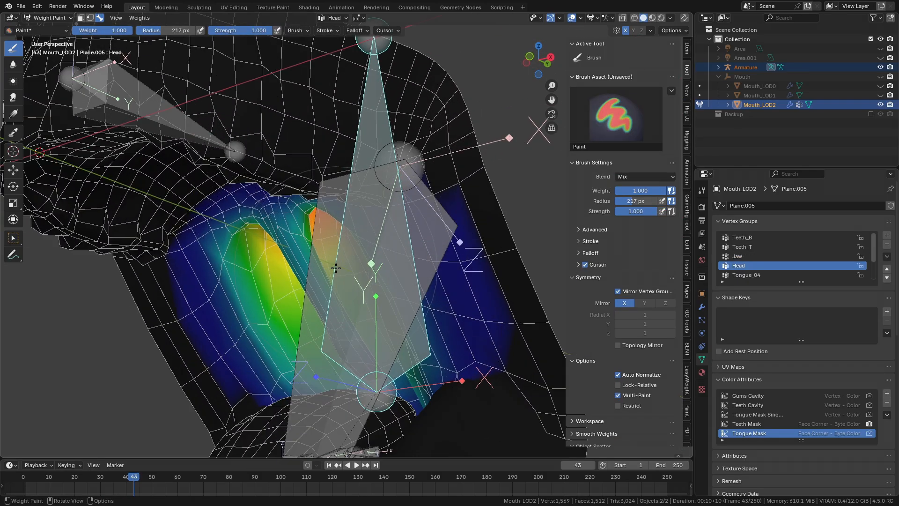
Step: Try smoothing the Head bone's weights around the throat with a factor of 0.500 and 1 iteration
key(f)
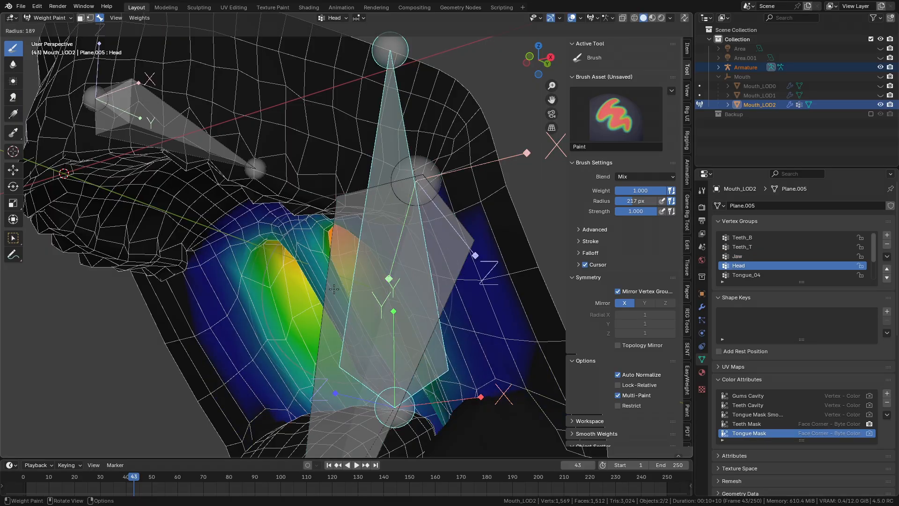
middle_drag(325, 306, 307, 243)
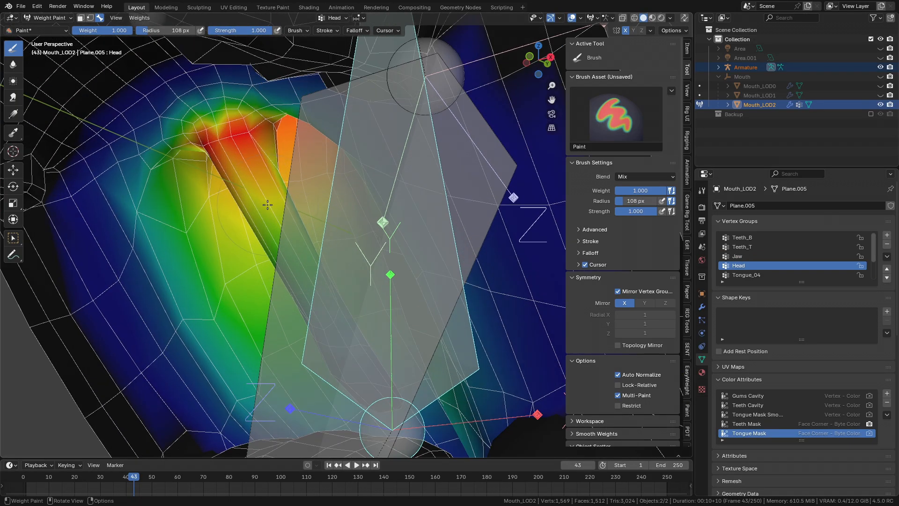
click(296, 280)
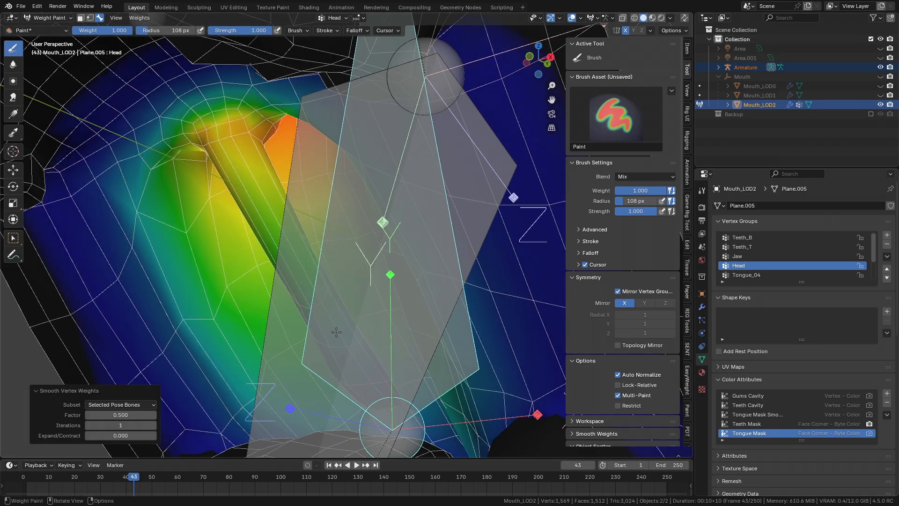
middle_drag(385, 378, 351, 298)
key(ctrl+z)
key(ctrl+z)
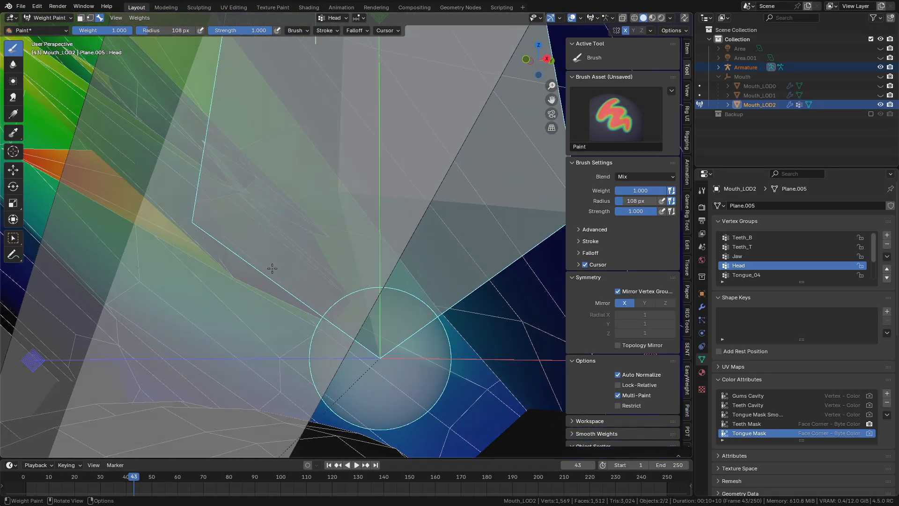
key(ctrl+shift+z)
key(ctrl+shift+z)
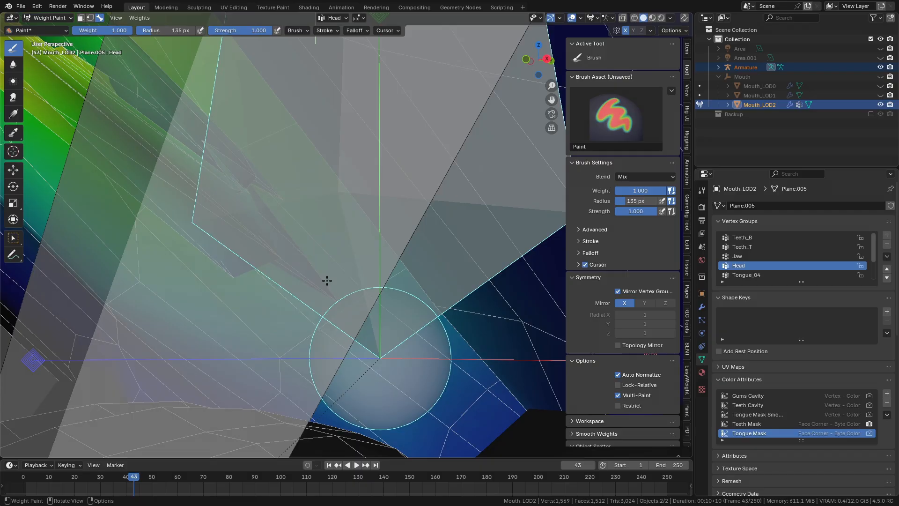
Step: Try blurring the Head weights around the throat folds with a 302 px brush, and undo the strokes
middle_drag(226, 185, 269, 162)
key(f)
click(323, 201)
shift+drag(323, 202, 330, 271)
middle_drag(330, 277, 318, 292)
key(ctrl+z)
key(ctrl+z)
shift+drag(314, 283, 320, 288)
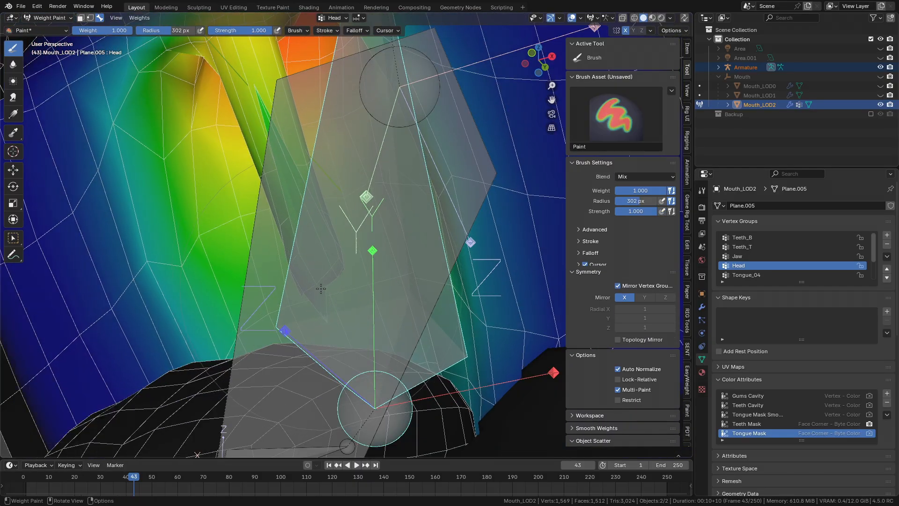
key(ctrl+z)
key(ctrl+z)
Step: Blur the Head weights over the spiky faces at the uvula in the throat
shift+drag(281, 157, 281, 187)
shift+middle_drag(281, 187, 287, 241)
shift+drag(286, 242, 283, 217)
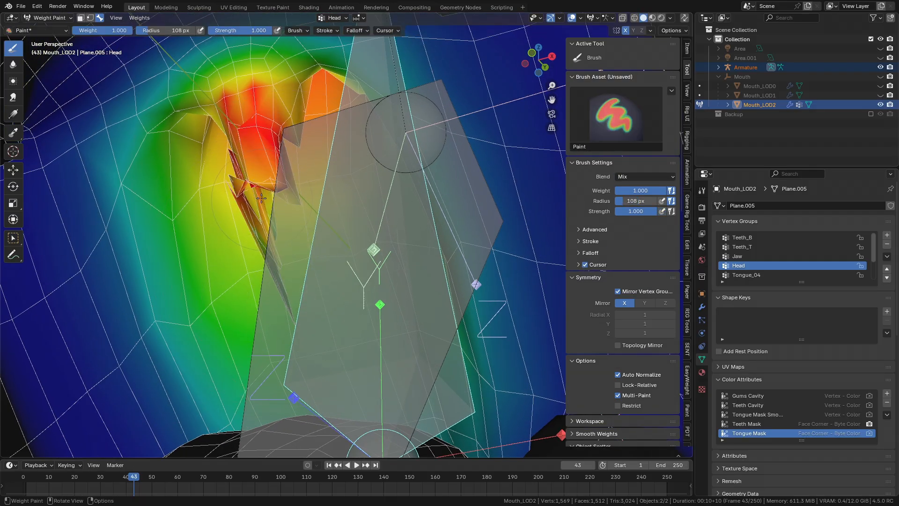
shift+drag(255, 188, 265, 225)
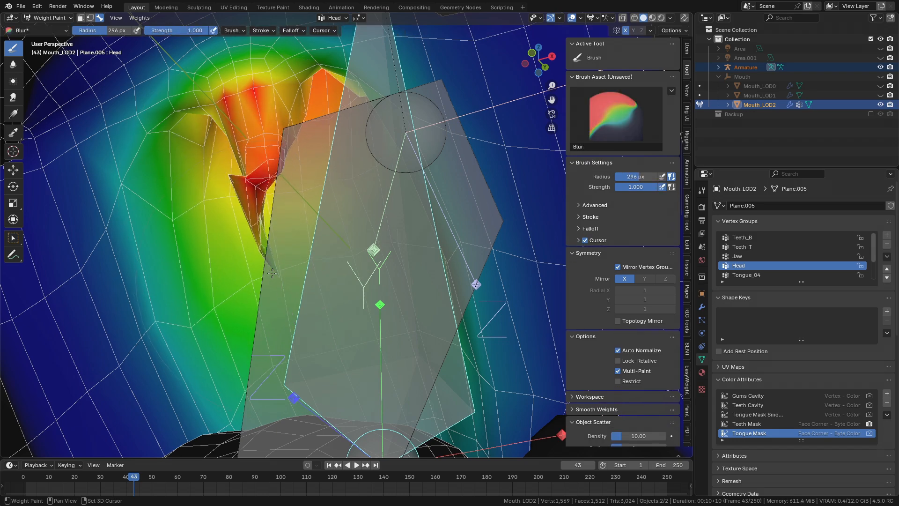
shift+middle_drag(268, 252, 282, 315)
Step: In Edit Mode, select the linked uvula faces bounded by seams and assign them to the Head vertex group at weight 1.000
key(f)
key(ctrl+Tab)
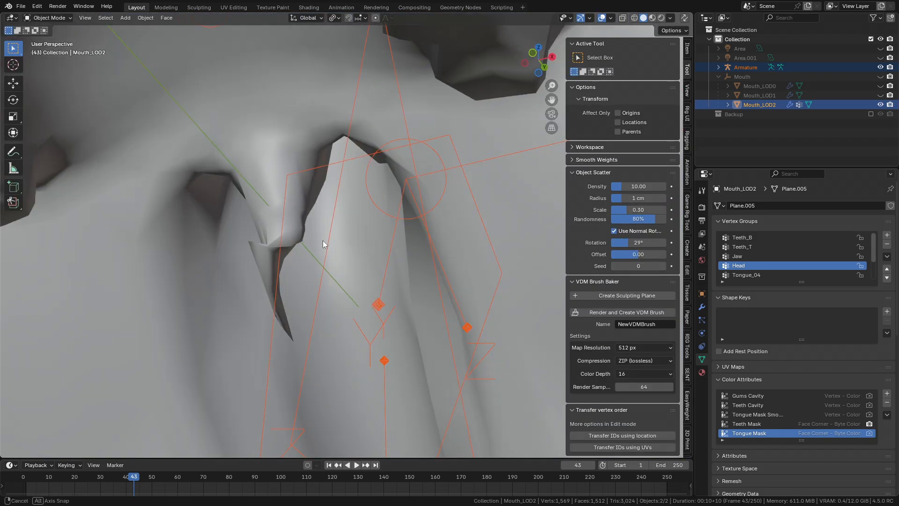
middle_drag(313, 239, 290, 240)
key(Tab)
key(ctrl+Tab)
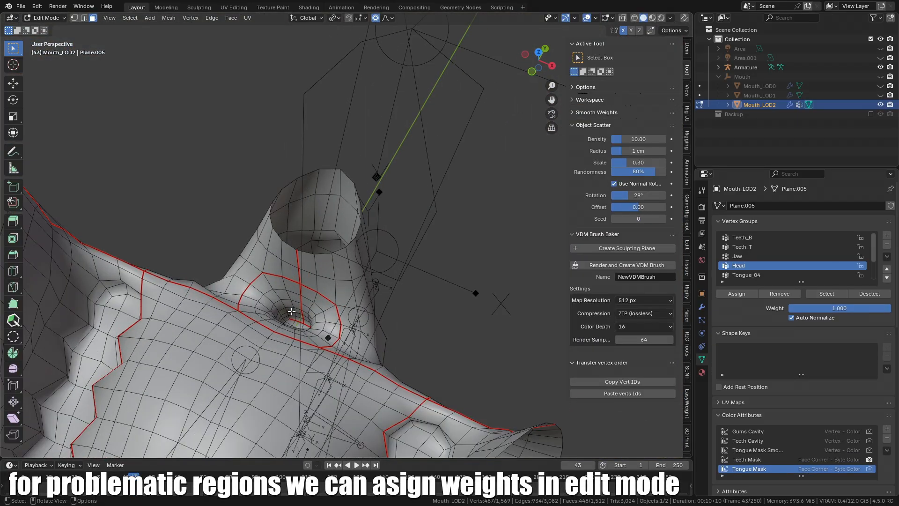
key(l)
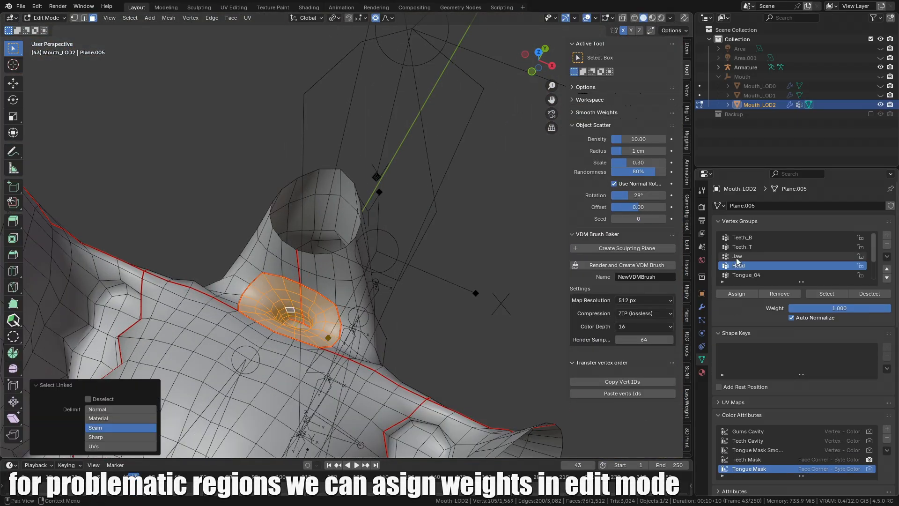
click(741, 295)
Step: Return to Weight Paint mode with the armature selected and display the Teeth_T bone's weights
key(ctrl+Tab)
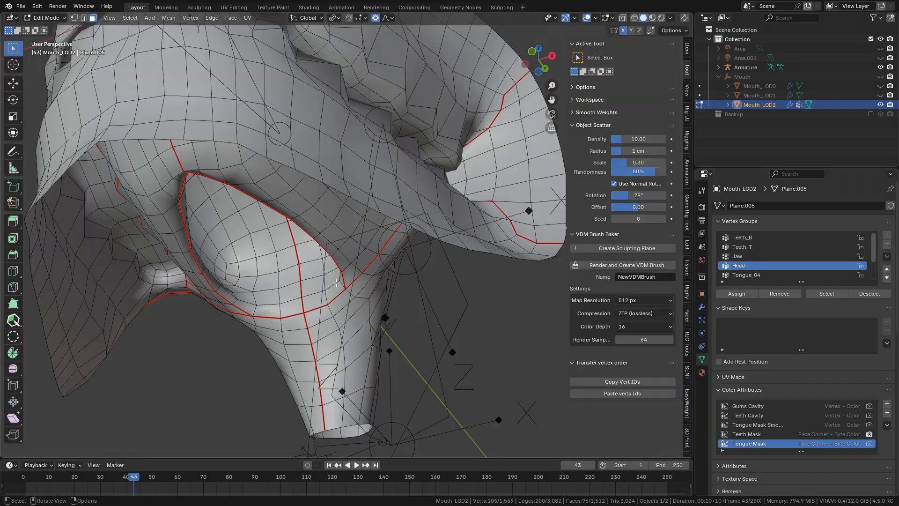
key(Tab)
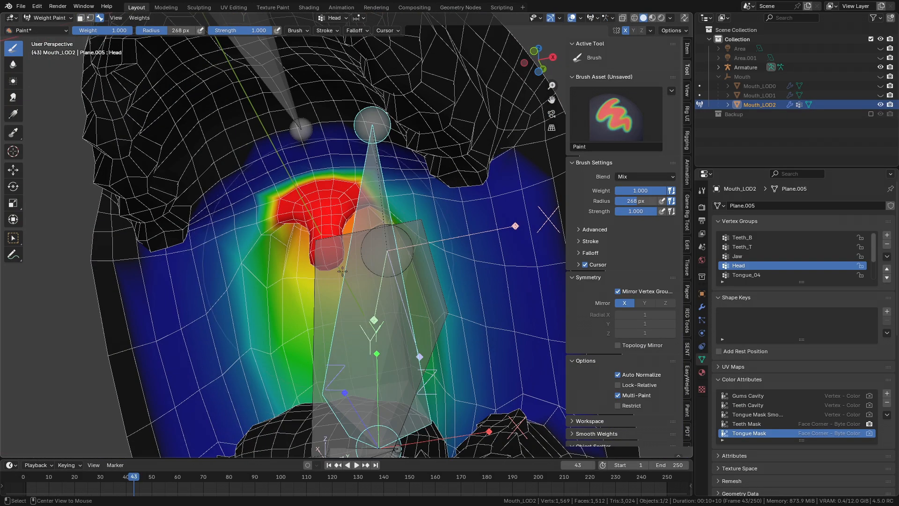
alt+click(364, 285)
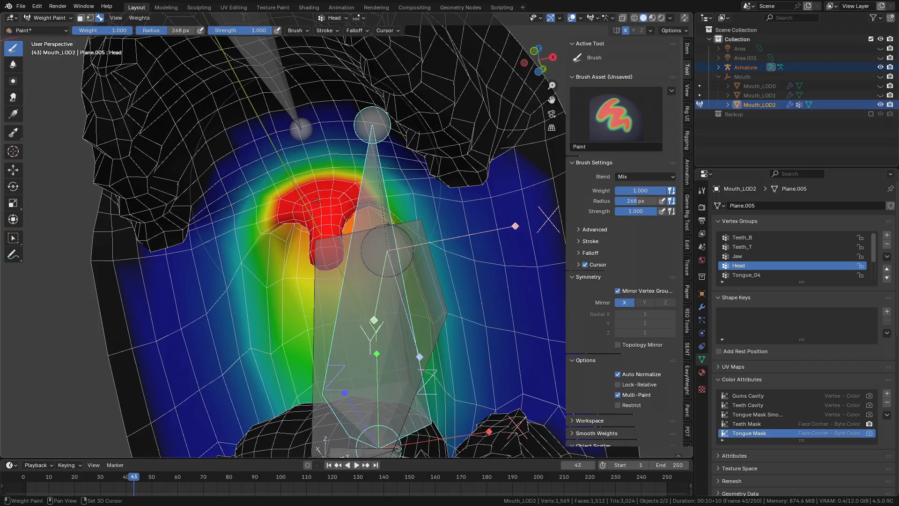
middle_drag(296, 215, 309, 197)
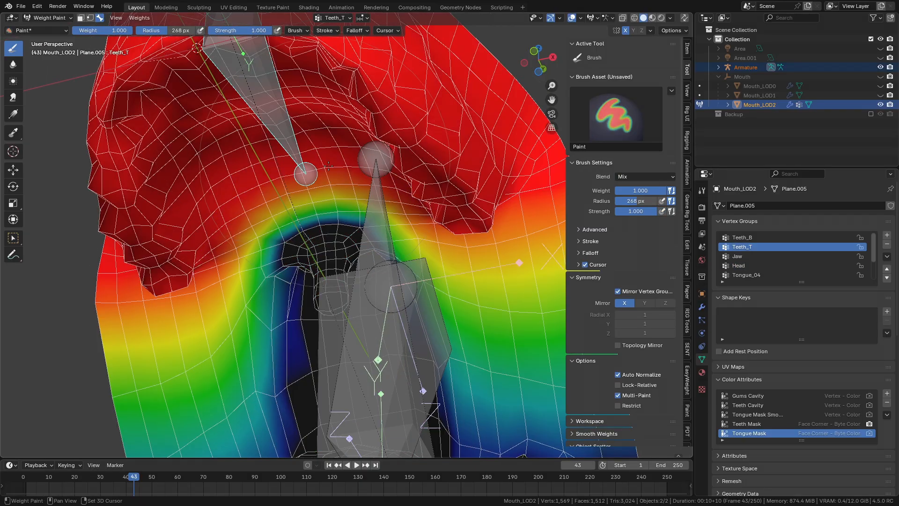
Step: Select the Jaw bone and examine its weights on the throat from the right orthographic view
middle_drag(329, 166, 273, 261)
ctrl+shift+click(304, 300)
key(KP_3)
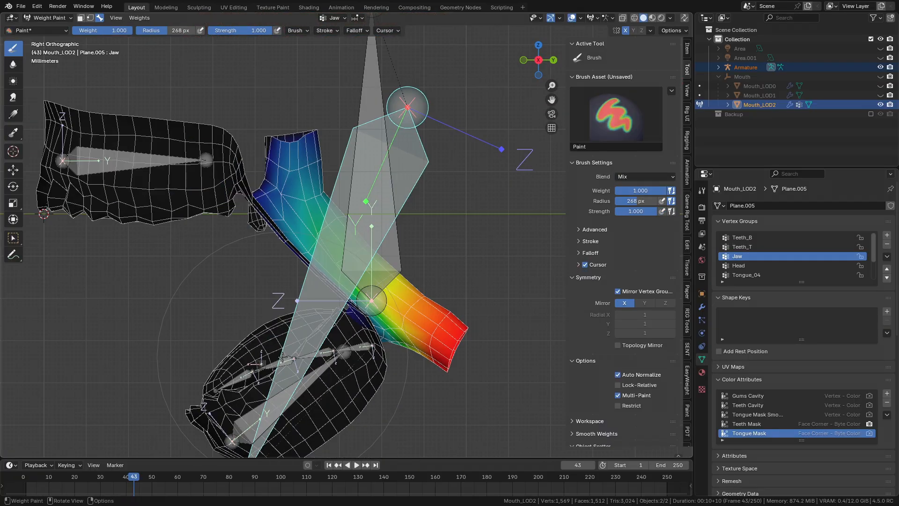
middle_drag(307, 337, 309, 268)
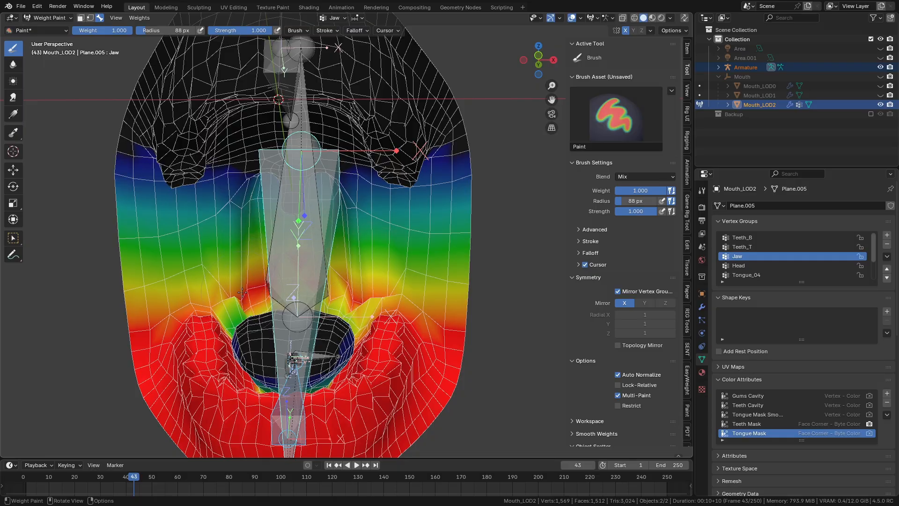
Step: Set the brush radius to 225 px and blur the combined Jaw and Teeth_B weights across the inner mouth walls
middle_drag(242, 293, 237, 307)
key(f)
click(301, 304)
shift+drag(302, 303, 349, 300)
shift+drag(406, 289, 227, 286)
shift+middle_drag(281, 304, 292, 281)
Step: Switch between the mouth bones to blur the weights behind the lower teeth, and reselect the Jaw bone
ctrl+shift+click(313, 290)
alt+click(307, 368)
mouse_move(307, 356)
shift+mouse_down()
mouse_move(305, 309)
mouse_move(340, 336)
shift+mouse_up()
alt+click(305, 307)
middle_drag(340, 335, 308, 347)
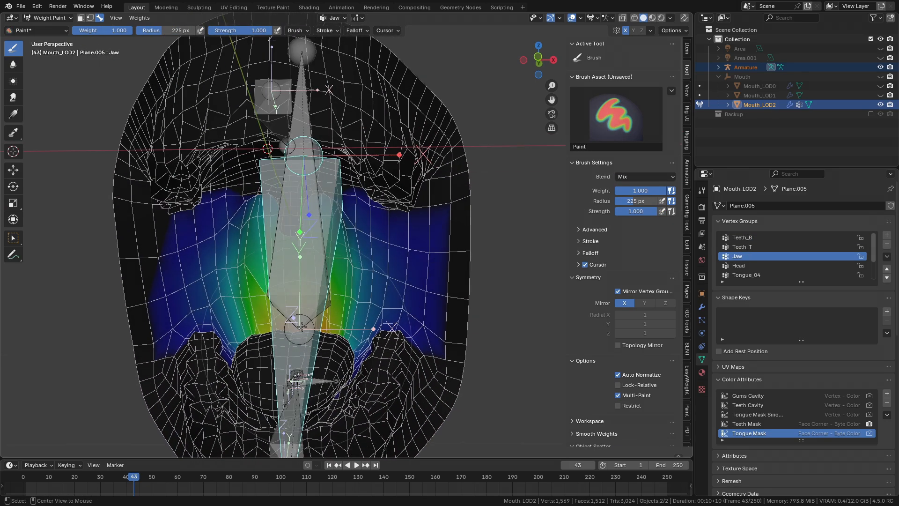
Step: Blur the Jaw bone's weights along both sides of the throat and beside the tongue root
shift+drag(266, 292, 272, 284)
shift+middle_drag(310, 283, 327, 237)
shift+drag(356, 206, 371, 213)
mouse_move(372, 214)
middle_down()
mouse_move(376, 228)
mouse_move(336, 217)
middle_up()
shift+drag(300, 220, 277, 218)
middle_drag(267, 229, 328, 267)
shift+drag(313, 277, 297, 281)
mouse_move(295, 280)
middle_down()
mouse_move(294, 249)
mouse_move(349, 334)
mouse_move(307, 228)
mouse_move(332, 256)
middle_up()
Step: Select the Tongue_01 bone and scale it down to test its influence on the surrounding mesh
scroll(328, 255, up, 3)
alt+click(277, 245)
scroll(328, 262, up, 2)
key(s)
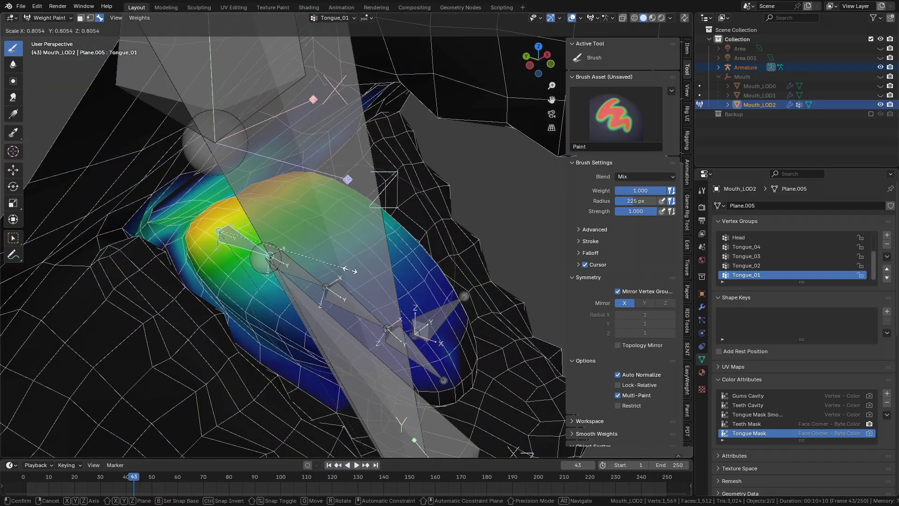
click(299, 253)
middle_drag(299, 253, 240, 223)
middle_drag(520, 277, 377, 225)
key(ctrl+z)
Step: Remove the stray Tongue_01 weights from the throat tube with a brush radius of 195 px
middle_drag(414, 341, 405, 349)
middle_drag(333, 116, 477, 294)
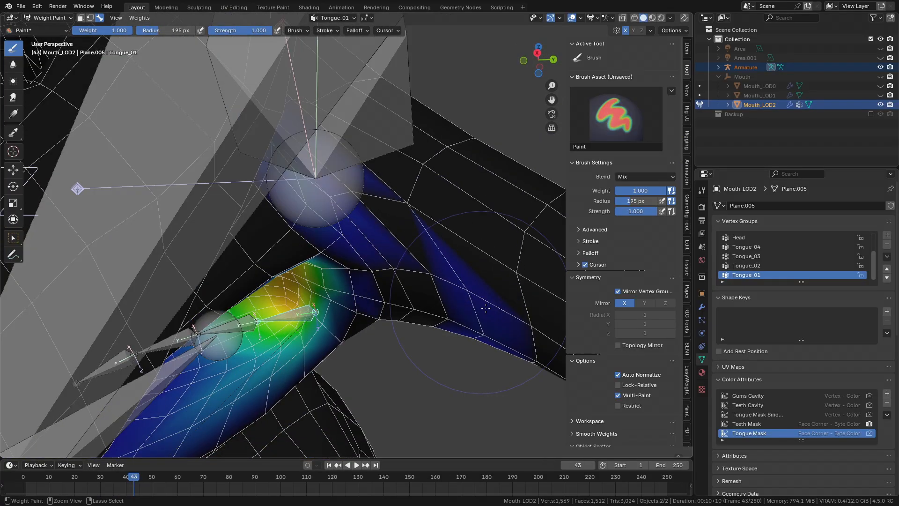
middle_drag(357, 277, 319, 203)
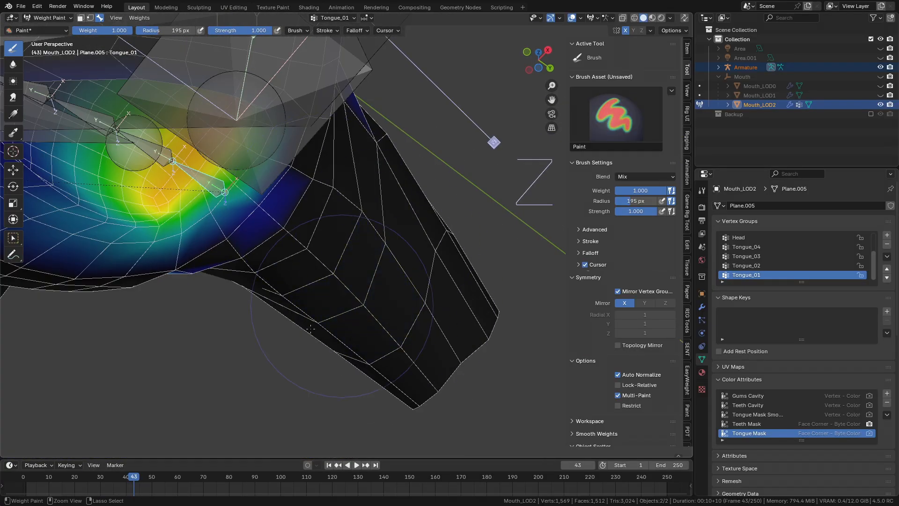
middle_drag(308, 171, 254, 296)
middle_drag(222, 326, 387, 247)
Step: Clear the scale of all the bones and reselect the Tongue_01 bone
scroll(324, 290, up, 2)
key(a)
key(alt+s)
alt+click(388, 246)
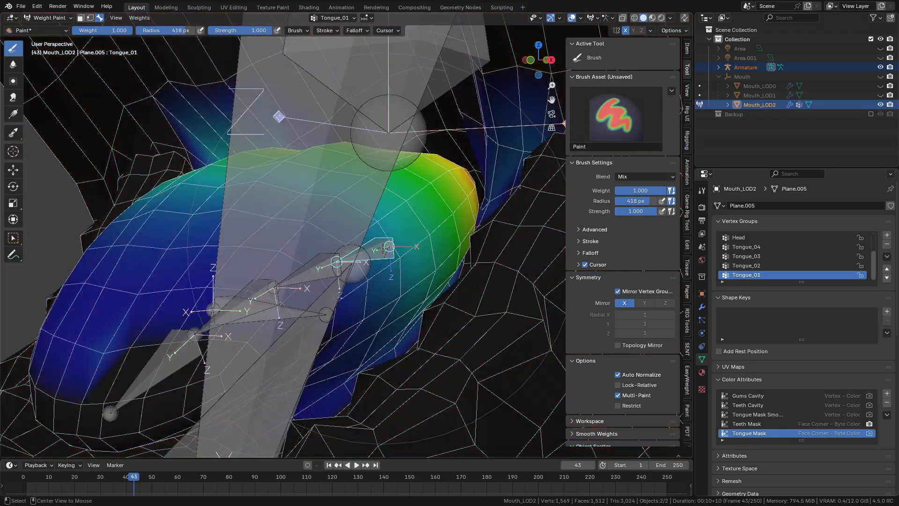
Step: Rotate the Tongue_01 bone freely to test its influence on the surrounding mesh
scroll(384, 248, down, 1)
key(r)
right_click(323, 281)
shift+middle_drag(323, 281, 304, 327)
mouse_move(305, 328)
middle_down()
mouse_move(354, 330)
mouse_move(327, 351)
mouse_move(382, 352)
middle_up()
click(342, 344)
Step: Subtract stray Tongue_01 weights around the tongue root and set the brush radius to 346 px
key(f)
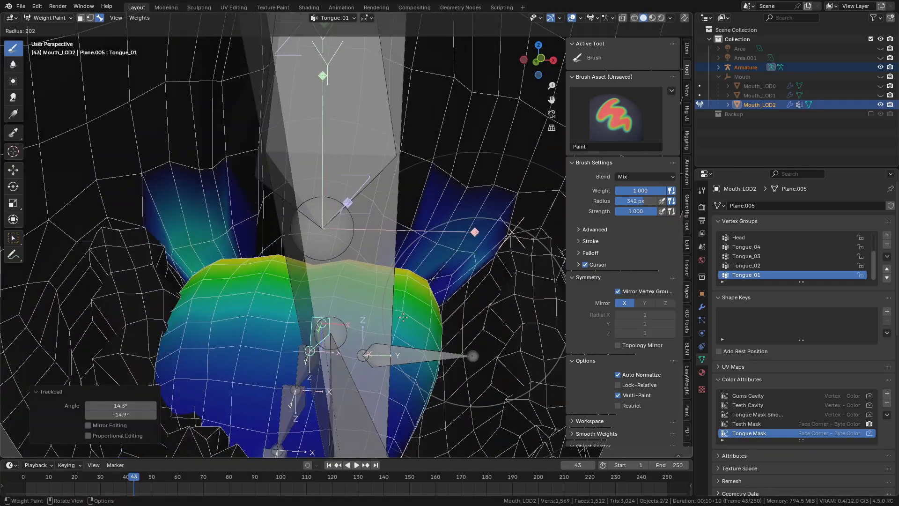
click(440, 314)
middle_drag(470, 294, 463, 301)
middle_drag(468, 244, 416, 277)
ctrl+middle_drag(280, 278, 293, 219)
ctrl+drag(343, 270, 323, 282)
key(f)
click(381, 297)
middle_drag(323, 281, 361, 288)
mouse_move(455, 286)
shift+middle_down()
mouse_move(288, 233)
mouse_move(367, 220)
shift+middle_up()
key(shift)
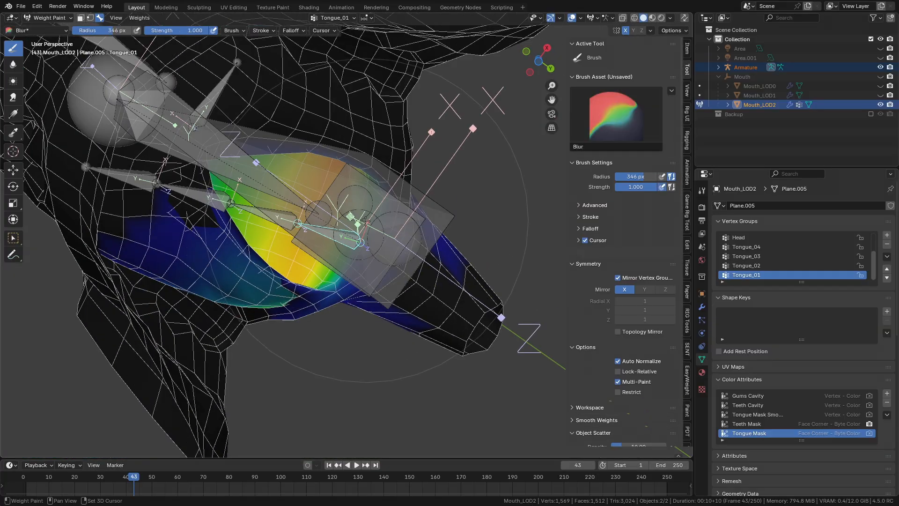
Step: Clear the pose of all bones, then rotate the Jaw bone about the X axis to open the mouth
middle_drag(330, 259, 330, 316)
key(a)
ctrl+shift+click(191, 227)
ctrl+shift+click(193, 220)
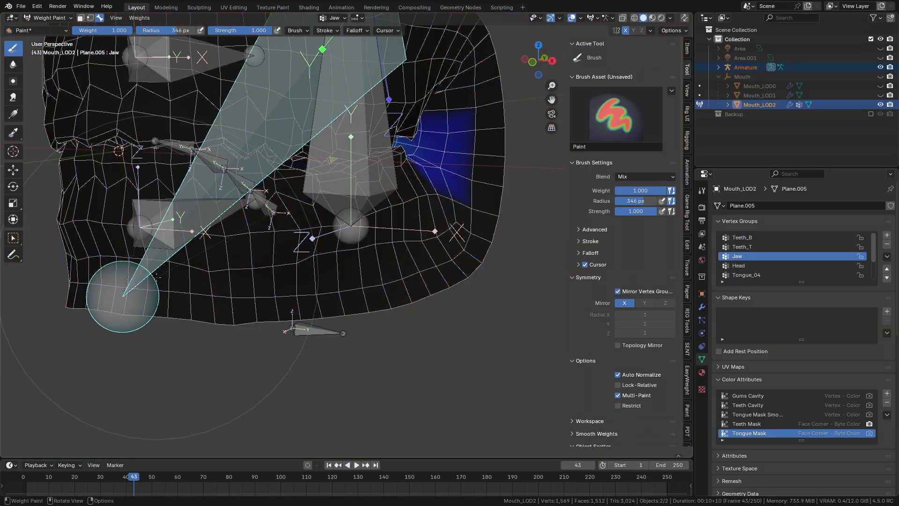
key(r)
key(x)
click(358, 323)
Step: Blur the Jaw bone's weights along the back of the throat with a brush radius of 312 px
mouse_move(357, 321)
middle_down()
mouse_move(397, 328)
mouse_move(440, 285)
mouse_move(435, 356)
middle_up()
click(439, 282)
mouse_move(328, 255)
shift+mouse_down()
mouse_move(304, 230)
mouse_move(309, 221)
shift+mouse_up()
mouse_move(309, 220)
shift+middle_down()
mouse_move(312, 269)
mouse_move(311, 251)
shift+middle_up()
mouse_move(305, 258)
shift+mouse_down()
mouse_move(291, 271)
mouse_move(309, 282)
shift+mouse_up()
mouse_move(320, 286)
shift+middle_down()
mouse_move(326, 246)
mouse_move(339, 314)
shift+middle_up()
Step: Display the Head and Teeth_B bone weights to check their falloff across the throat and cheeks
ctrl+click(301, 280)
ctrl+click(373, 262)
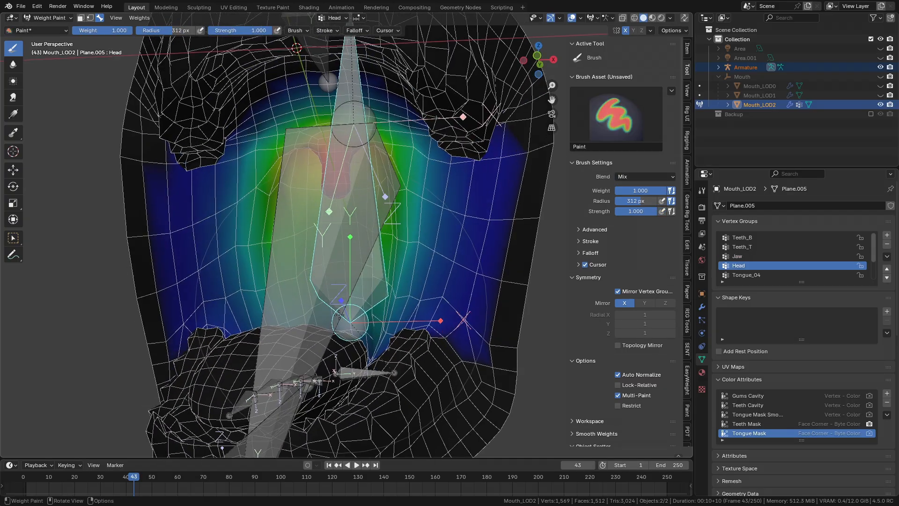
ctrl+click(291, 399)
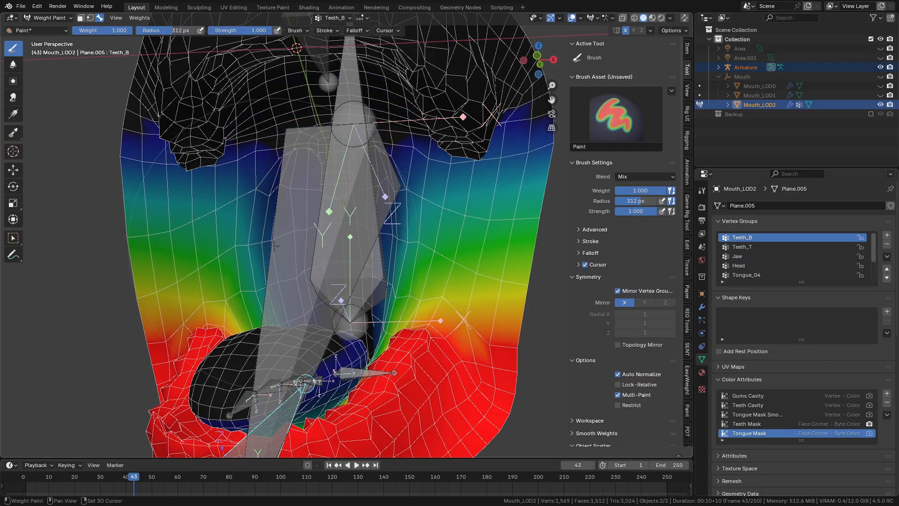
middle_drag(265, 252, 116, 262)
mouse_move(488, 315)
shift+middle_down()
mouse_move(456, 276)
mouse_move(411, 346)
shift+middle_up()
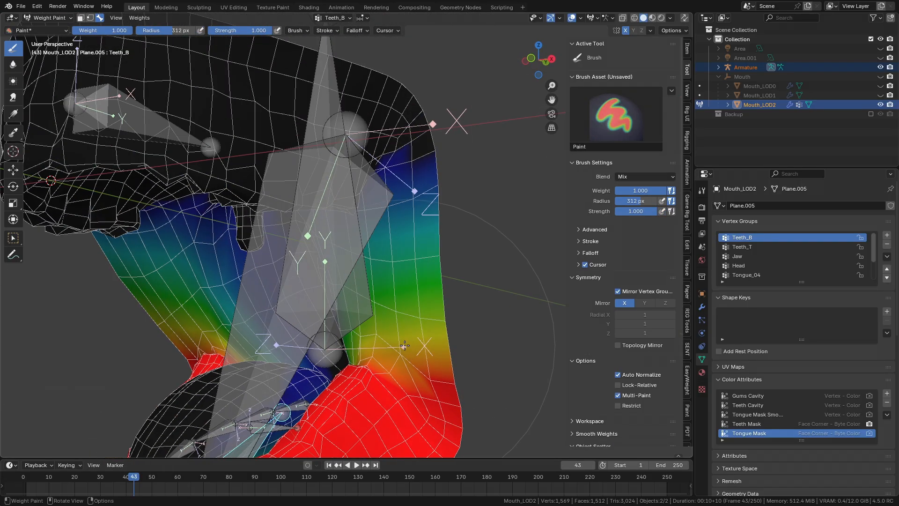
Step: Clear the rotation of all bones, leave weight painting and put the armature into Pose Mode
scroll(348, 352, down, 2)
middle_drag(348, 352, 459, 281)
key(a)
key(alt+r)
key(ctrl+Tab)
middle_drag(305, 327, 182, 348)
scroll(202, 344, down, 4)
middle_drag(251, 325, 318, 258)
click(291, 300)
key(ctrl+Tab)
Step: Rotate the Jaw bone about the X axis to open the mouth and test the finished weights
scroll(317, 260, up, 2)
click(310, 266)
click(310, 266)
key(r)
key(x)
click(331, 316)
shift+middle_drag(330, 315, 335, 265)
scroll(345, 276, up, 3)
Step: Rotate the tongue bones about the X axis and freely to test the tongue's deformation
click(356, 279)
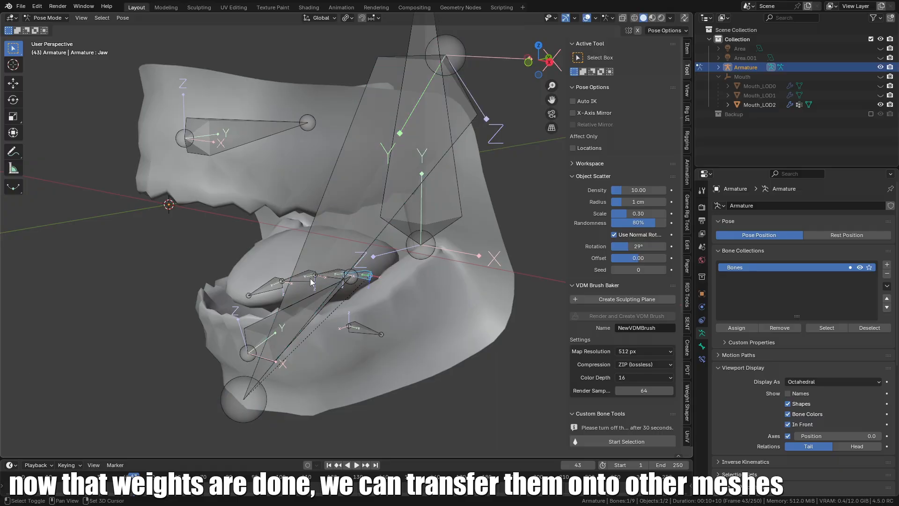
key(r)
key(x)
click(338, 280)
key(r)
click(331, 269)
click(331, 269)
click(332, 268)
middle_drag(332, 268, 347, 273)
key(r)
click(333, 267)
click(324, 263)
click(304, 253)
Step: Test the mouth's deformation from another angle by rotating a bone freely and about the Z axis
middle_drag(303, 252, 516, 272)
click(363, 221)
click(364, 221)
key(r)
click(362, 222)
key(r)
key(z)
click(378, 272)
Step: Clear the rotation of all bones and return the armature to Object Mode
key(a)
key(alt+r)
scroll(375, 271, down, 2)
key(ctrl+Tab)
scroll(360, 257, up, 1)
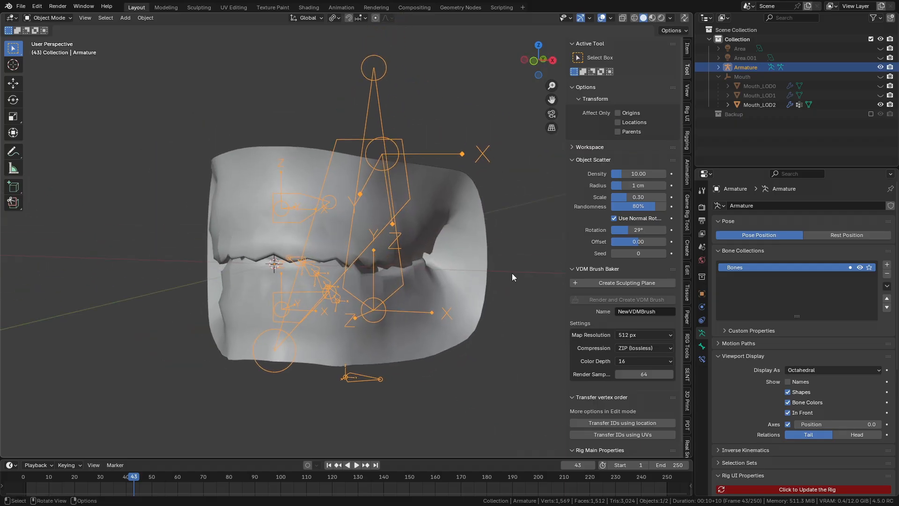
key(ctrl+Tab)
key(ctrl+Tab)
Step: Hide Mouth_LOD2, show and select Mouth_LOD1, and display its modifiers
click(881, 106)
click(880, 96)
shift+middle_drag(448, 245, 444, 254)
click(444, 254)
click(701, 307)
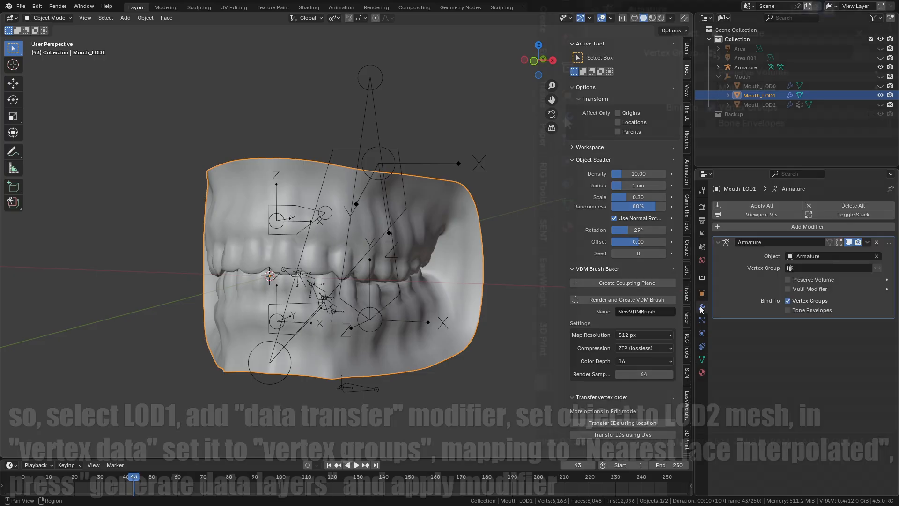
Step: Add a Data Transfer modifier to Mouth_LOD1 with Vertex Data enabled and Mouth_LOD2 as the source
click(741, 226)
text(DATA)
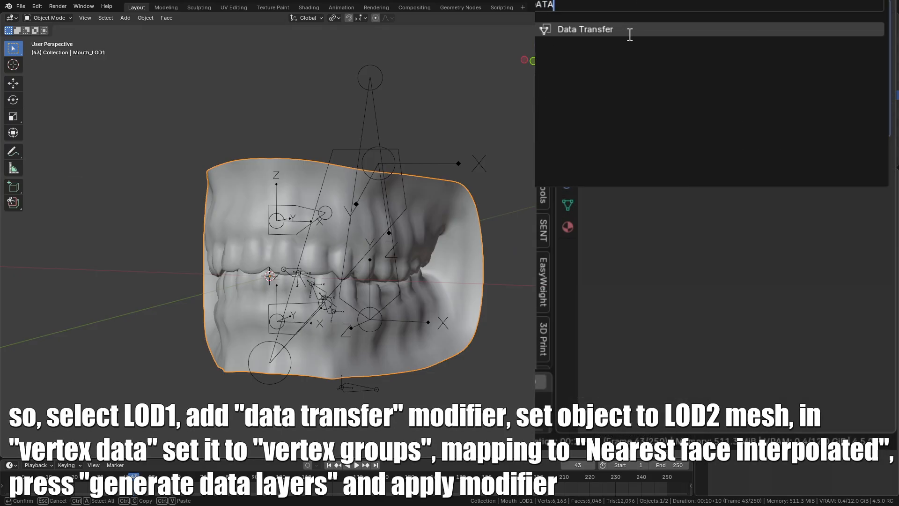
click(616, 31)
click(617, 273)
click(843, 172)
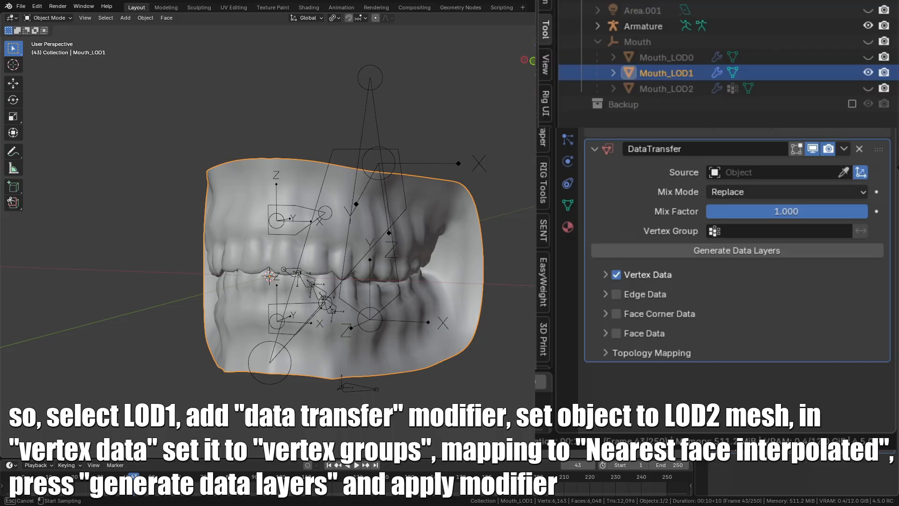
click(660, 89)
Step: Set the modifier to transfer Vertex Groups with Nearest Face Interpolated mapping, generate the data layers and apply it
click(606, 275)
click(627, 299)
click(754, 318)
click(782, 280)
click(648, 346)
scroll(649, 347, down, 3)
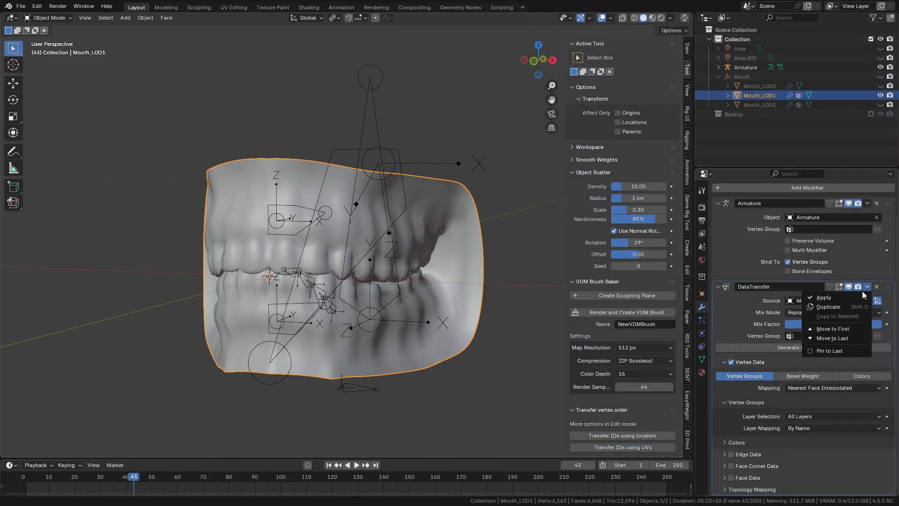
click(865, 296)
Step: Rotate the Jaw bone about the X axis to open the mouth and check Mouth_LOD1's transferred weights
middle_drag(421, 300, 304, 314)
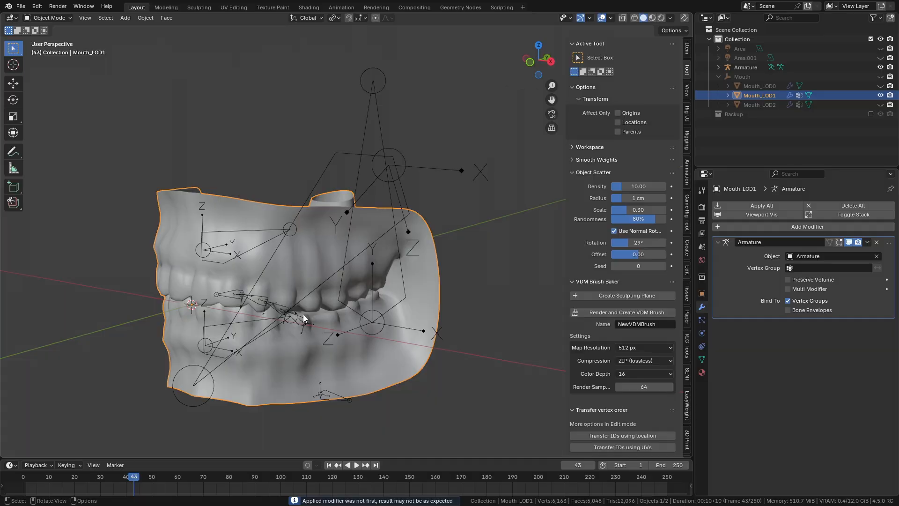
click(305, 314)
key(ctrl+Tab)
click(224, 361)
key(r)
key(x)
click(314, 405)
middle_drag(313, 405, 360, 367)
key(Tab)
click(300, 376)
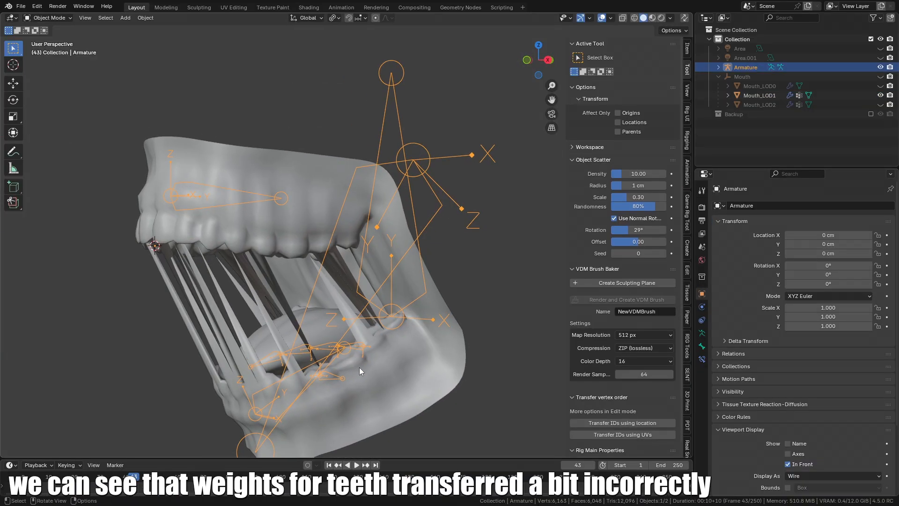
Step: Enter Edit Mode on Mouth_LOD1 and select the linked lower gum and teeth up to the seams
click(395, 365)
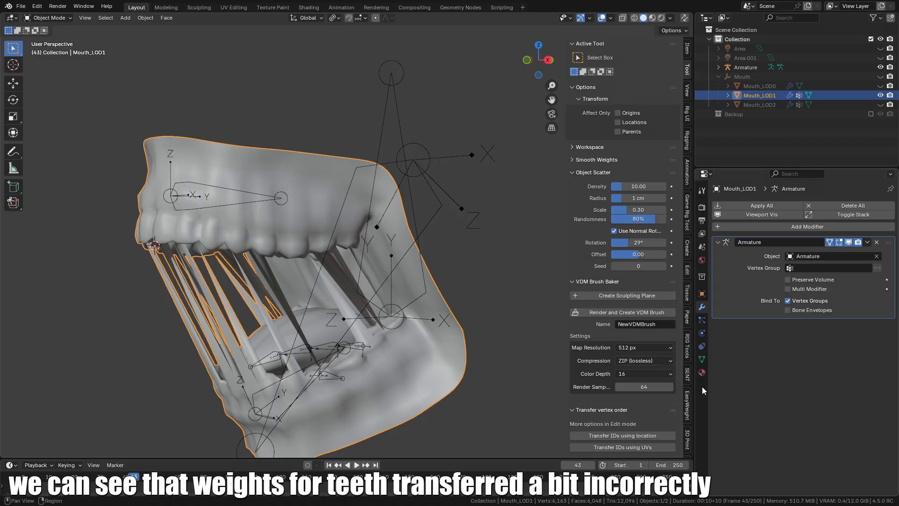
click(702, 359)
middle_drag(361, 347, 425, 322)
key(Tab)
shift+middle_drag(434, 355, 453, 333)
click(416, 351)
key(l)
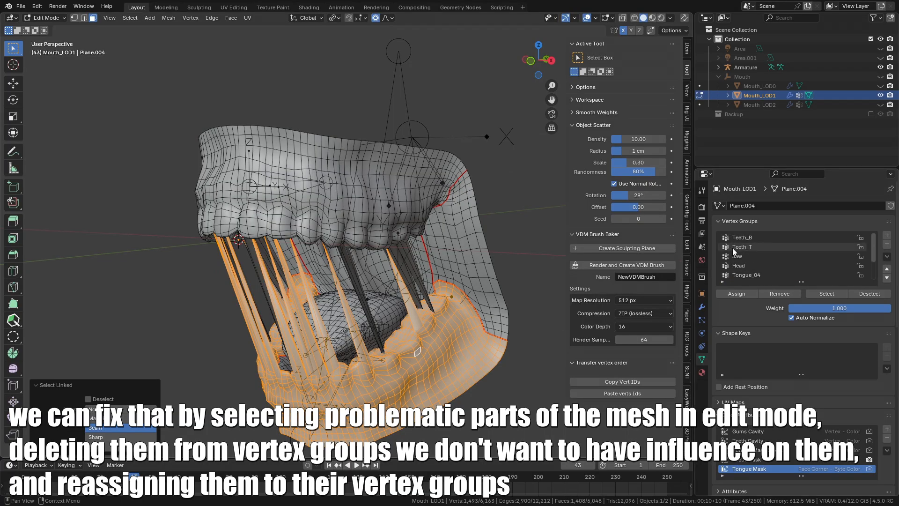
Step: Remove the selected lower gum and teeth from the Teeth_T vertex group and assign them to Teeth_B
click(741, 249)
click(770, 293)
click(743, 238)
click(749, 293)
middle_drag(372, 307, 389, 310)
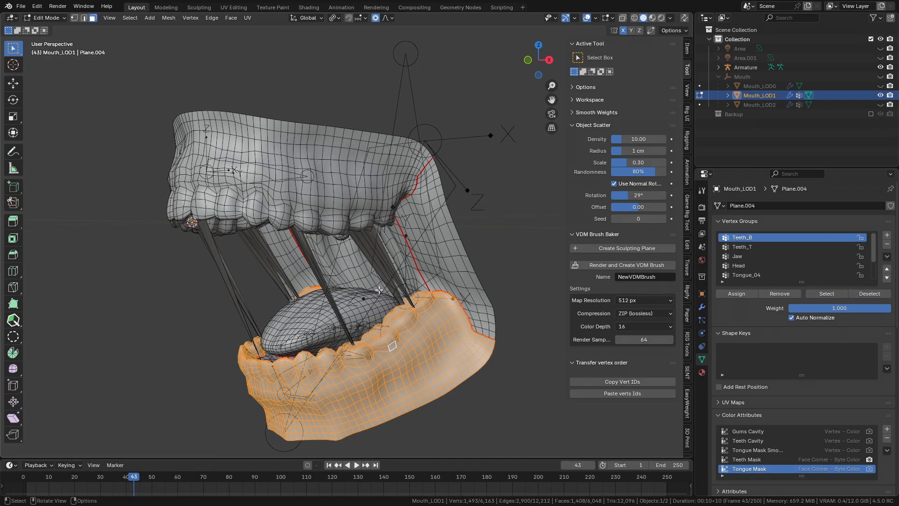
Step: Select the linked upper gum and teeth, remove them from the Teeth_B vertex group and choose the Teeth_T group
click(337, 204)
key(l)
middle_drag(338, 202, 360, 185)
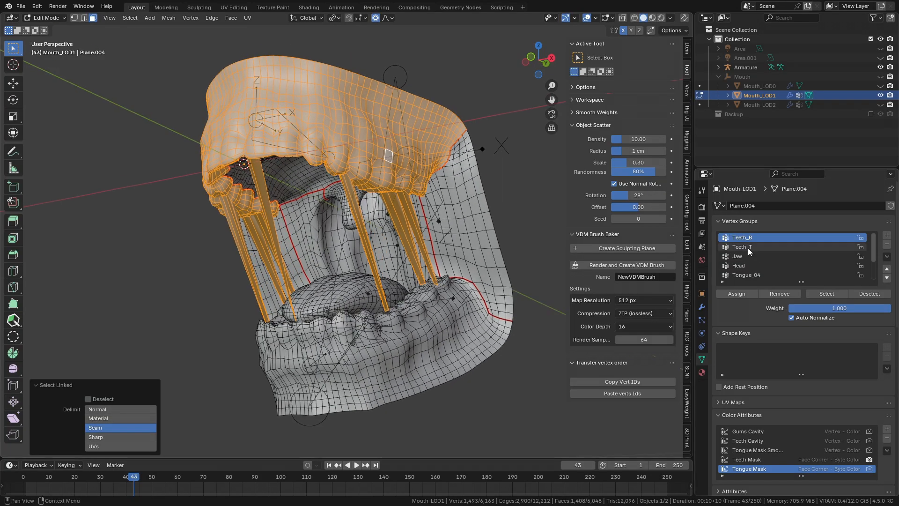
click(776, 296)
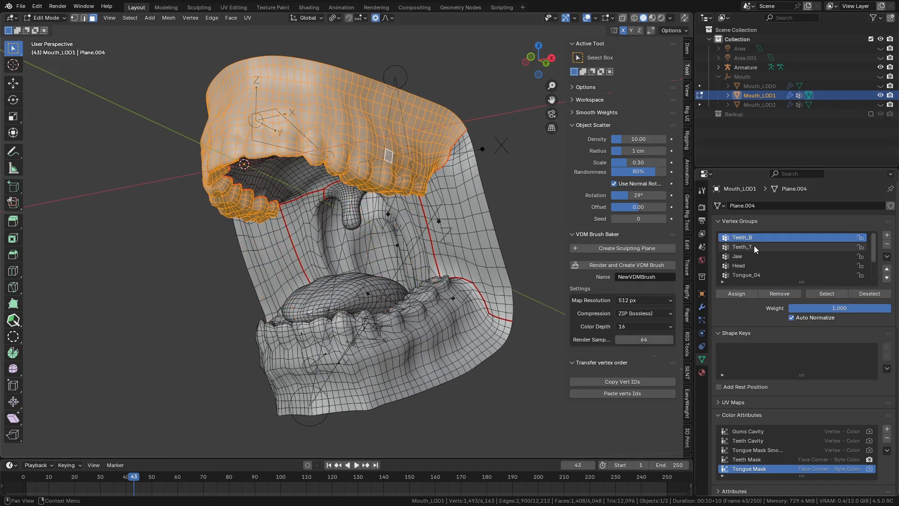
click(754, 247)
Step: Leave Edit Mode, clear the armature's pose to close the mouth, and reselect Mouth_LOD1 in Object Mode
middle_drag(450, 328, 325, 317)
key(Tab)
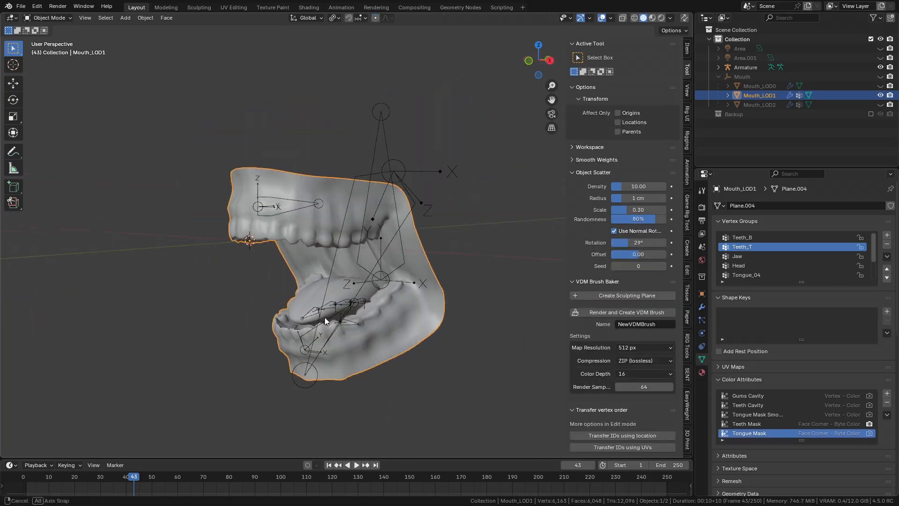
click(406, 256)
key(ctrl+Tab)
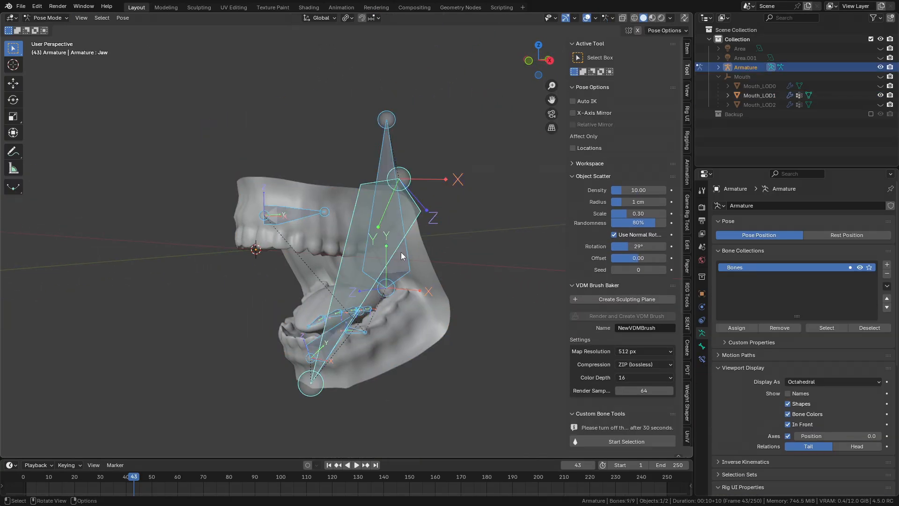
key(ctrl+Tab)
middle_drag(408, 261, 408, 309)
click(462, 308)
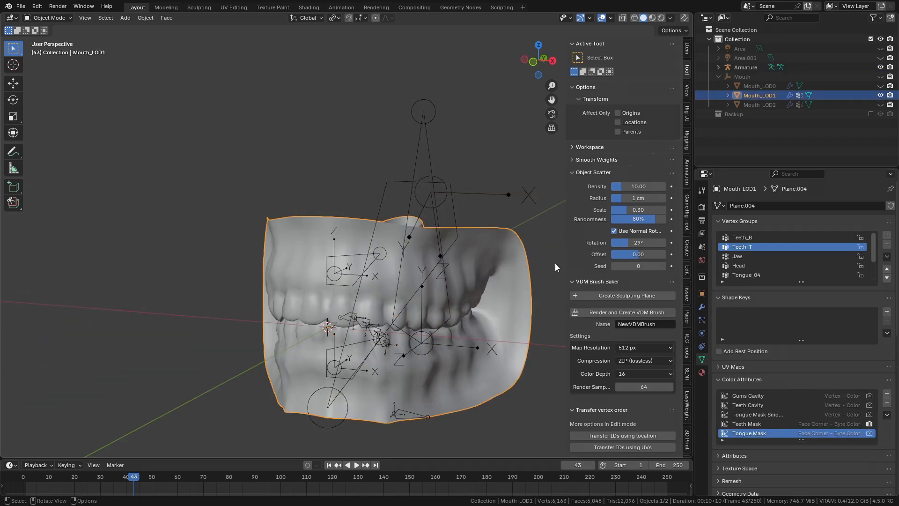
Step: Hide Mouth_LOD1, show and select Mouth_LOD0, and display its modifiers
click(880, 96)
click(880, 86)
shift+middle_drag(392, 236, 356, 216)
click(451, 260)
shift+middle_drag(451, 260, 474, 244)
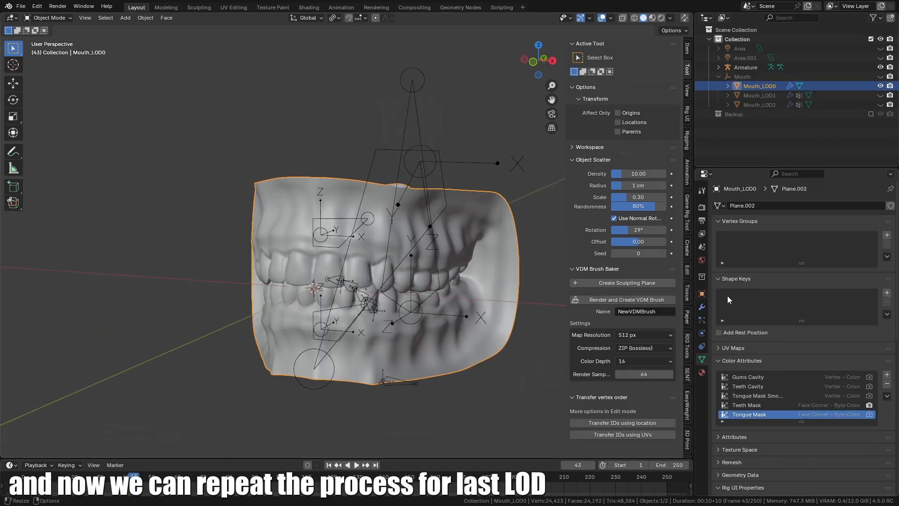
click(702, 308)
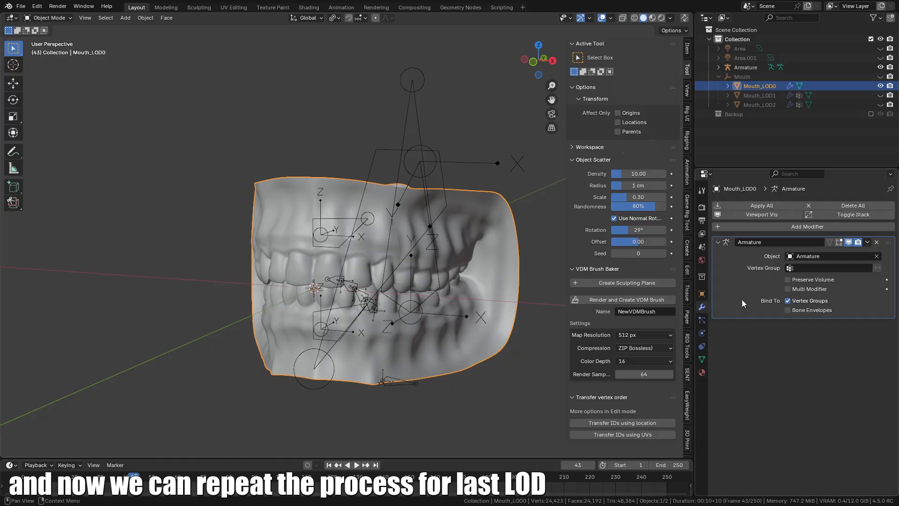
middle_drag(420, 300, 388, 292)
click(347, 283)
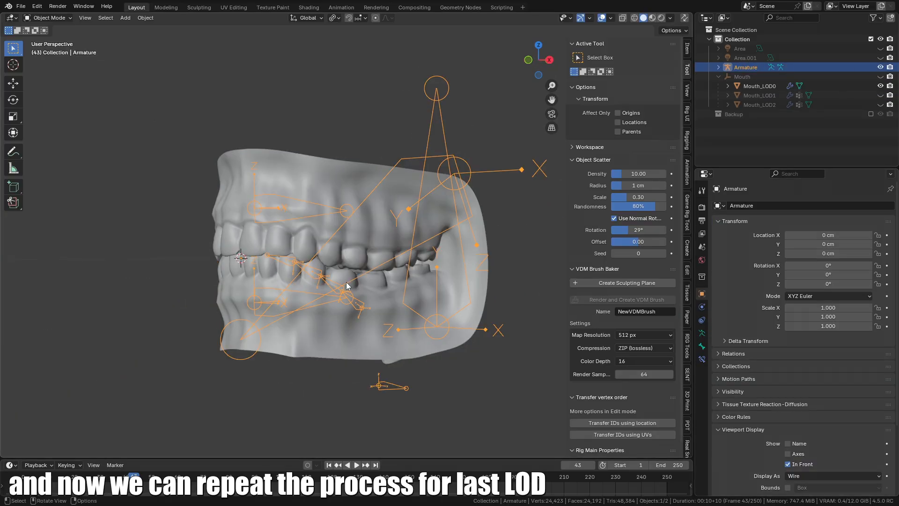
key(ctrl+Tab)
key(r)
key(x)
right_click(389, 299)
key(r)
key(x)
right_click(448, 331)
key(ctrl+Tab)
click(370, 334)
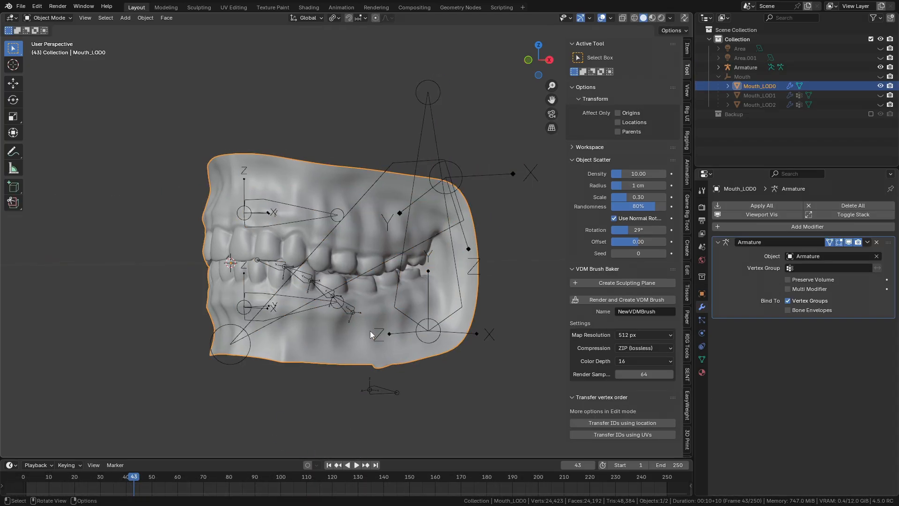
Step: Add a Data Transfer modifier to Mouth_LOD0 with Mouth_LOD1 as the source
click(777, 229)
text(data)
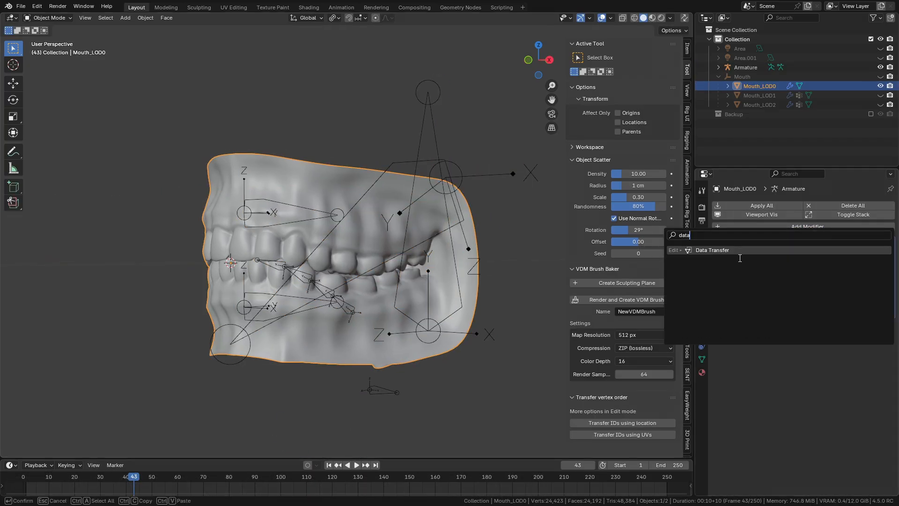
click(740, 258)
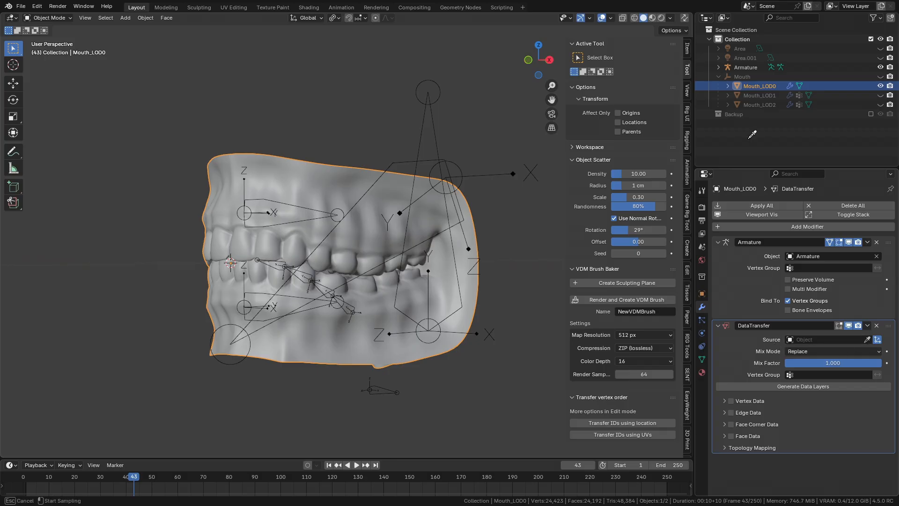
click(760, 95)
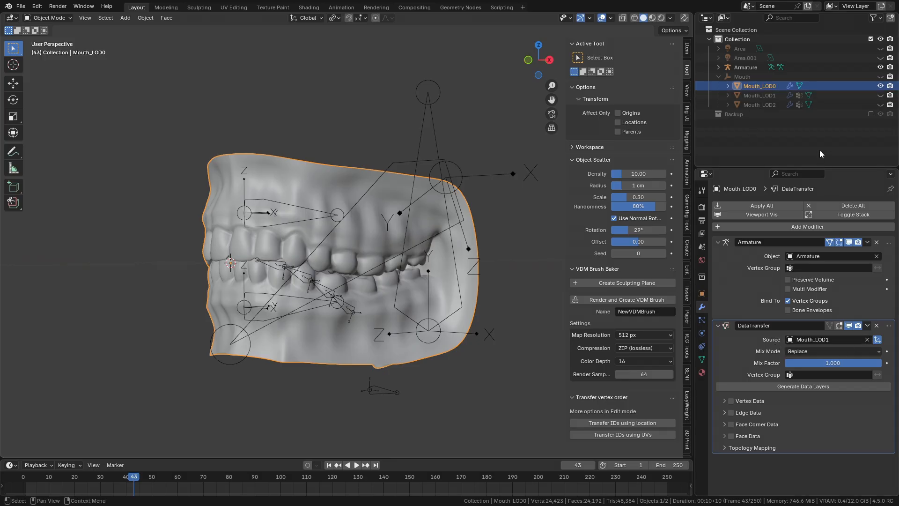
Step: Enable Vertex Data with Vertex Groups in the modifier and set its mapping to Nearest Face Interpolated
click(731, 401)
click(735, 402)
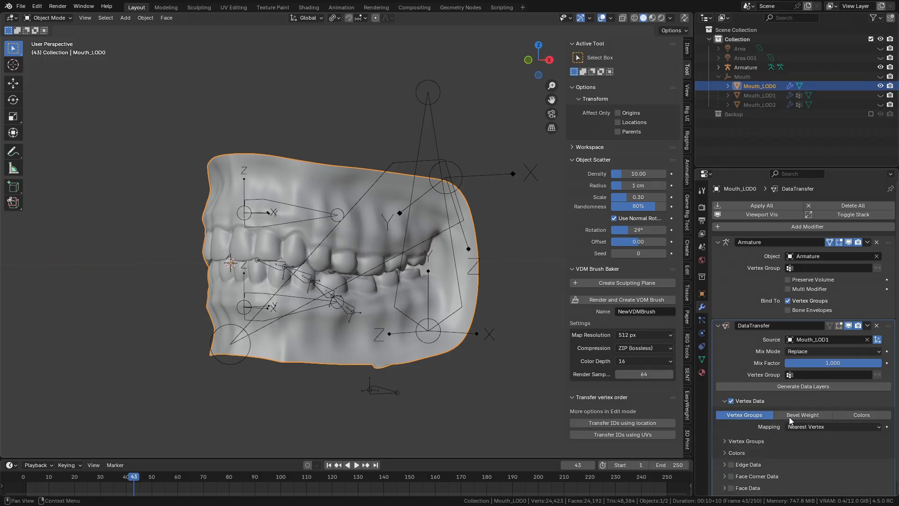
click(815, 427)
click(824, 398)
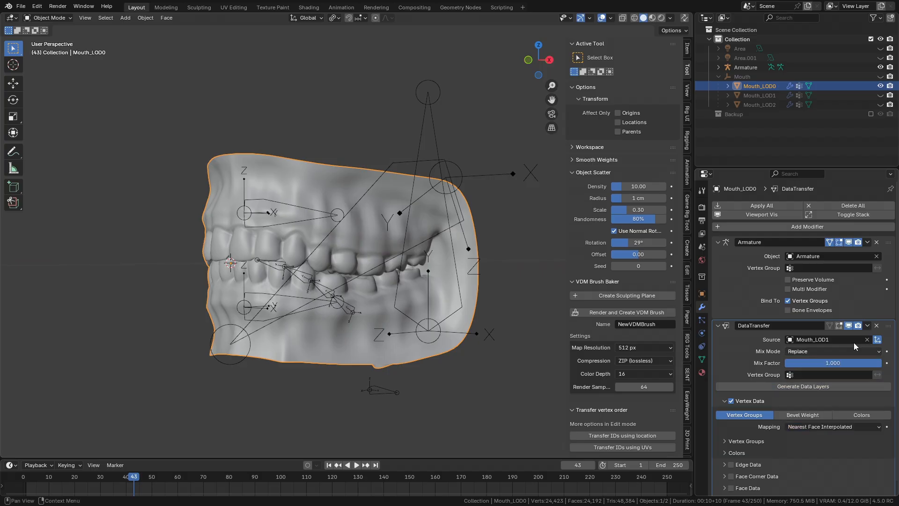
Step: Apply the Data Transfer modifier on Mouth_LOD0 and select the armature
click(868, 326)
click(863, 337)
shift+middle_drag(414, 318, 417, 324)
click(307, 305)
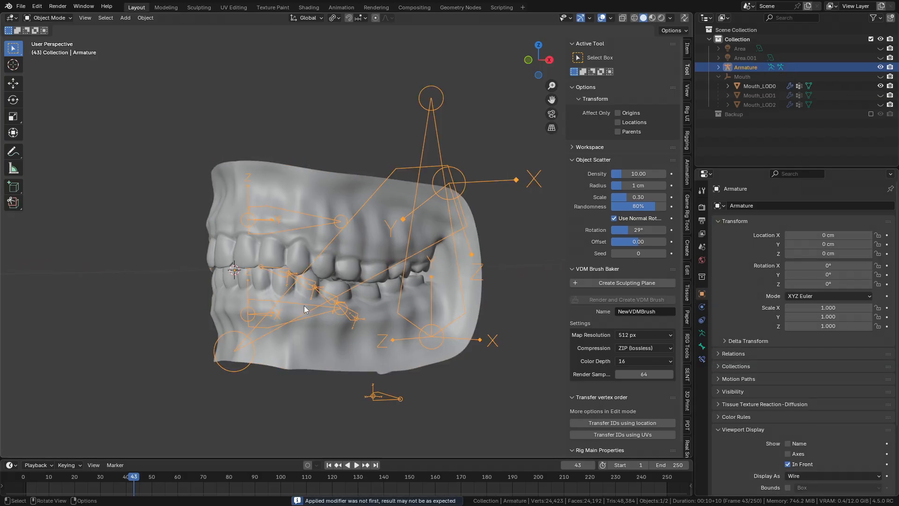
Step: Rotate the jaw bone about the X axis in Pose Mode to open the mouth, and return to Object Mode
key(ctrl+Tab)
key(r)
key(x)
click(417, 407)
key(ctrl+Tab)
shift+middle_drag(390, 393, 414, 396)
Step: Select the linked lower gum and teeth of Mouth_LOD0 in Edit Mode and assign them to Teeth_B with weight 1.000
click(377, 381)
key(Tab)
click(414, 396)
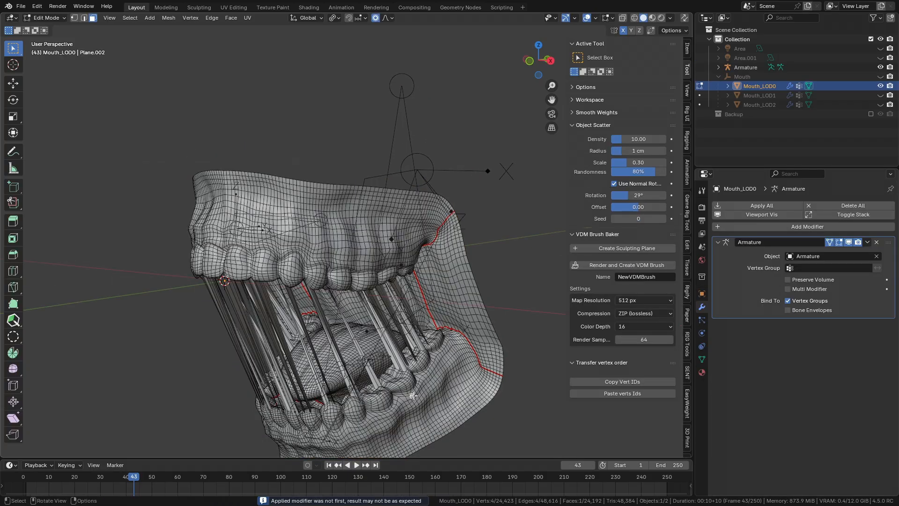
key(ctrl+l)
click(701, 359)
scroll(752, 277, up, 3)
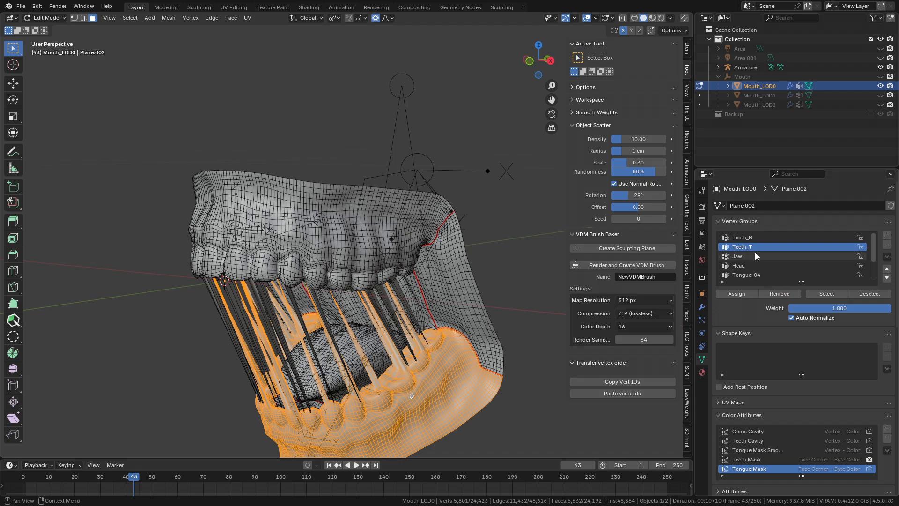
click(741, 246)
click(742, 238)
click(746, 294)
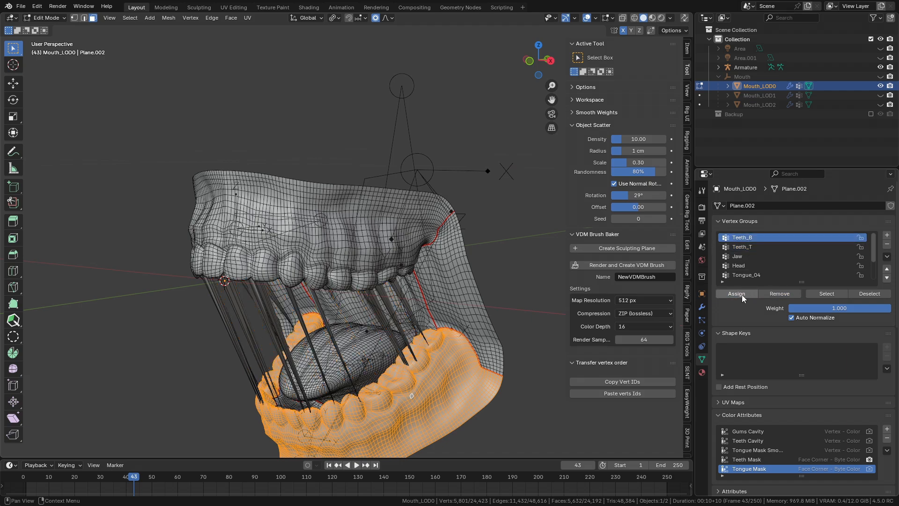
Step: Remove the linked upper gum and teeth from Teeth_B, assign them to Teeth_T, and leave Edit Mode
middle_drag(306, 255, 315, 248)
click(315, 247)
key(l)
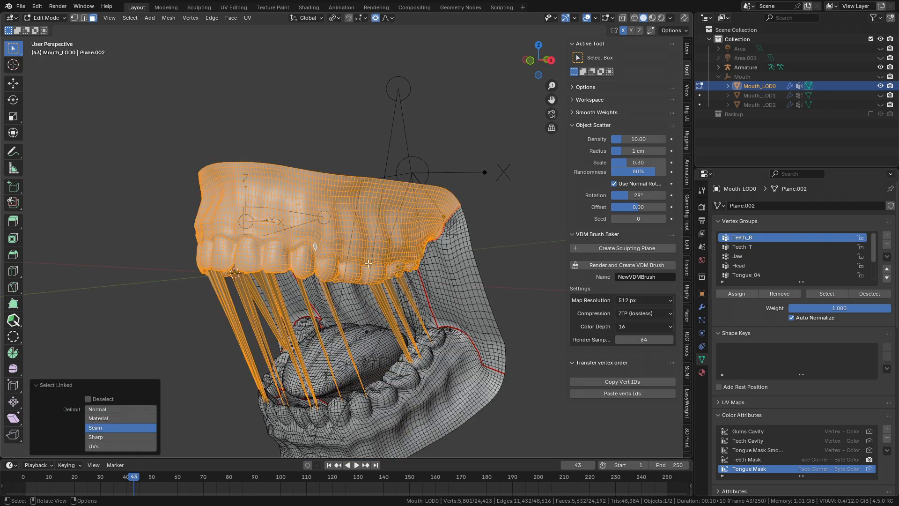
click(785, 291)
click(754, 248)
middle_drag(325, 276, 398, 277)
key(ctrl+Tab)
click(264, 299)
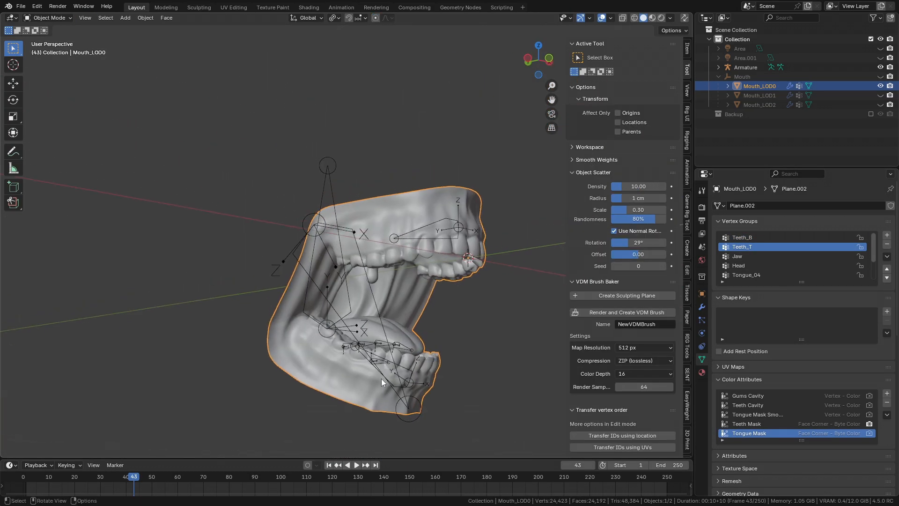
Step: Unhide Mouth_LOD1 and Mouth_LOD2 so all three LOD meshes are shown together
middle_drag(414, 334, 327, 348)
drag(881, 96, 880, 105)
middle_drag(397, 305, 382, 259)
middle_drag(382, 259, 366, 261)
Step: Try out bone rotations in Pose Mode to test how the three LOD meshes deform, cancelling each rotation
click(347, 349)
key(ctrl+Tab)
key(r)
right_click(321, 315)
key(r)
key(z)
middle_drag(321, 317, 417, 342)
right_click(458, 343)
key(r)
key(z)
right_click(495, 304)
Step: Rotate the selected bones about the X axis to compare the deformation of the three LOD meshes
key(r)
key(x)
click(401, 329)
click(369, 288)
scroll(363, 297, up, 1)
key(r)
key(x)
click(337, 306)
Step: Clear the rotation of all bones to close the mouth and return to Object Mode
key(a)
key(alt+r)
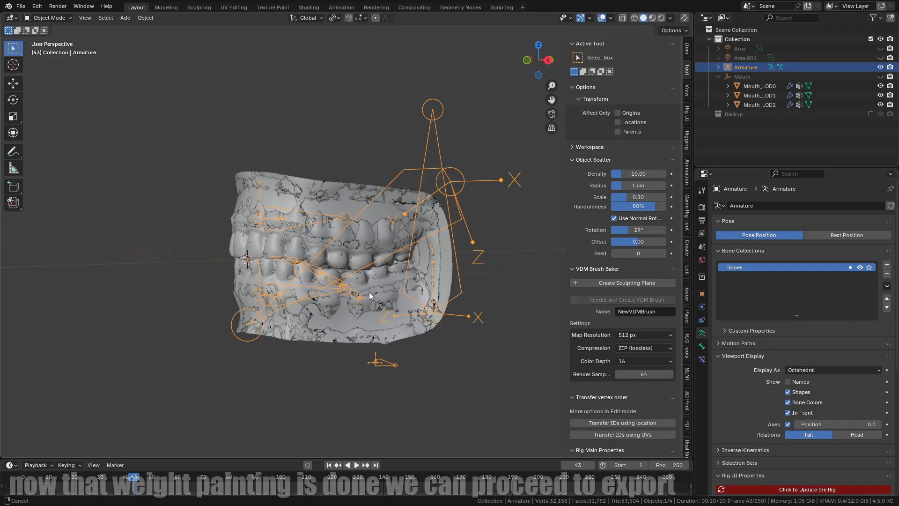
middle_drag(412, 300, 450, 290)
Step: Unhide the Mouth empty and rename the armature Mouth_Rig
click(881, 77)
double_click(747, 67)
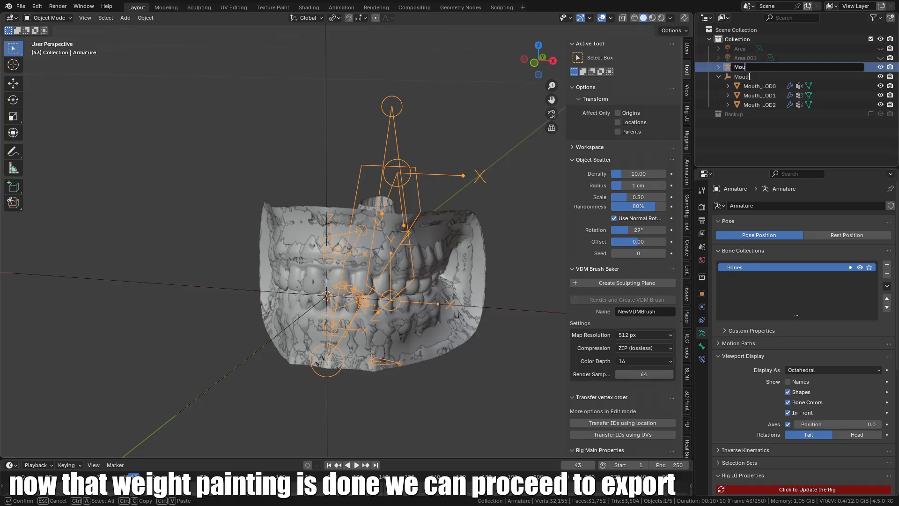
key(Return)
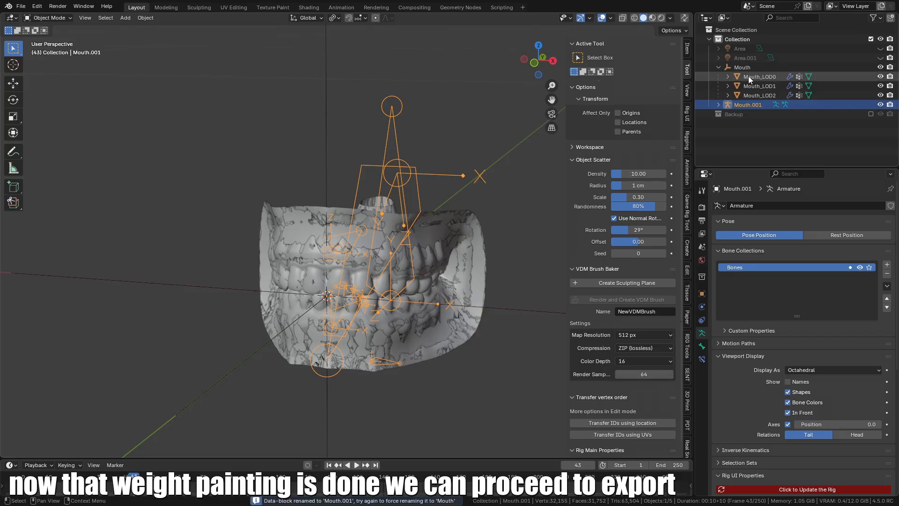
double_click(758, 105)
click(752, 104)
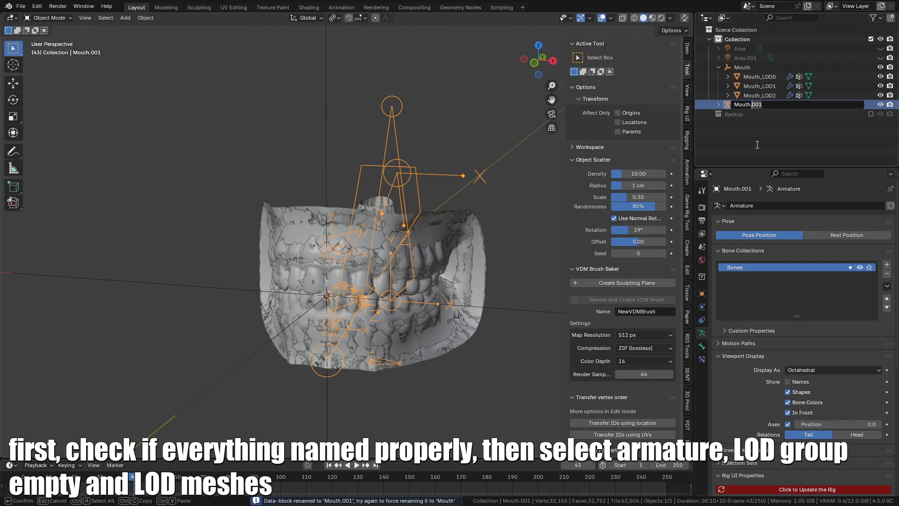
text(_Rig)
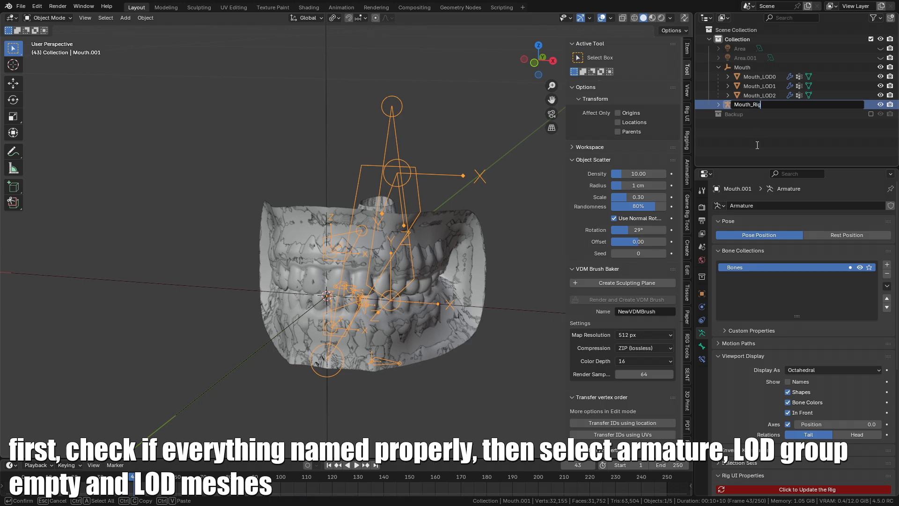
key(Return)
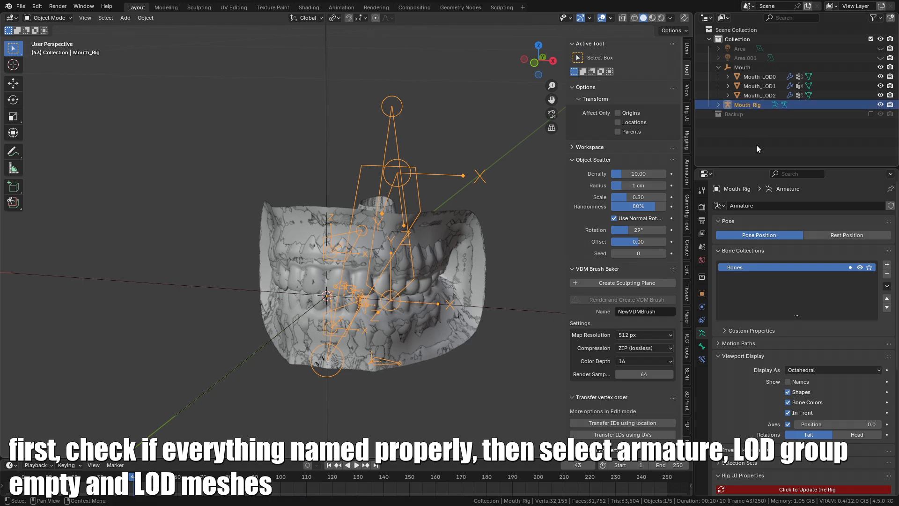
Step: Select the Mouth empty with its whole LOD hierarchy and add Mouth_Rig to the selection
right_click(749, 70)
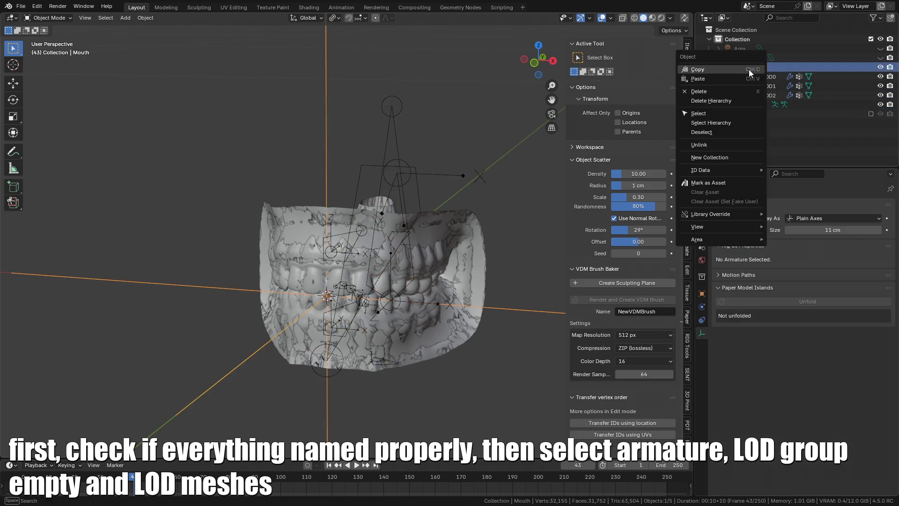
click(719, 123)
ctrl+click(755, 105)
middle_drag(407, 286, 416, 240)
right_click(417, 240)
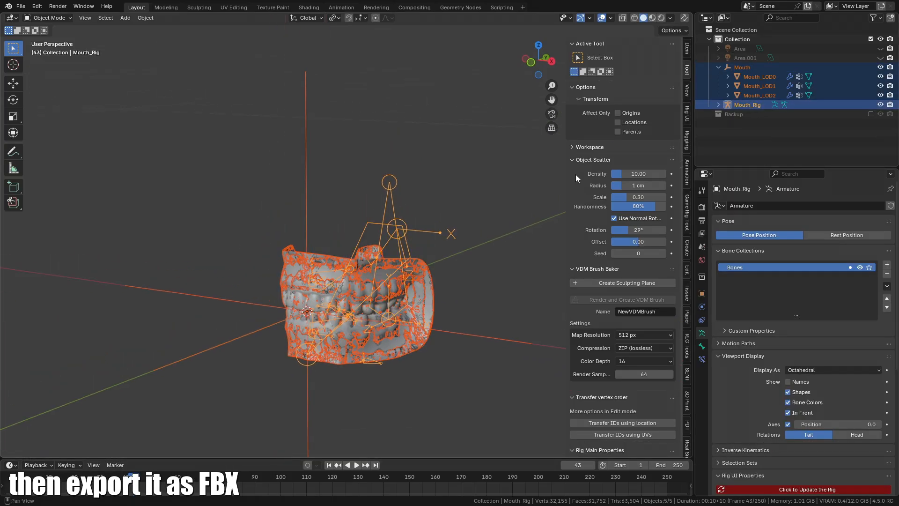
Step: Start an FBX export and name the file Mouth_Export
click(24, 6)
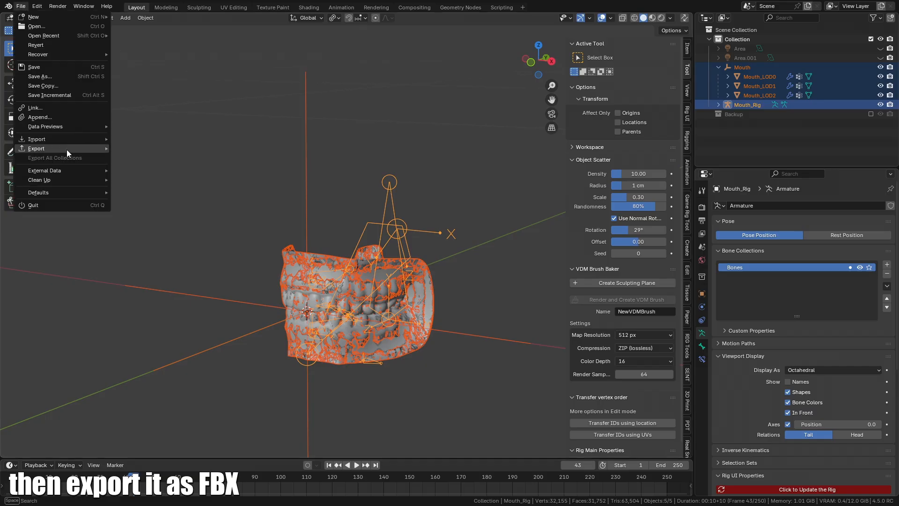
mouse_move(69, 150)
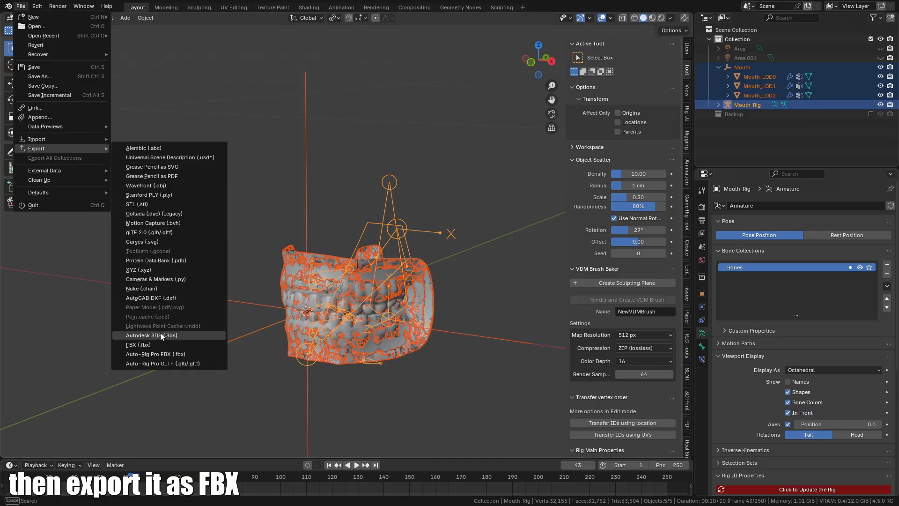
click(163, 345)
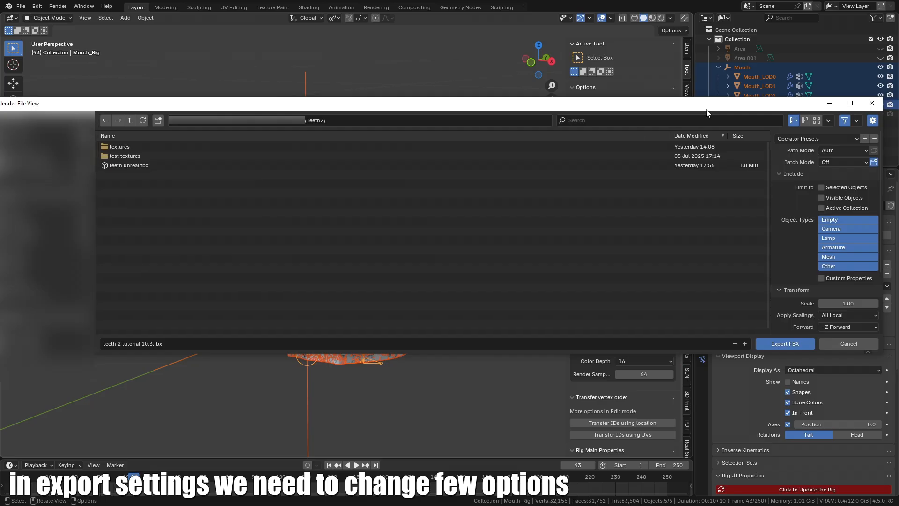
click(175, 349)
text(Teet)
text(Mouth_Export)
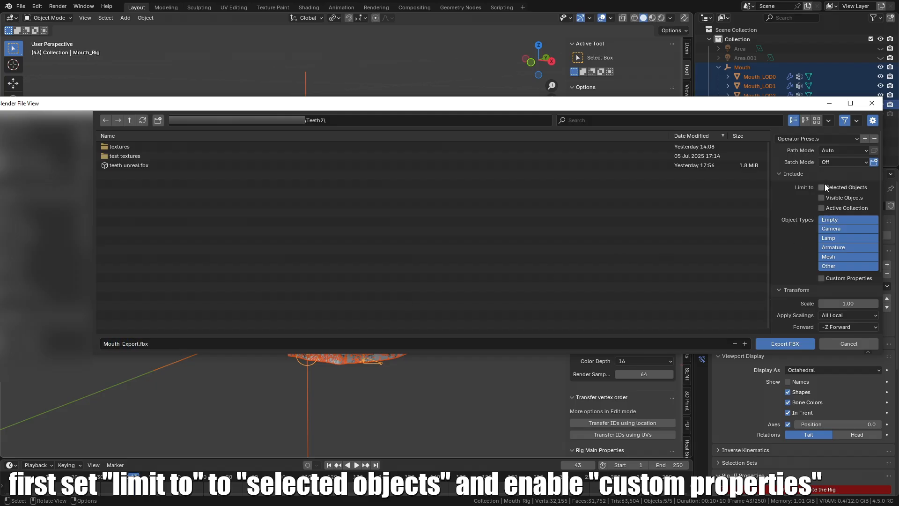
Step: Limit the export to Selected Objects and enable Custom Properties
drag(768, 205, 656, 205)
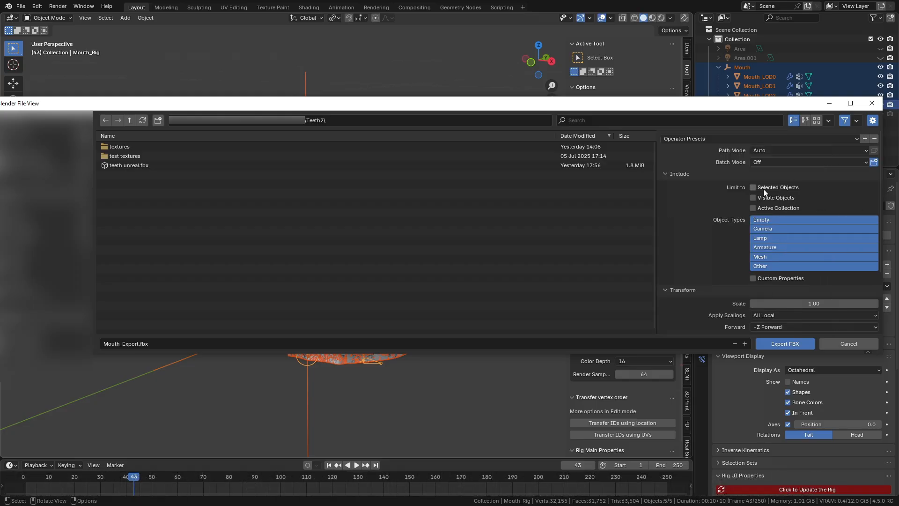
click(764, 188)
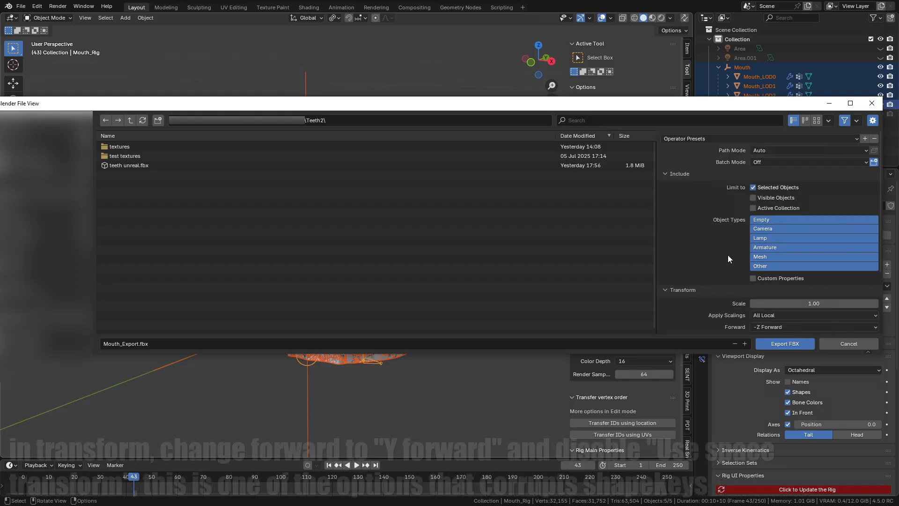
scroll(728, 254, down, 4)
click(777, 203)
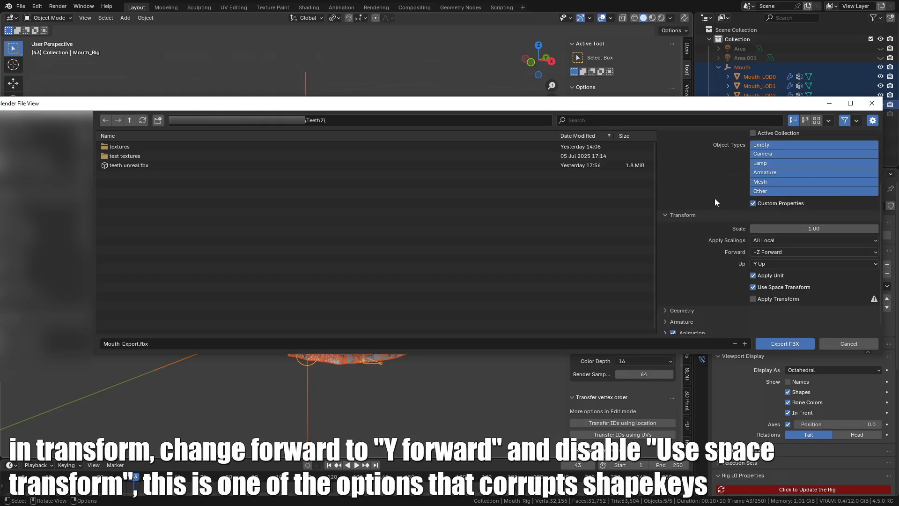
Step: Set the export's forward axis to Y Forward and disable Use Space Transform
scroll(724, 247, down, 1)
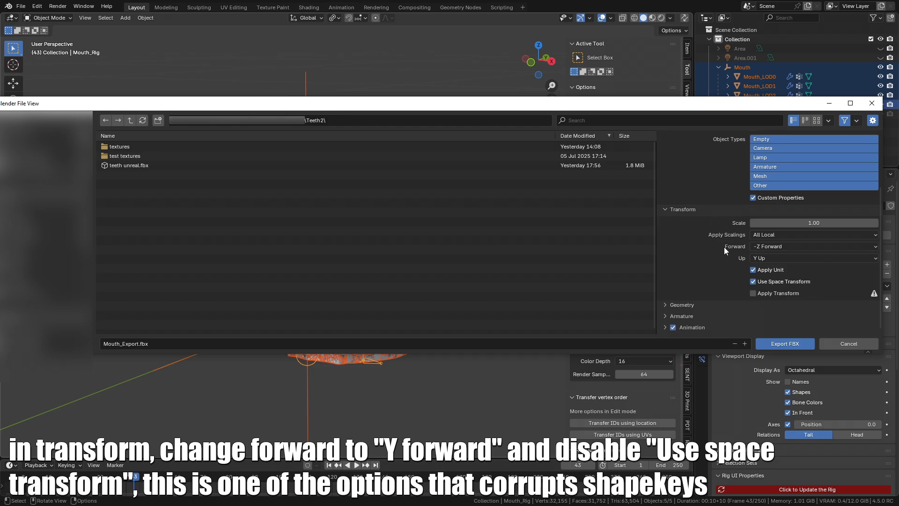
click(774, 244)
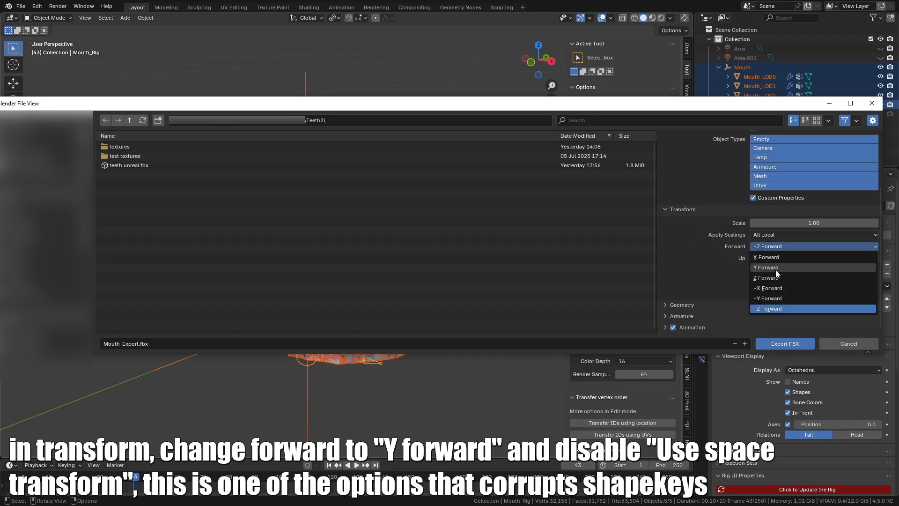
click(775, 267)
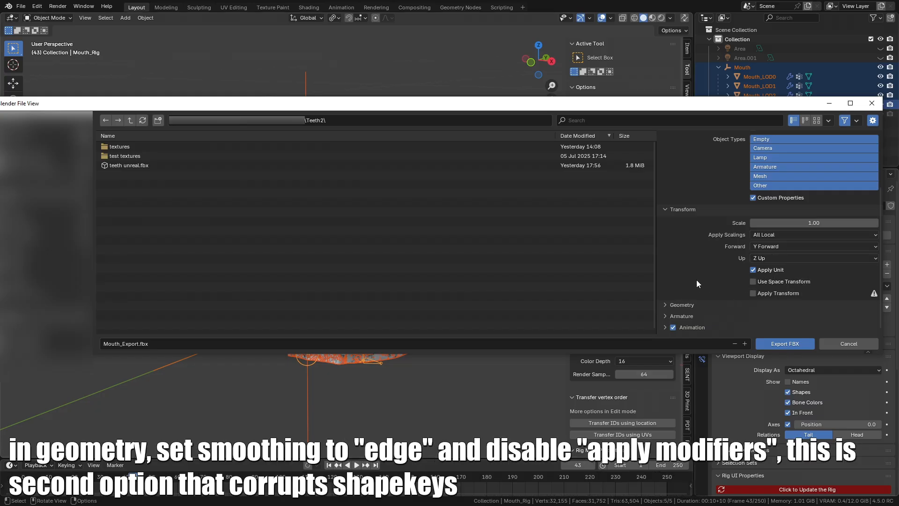
Step: Disable Apply Modifiers and set Smoothing to Edge in the export's geometry settings
click(676, 303)
scroll(749, 294, down, 2)
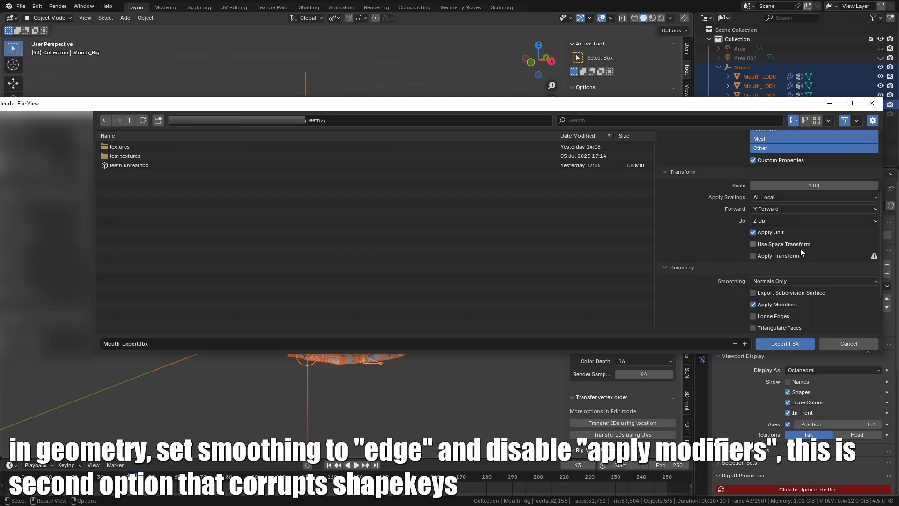
scroll(739, 260, down, 3)
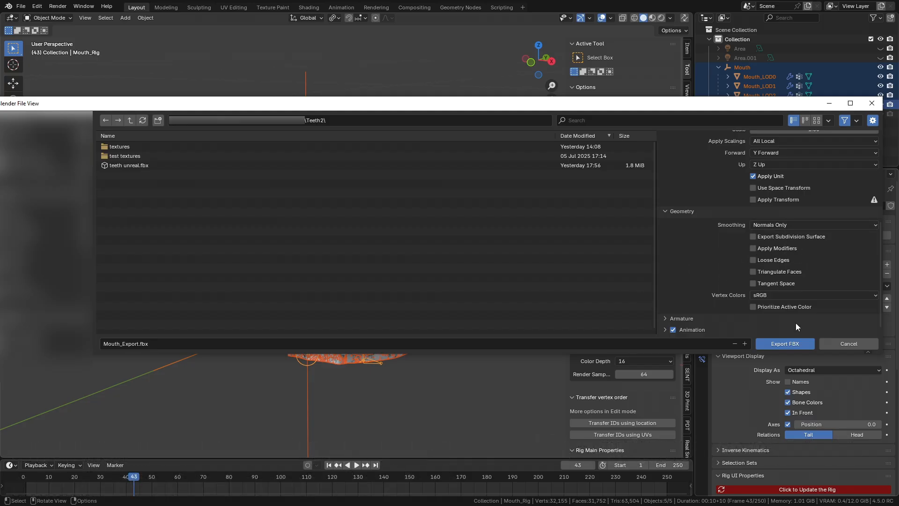
drag(659, 109, 649, 63)
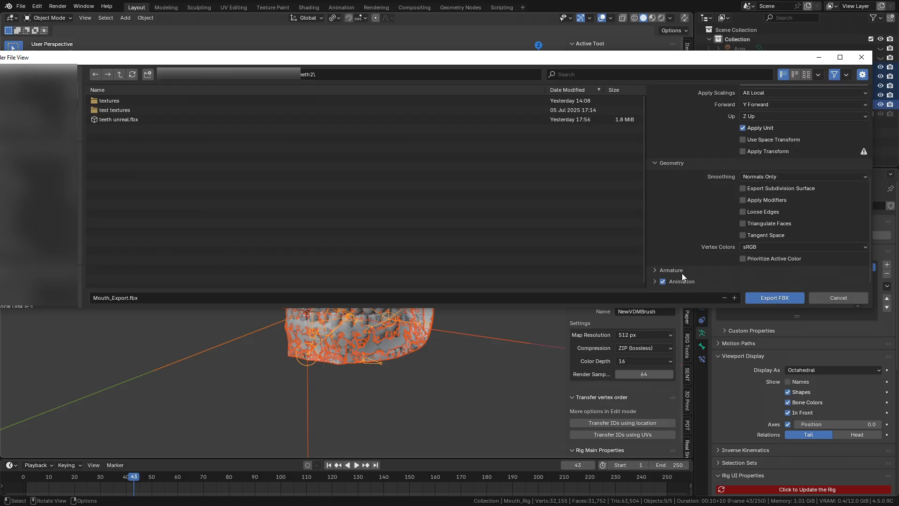
click(681, 271)
scroll(682, 270, down, 3)
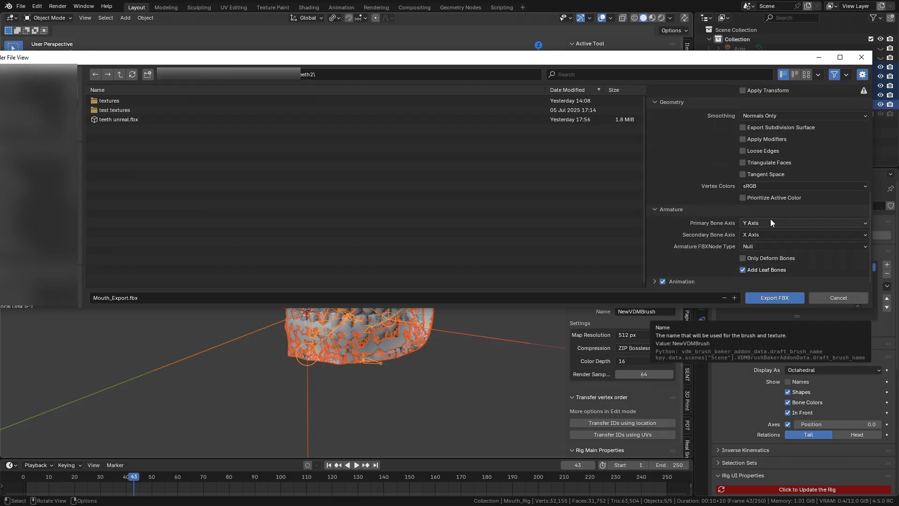
click(766, 114)
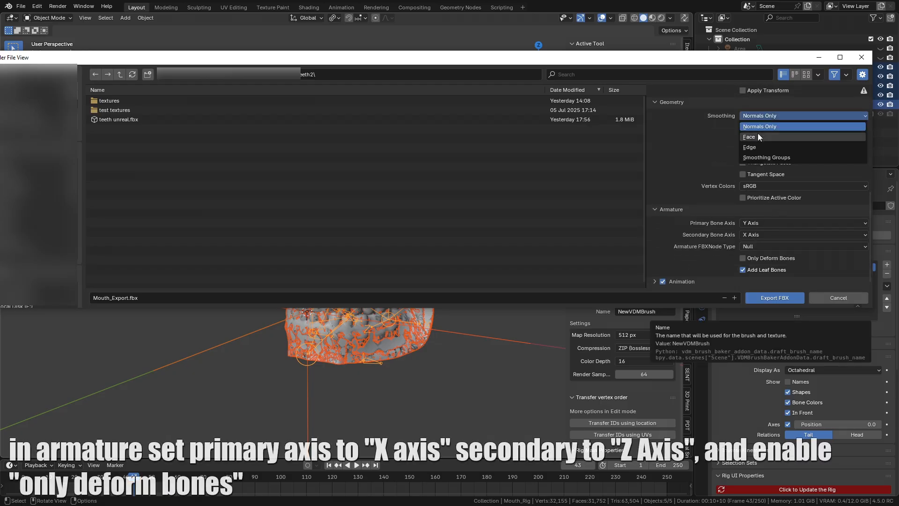
click(765, 149)
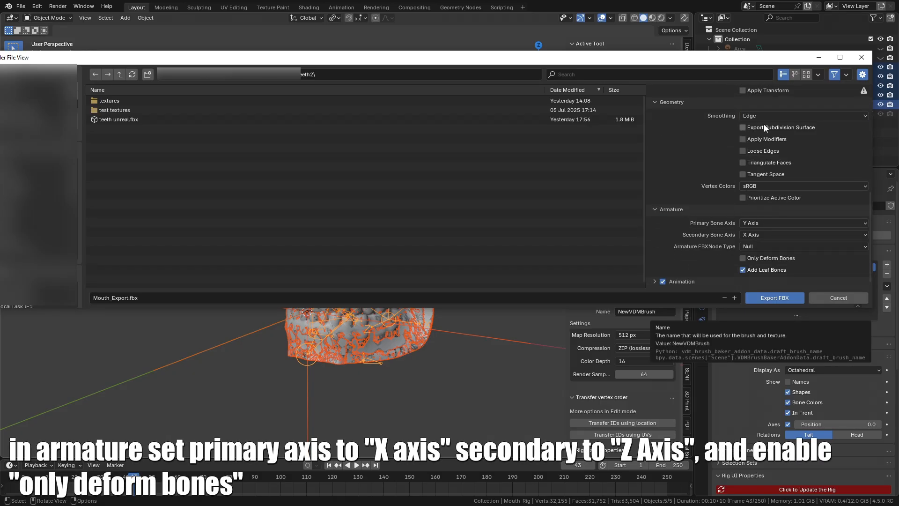
Step: Set the primary bone axis to X and the secondary to -Y, enable Only Deform Bones, and disable Add Leaf Bones
click(763, 223)
click(763, 223)
click(756, 233)
click(755, 235)
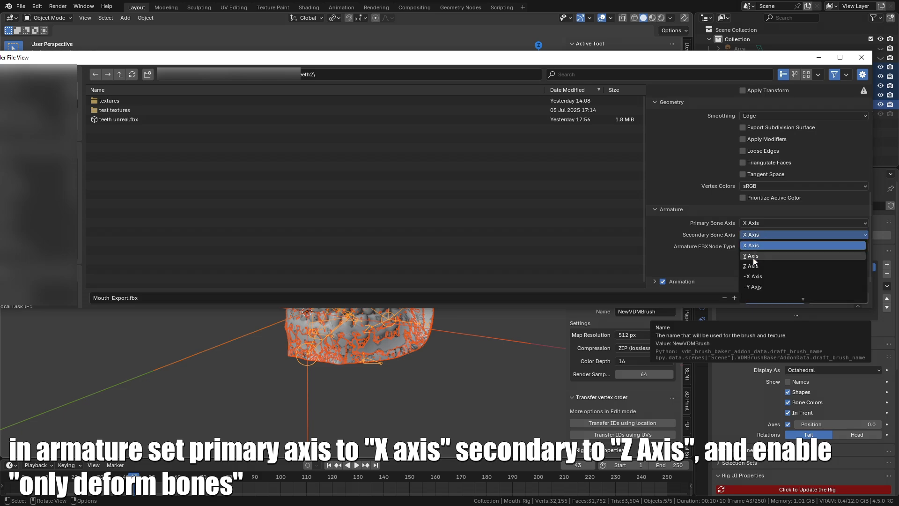
click(761, 286)
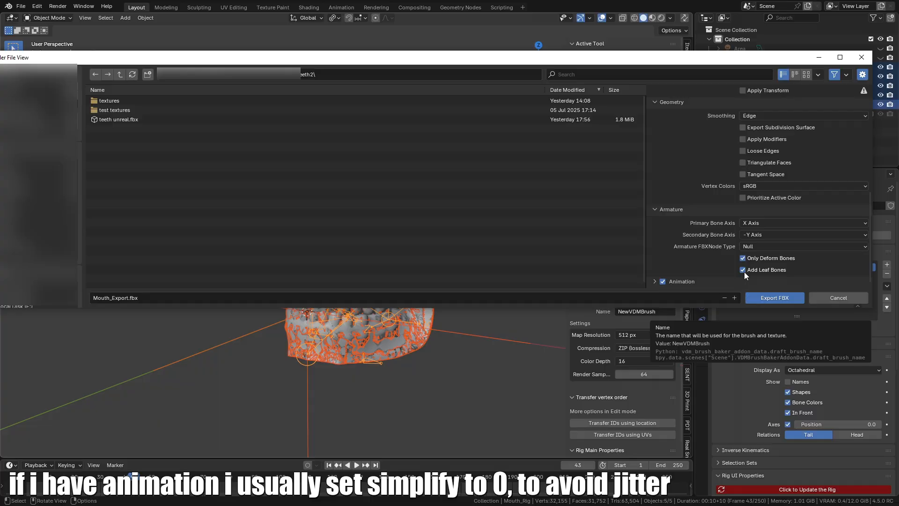
Step: Set the animation Simplify value to 0.00 and exclude animation from the export
scroll(654, 281, down, 4)
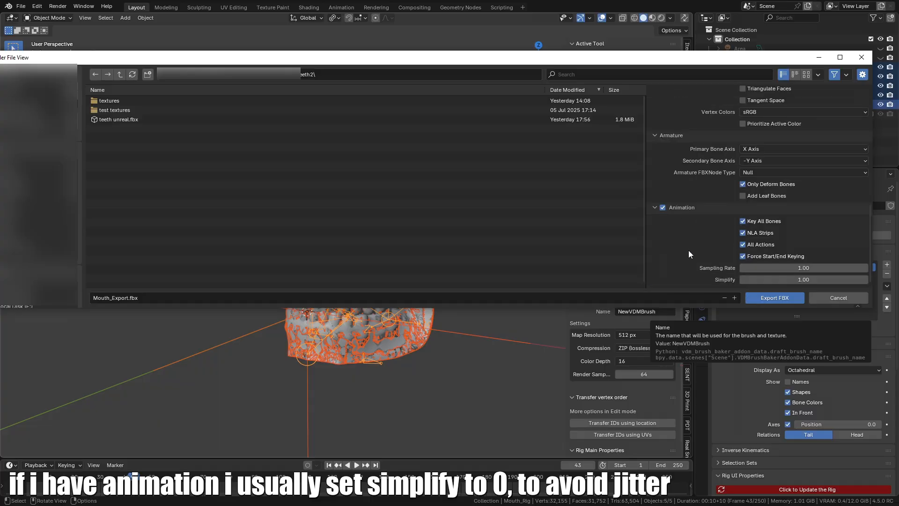
drag(804, 279, 397, 215)
click(664, 208)
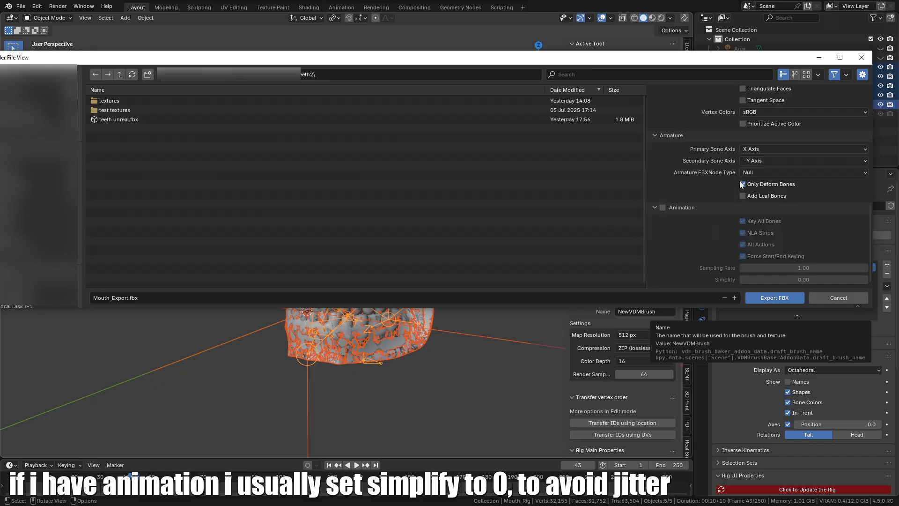
scroll(734, 177, up, 15)
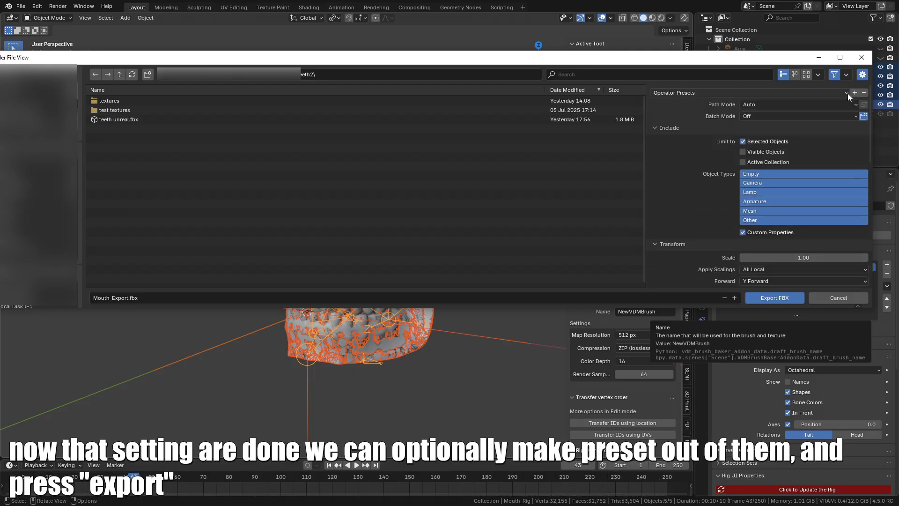
Step: Apply the unreal y2 operator preset and export the selected mouth objects as Mouth_Export.fbx
scroll(722, 147, down, 7)
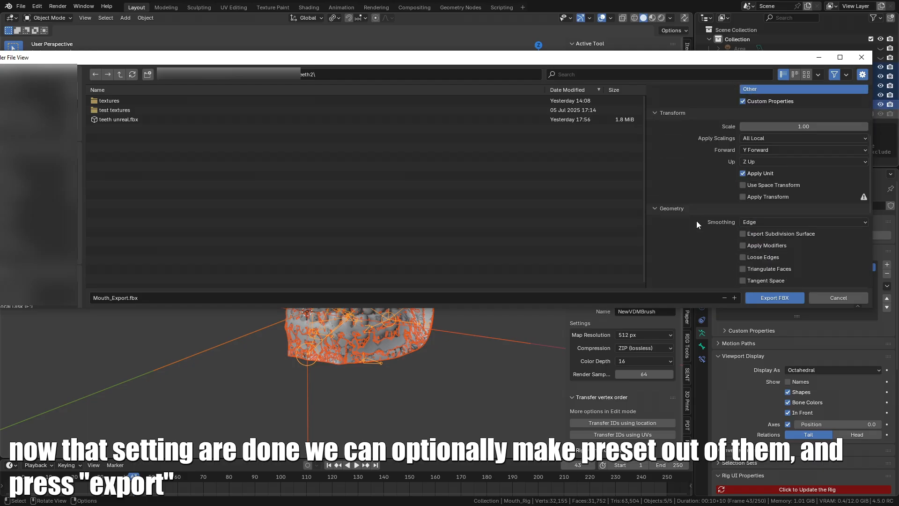
scroll(726, 195, up, 7)
click(706, 92)
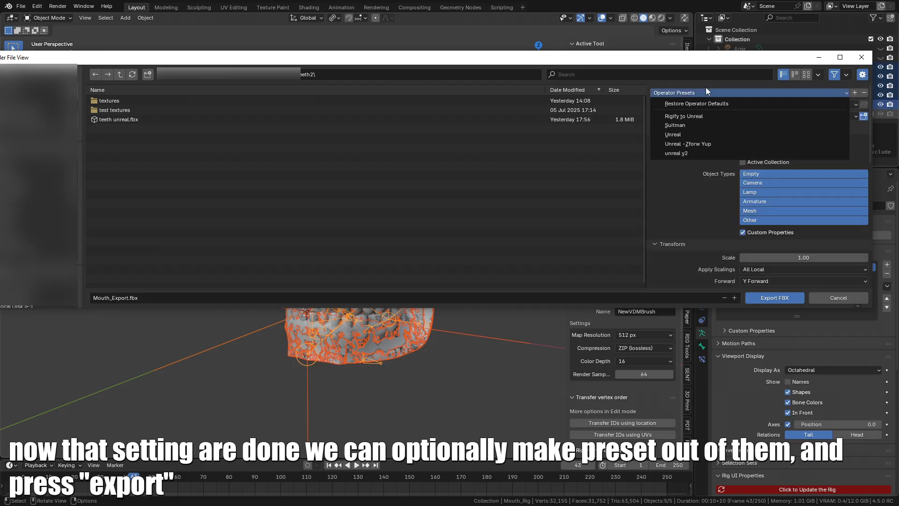
click(680, 152)
scroll(680, 202, down, 10)
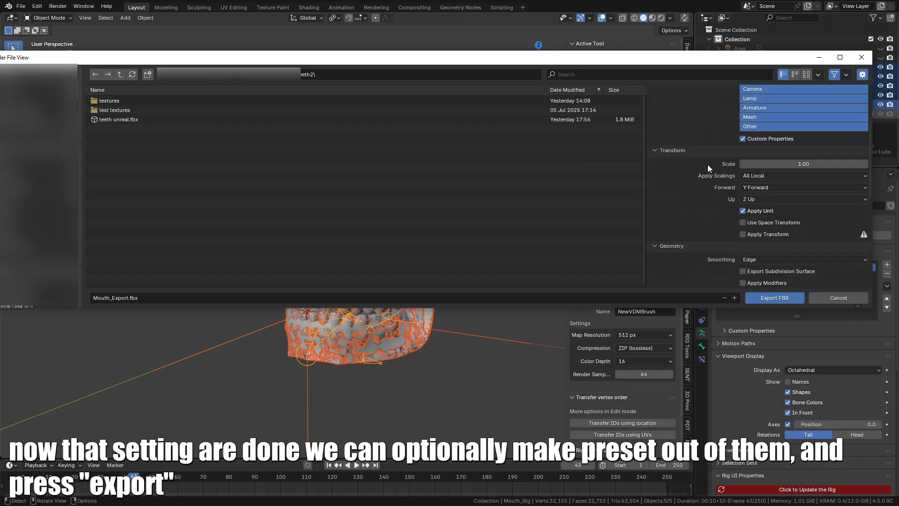
scroll(670, 168, down, 6)
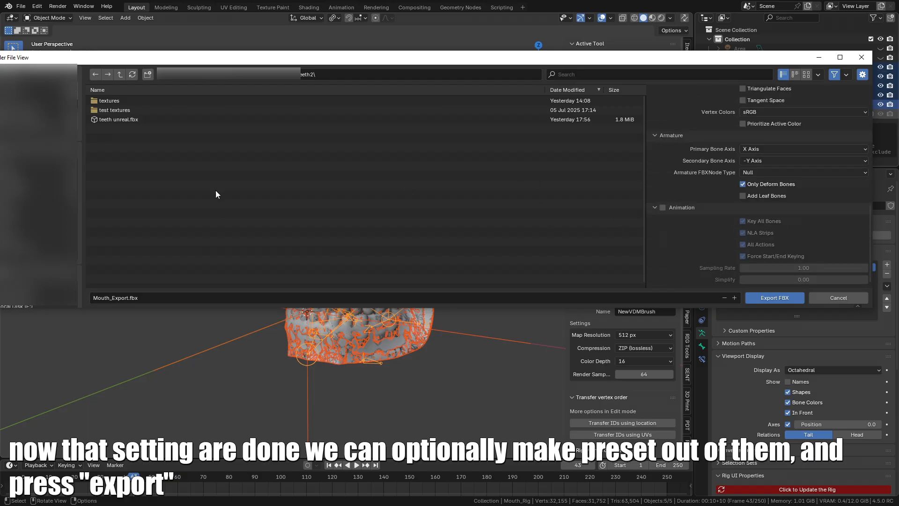
click(764, 296)
middle_drag(335, 297, 360, 300)
scroll(375, 299, down, 2)
scroll(362, 300, up, 1)
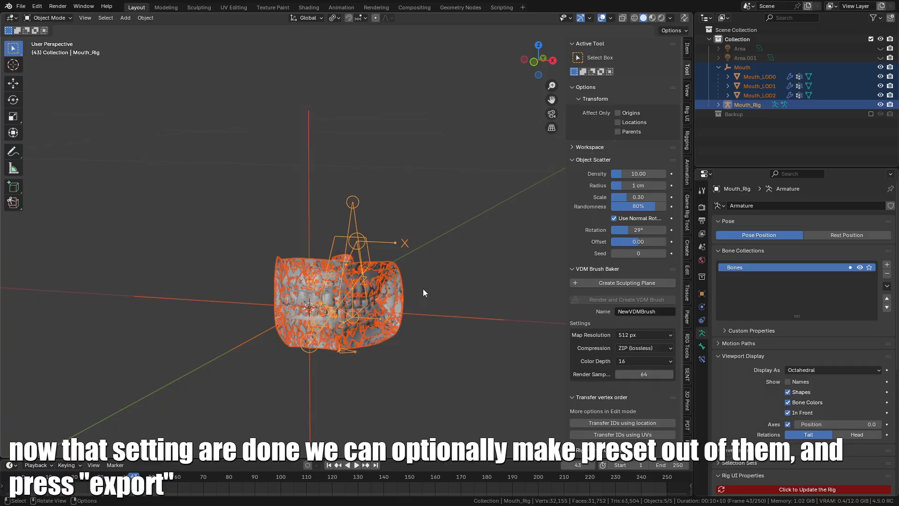
middle_drag(433, 223, 421, 223)
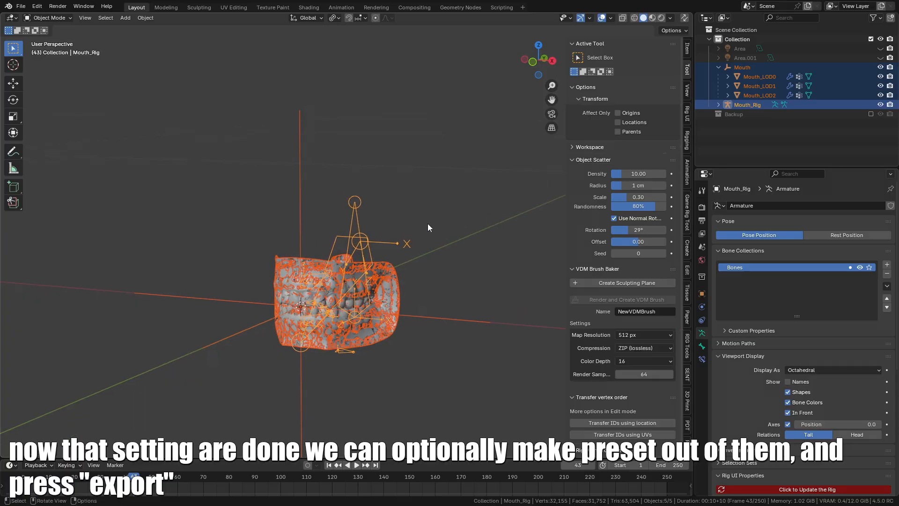
scroll(403, 305, up, 1)
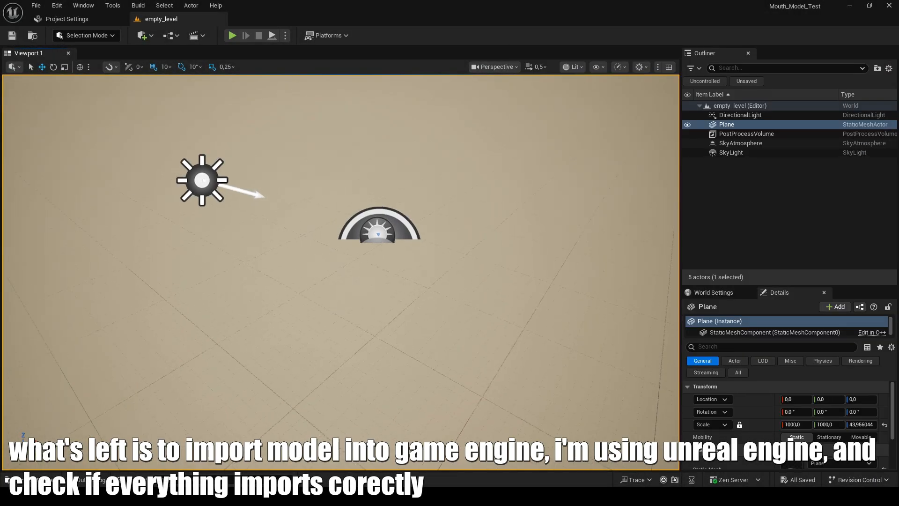
Step: Switch to Unreal Engine and bring Mouth_Export.fbx from the Teeth2 folder into the Mouth_model content folder
key(ctrl+space)
key(alt+Tab)
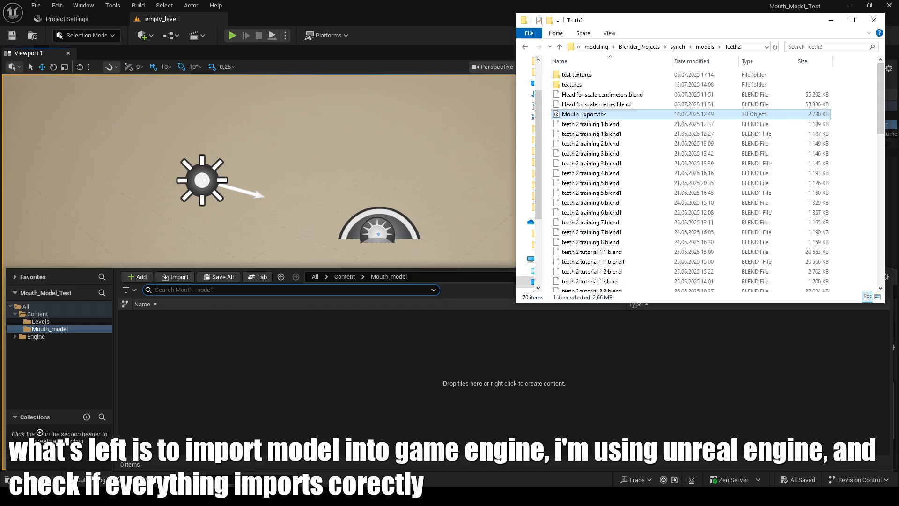
drag(601, 115, 369, 296)
drag(250, 336, 231, 350)
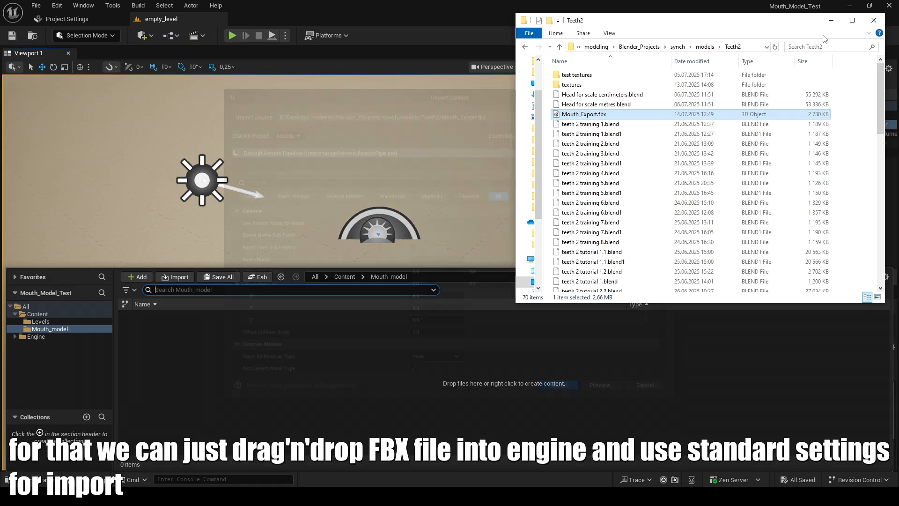
Step: Filter the import options by "import" to review them, clear the filter, and import the FBX with the default settings
scroll(394, 259, down, 4)
scroll(394, 263, up, 4)
text(import)
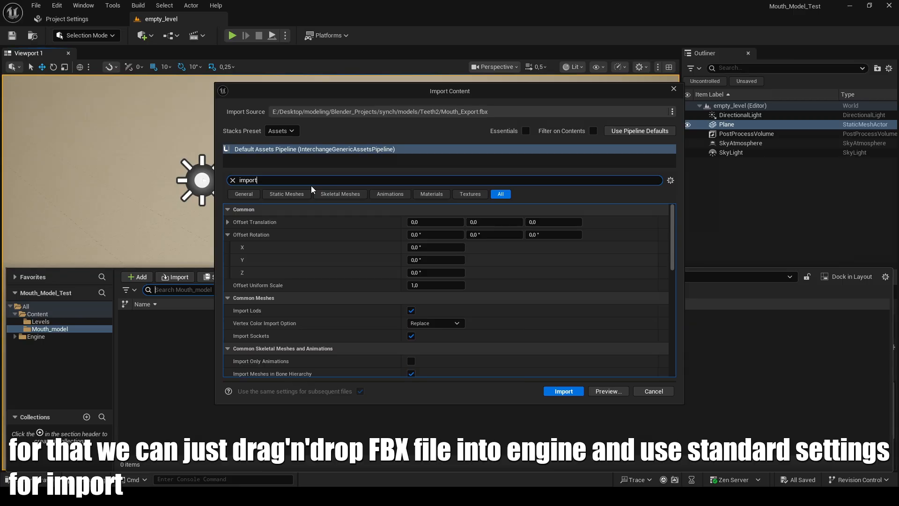
scroll(370, 300, down, 2)
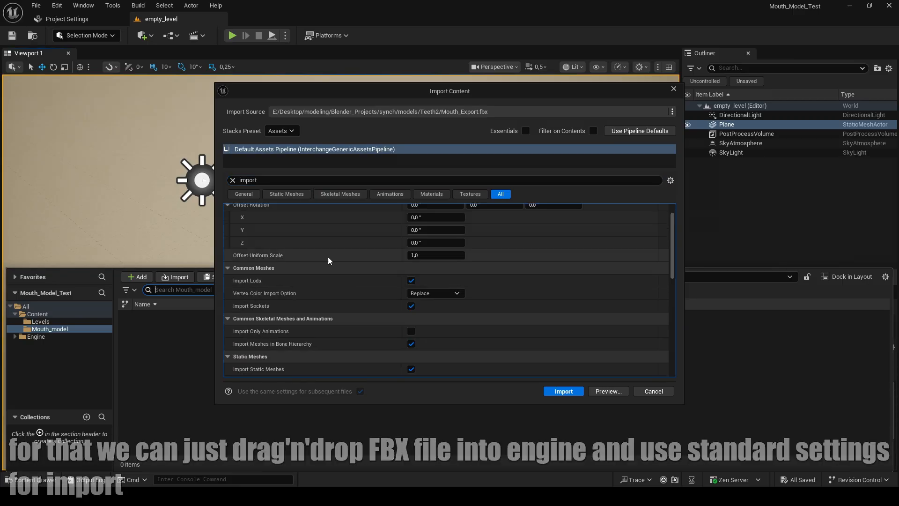
click(233, 181)
scroll(448, 348, down, 3)
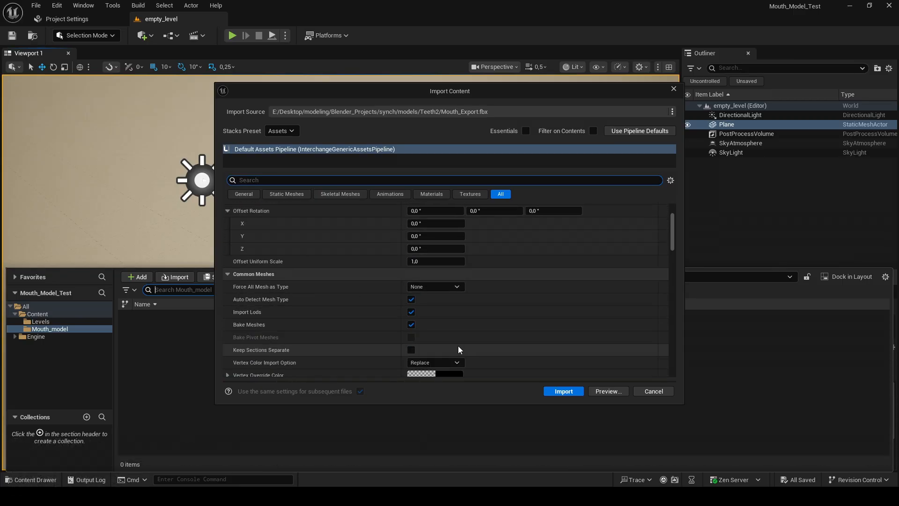
scroll(459, 350, up, 5)
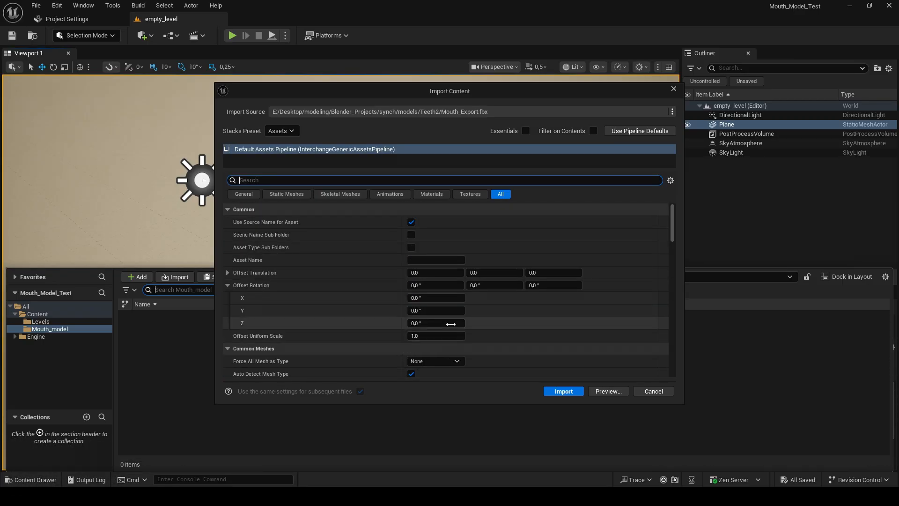
click(564, 392)
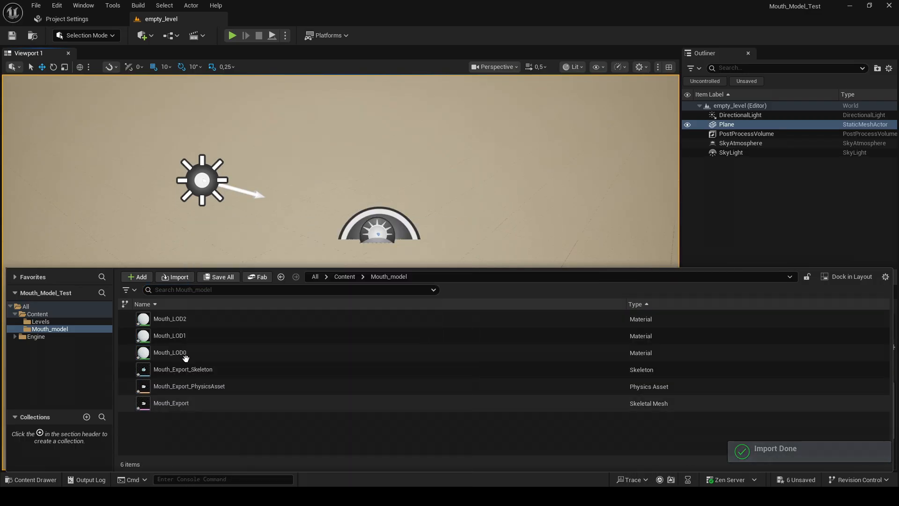
Step: Open the imported Mouth_Export skeletal mesh and dock its editor in the main window
click(184, 404)
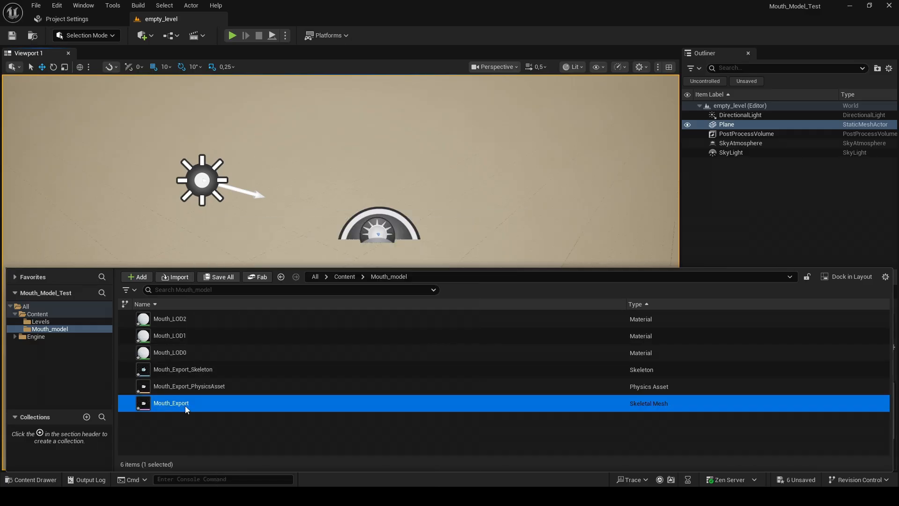
double_click(184, 406)
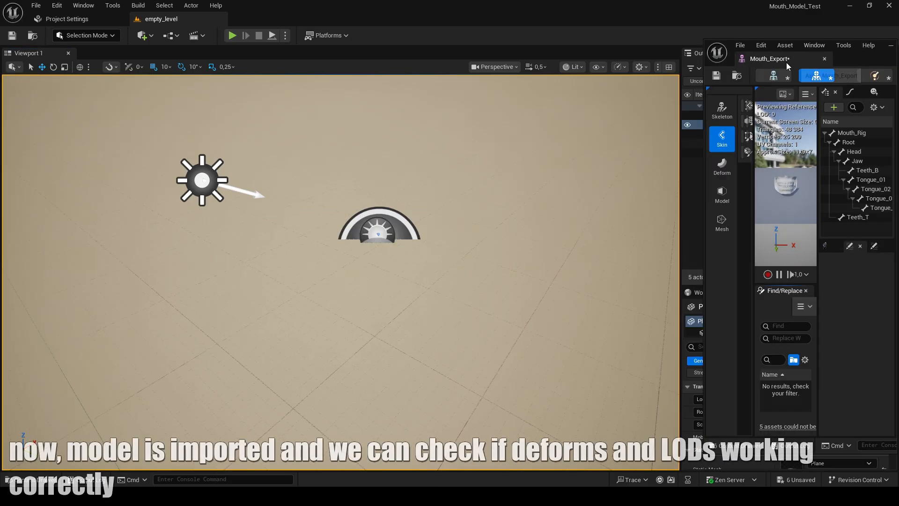
scroll(434, 198, up, 1)
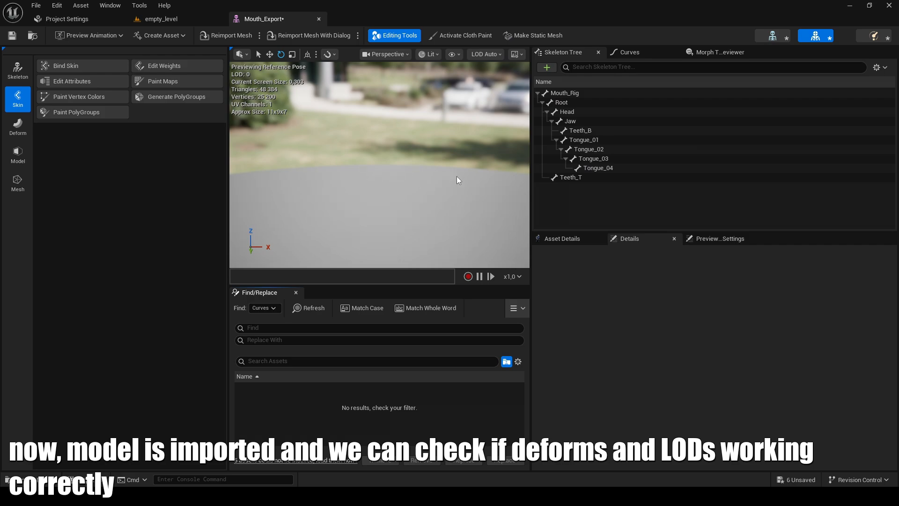
scroll(457, 178, down, 1)
mouse_move(457, 176)
right_down()
mouse_move(510, 176)
mouse_move(405, 164)
mouse_move(457, 152)
mouse_move(458, 172)
right_up()
key(w)
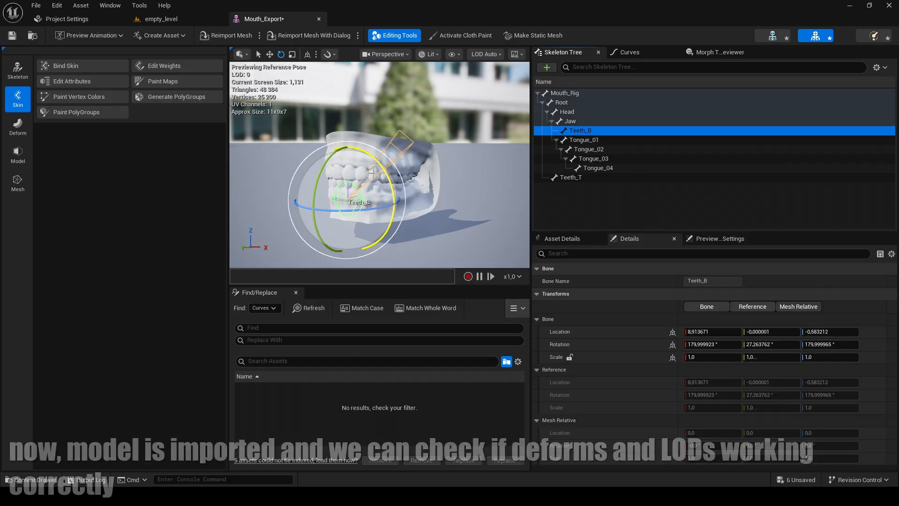
Step: Inspect the tongue bones and rotate the Jaw bone to about 45° in Y to open the lower teeth
click(591, 167)
click(585, 140)
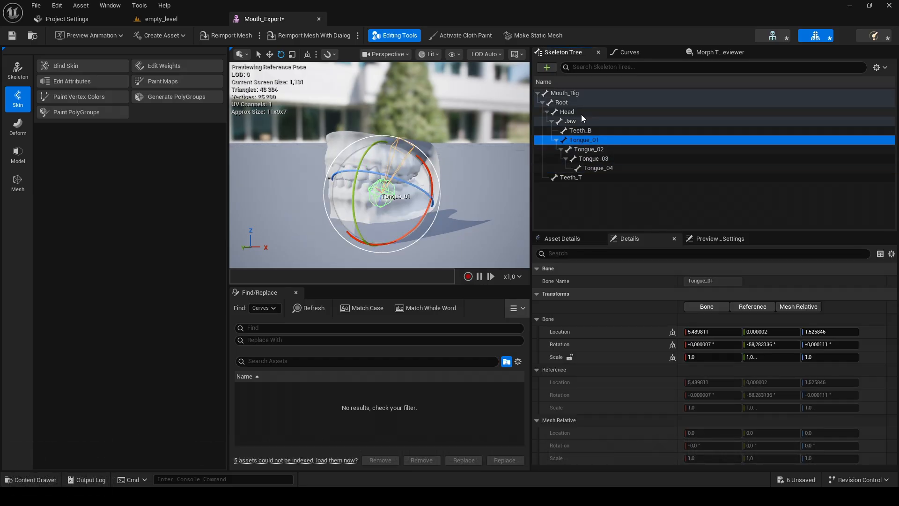
click(582, 122)
drag(387, 139, 390, 154)
key(w)
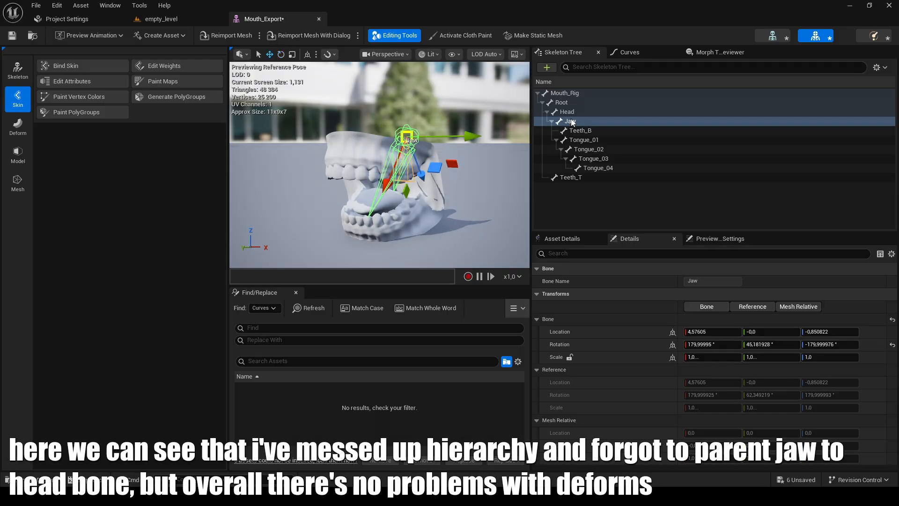
Step: Move the Head bone to test how the upper mouth deforms, and select the mouth mesh in the preview
click(568, 112)
drag(402, 141, 420, 141)
click(563, 103)
key(d)
right_drag(420, 142, 419, 184)
key(e)
key(q)
key(w)
click(413, 155)
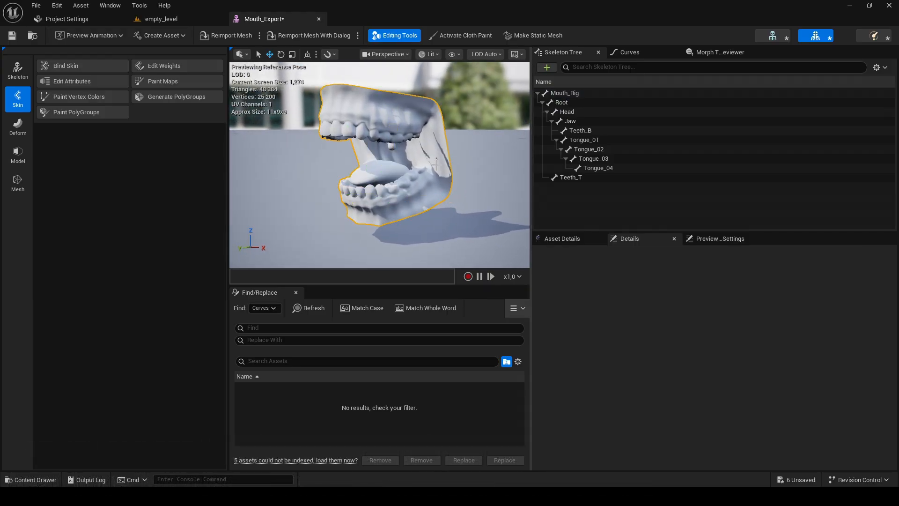
Step: Preview LOD 0, LOD 1 and LOD 2 of the mouth mesh and return the preview to LOD Auto
click(478, 54)
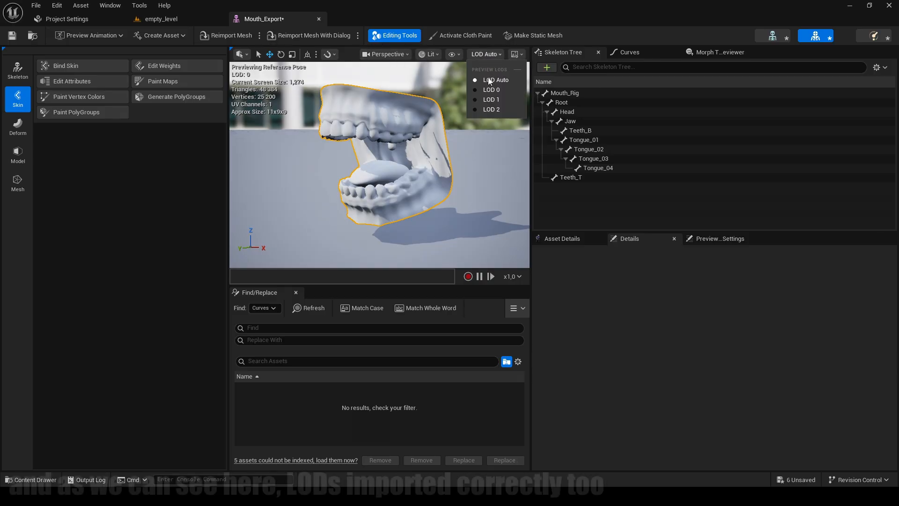
click(483, 90)
click(489, 54)
click(489, 99)
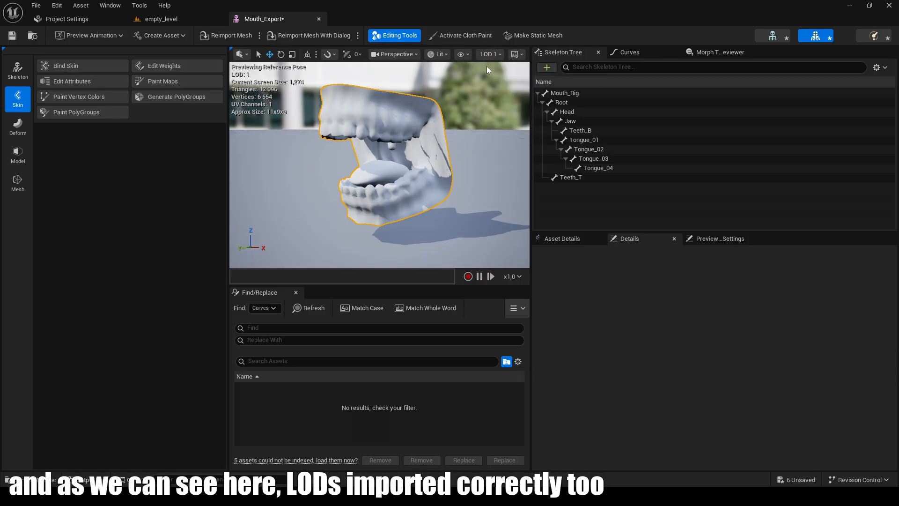
click(491, 110)
click(478, 56)
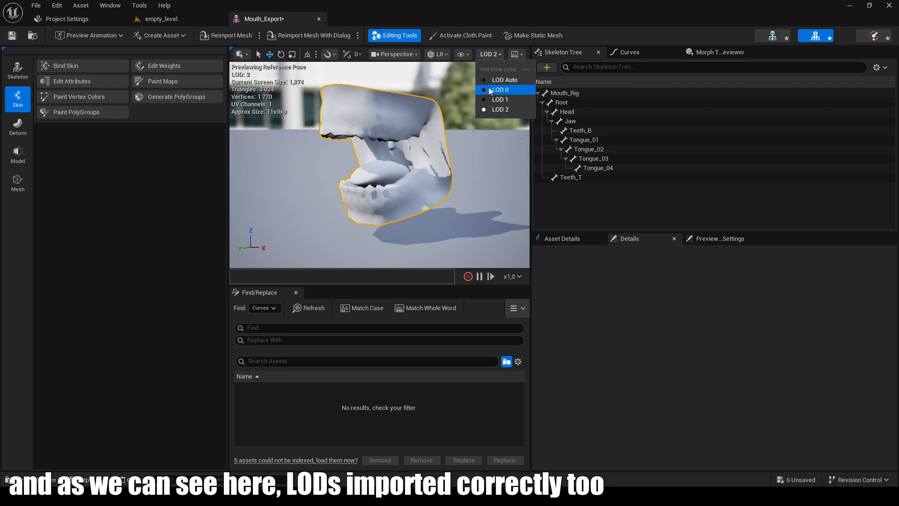
click(488, 89)
mouse_move(433, 165)
right_down()
mouse_move(422, 168)
mouse_move(435, 164)
right_up()
click(333, 171)
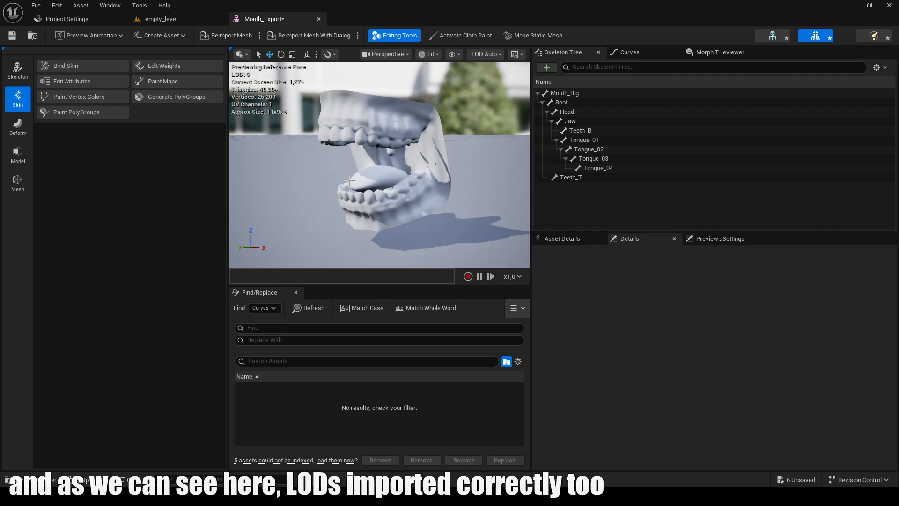
right_drag(350, 181, 355, 178)
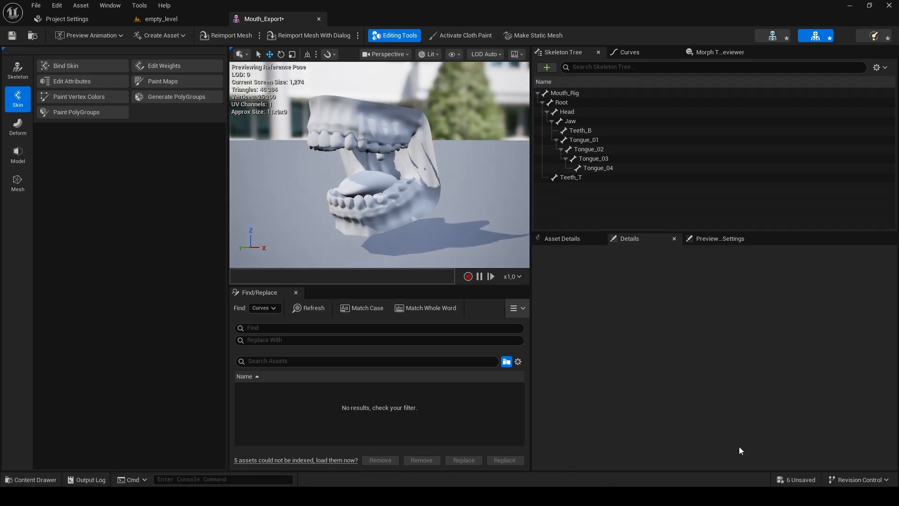